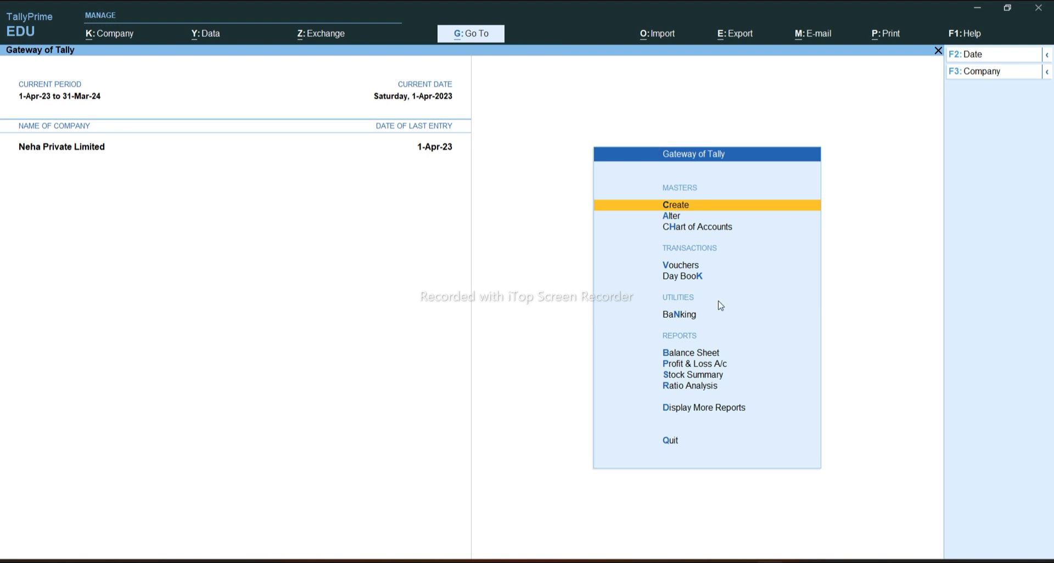
Open the Change Company list showing Neha Private Limited with F3
key(F3)
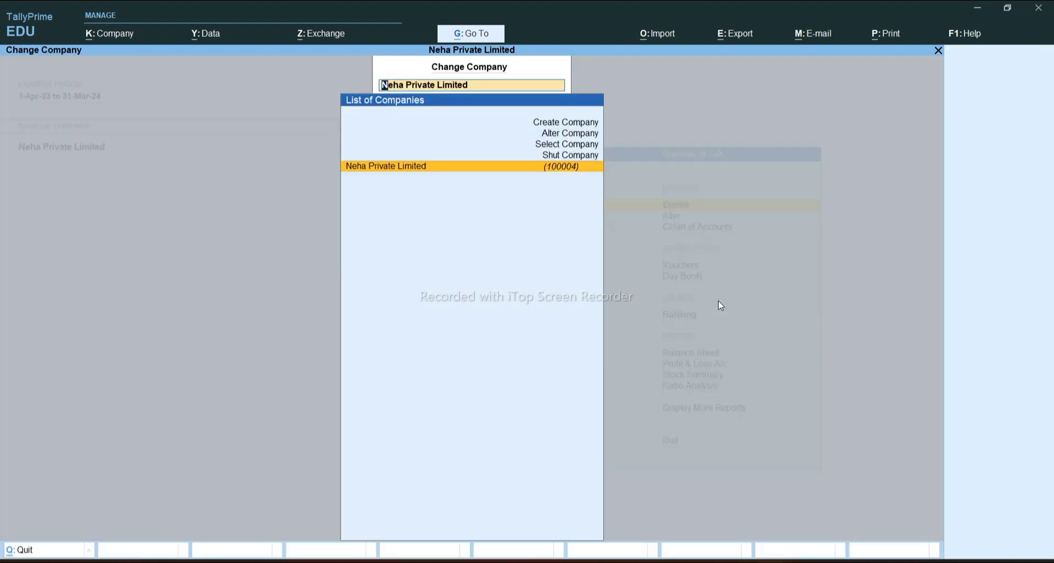
Start company NEHA_TECHNOLOGY with its address, state West Bengal and pincode
key(Up)
key(Up)
key(Up)
key(Up)
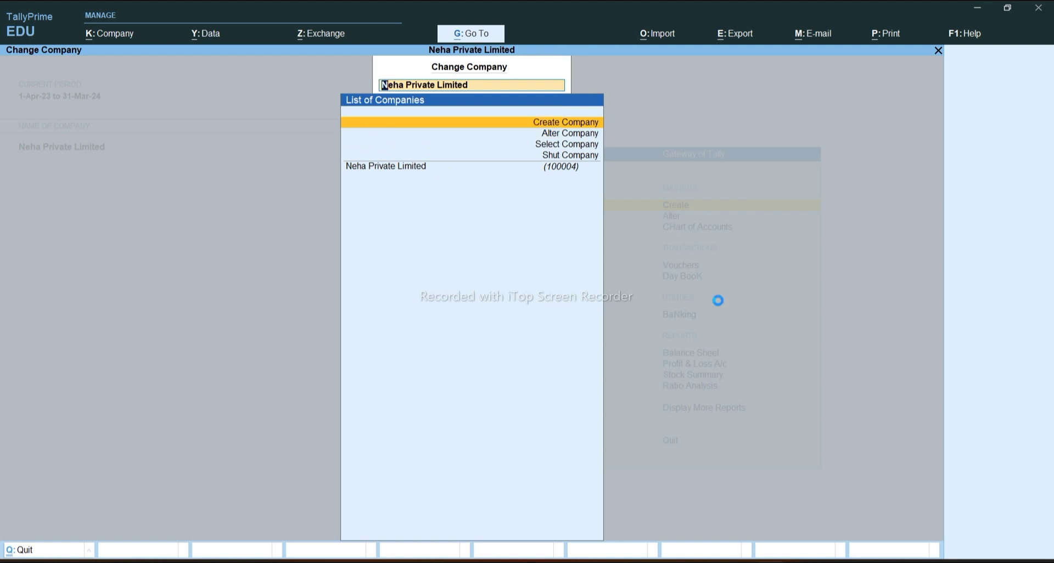
text(NEHA)
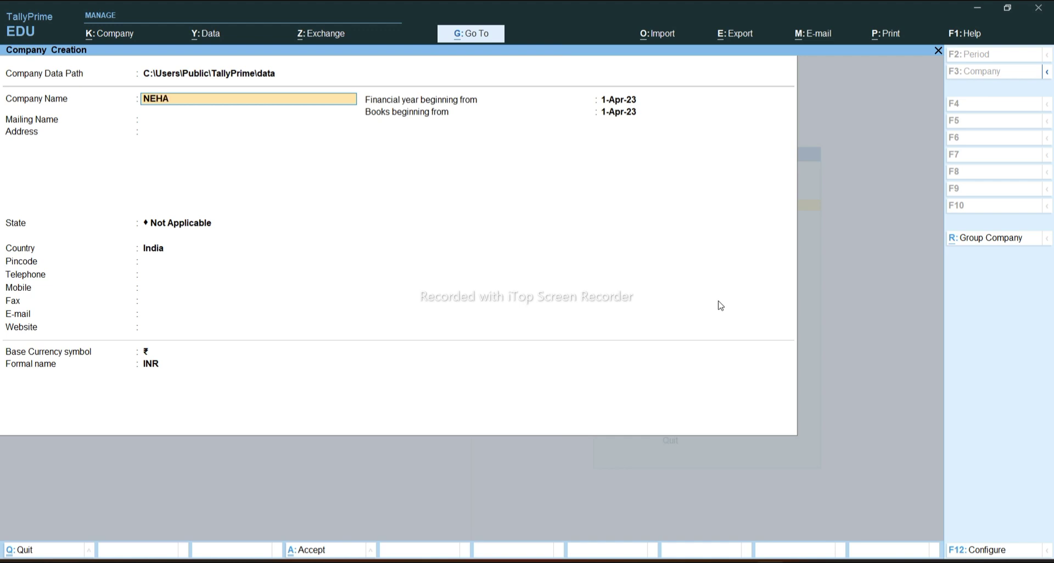
text(_TECHNOLOGY)
key(Return)
key(Return)
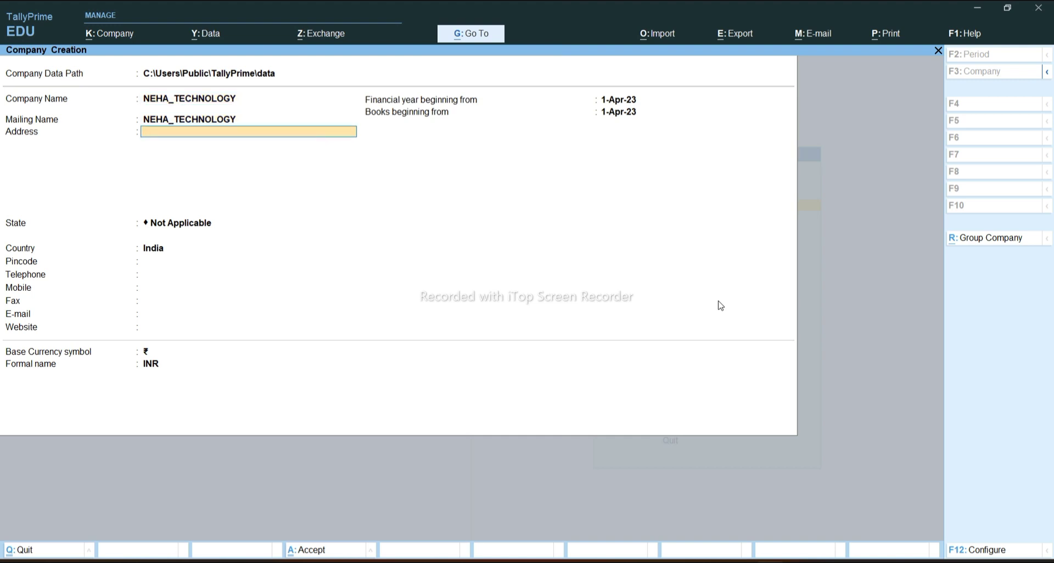
text(A)
key(BackSpace)
text(GT ROAD, ASANSOL)
key(Return)
key(Return)
text(WE)
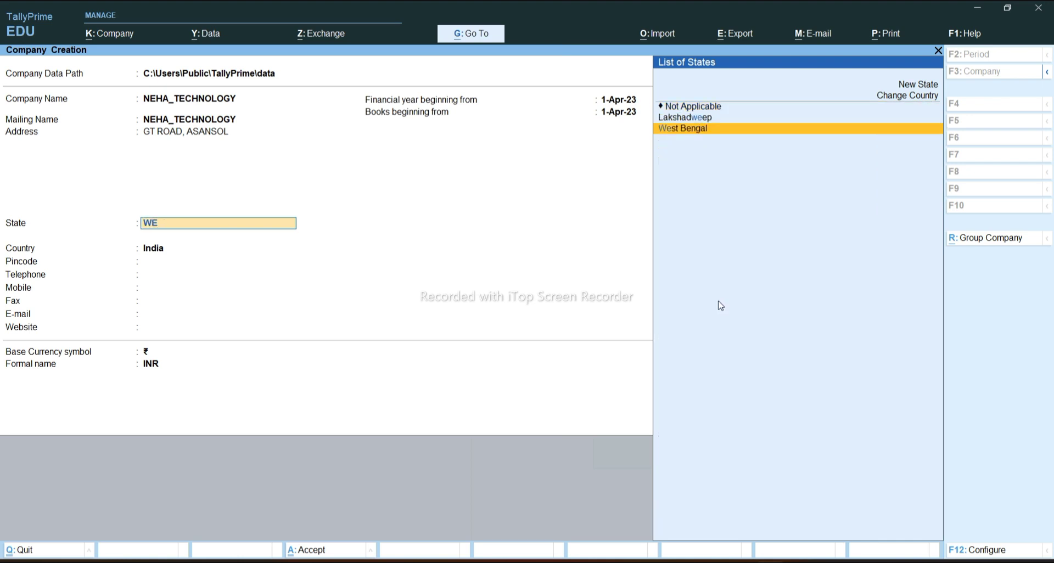
key(Return)
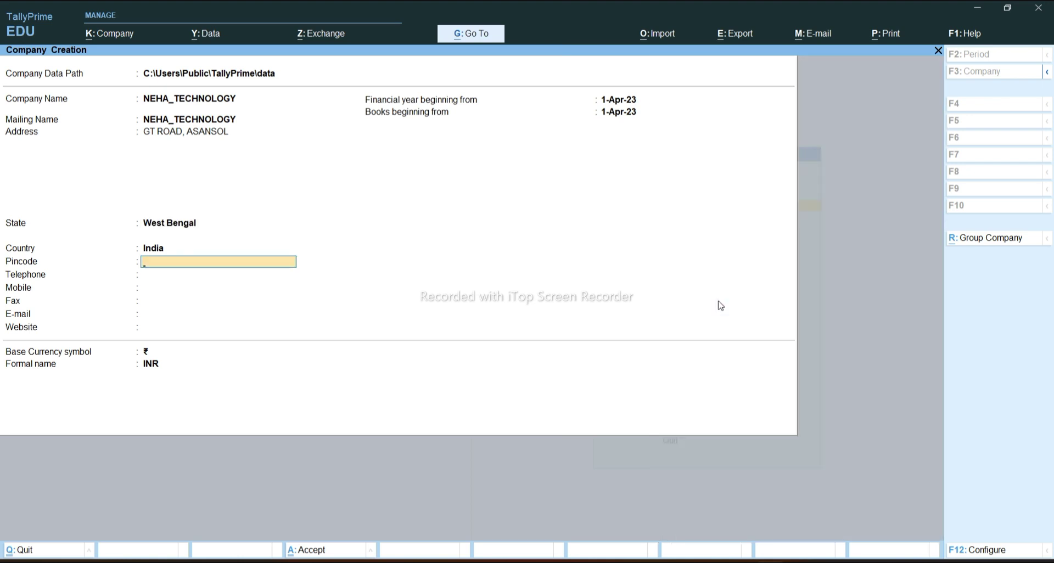
text(713343)
key(Return)
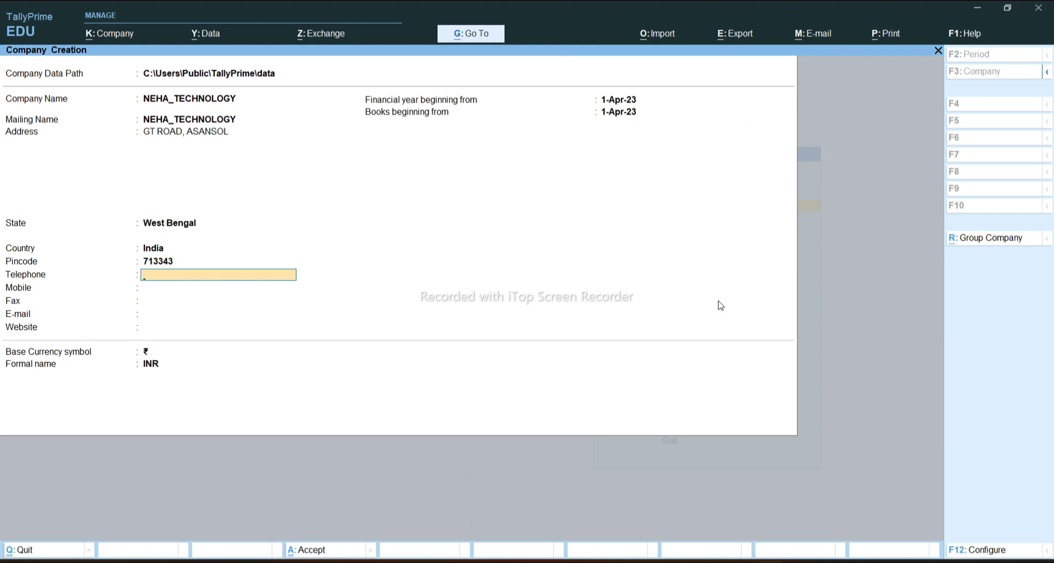
Enter the company's telephone, mobile and e-mail, leaving fax and website blank, to reach Accept
key(Return)
key(Return)
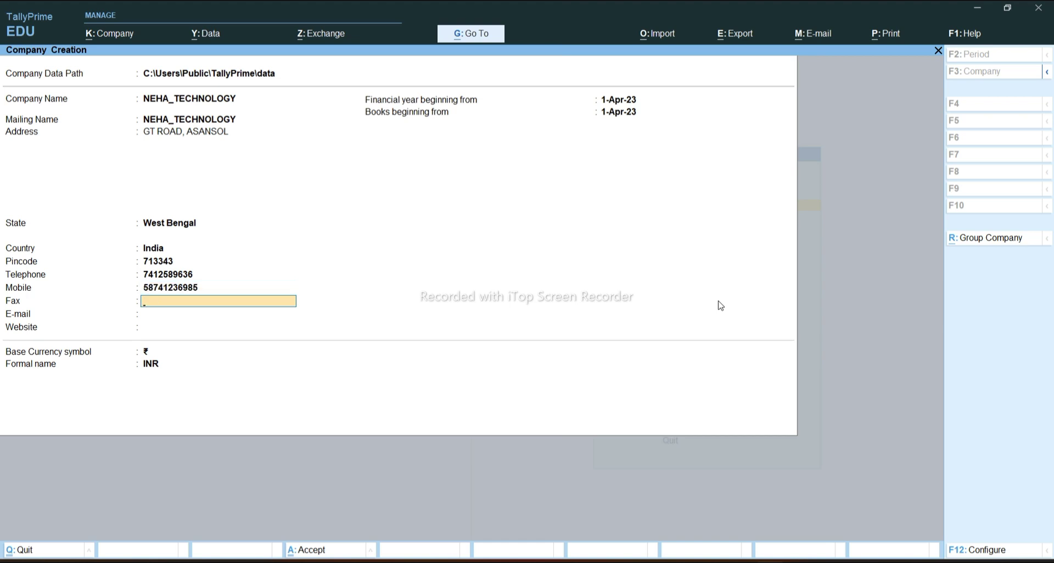
key(Return)
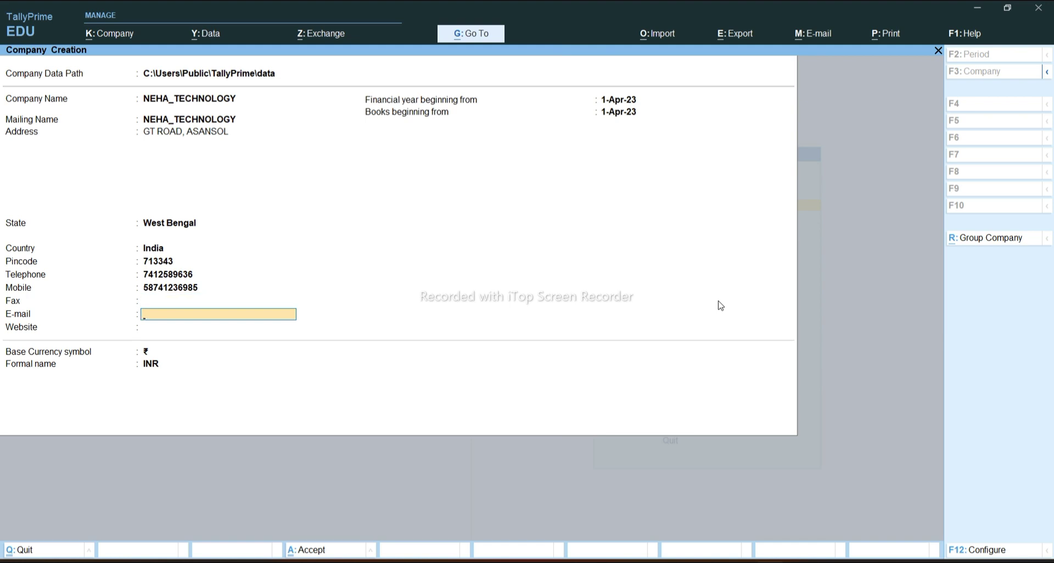
key(Return)
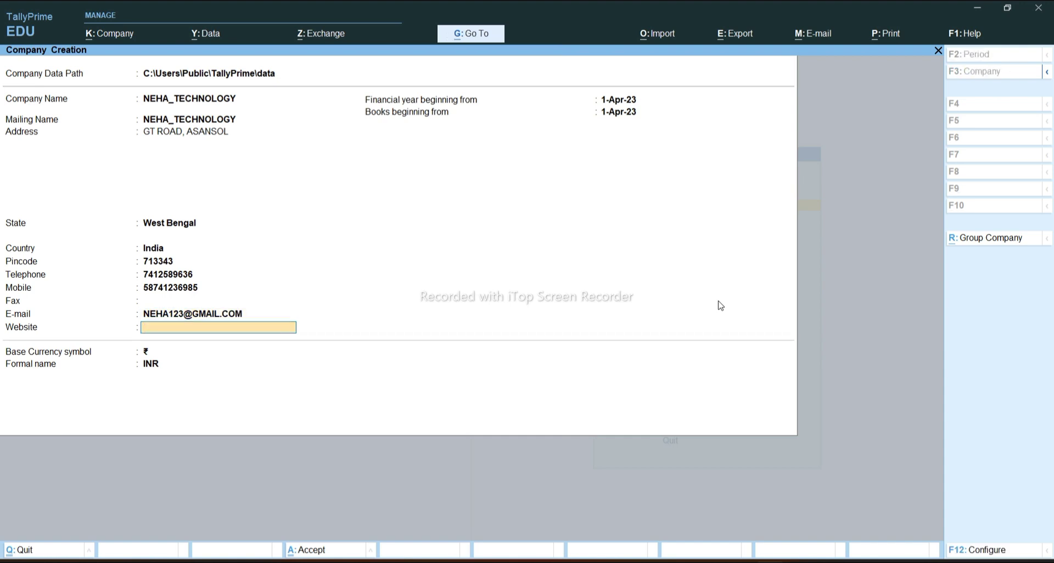
key(Return)
key(Return)
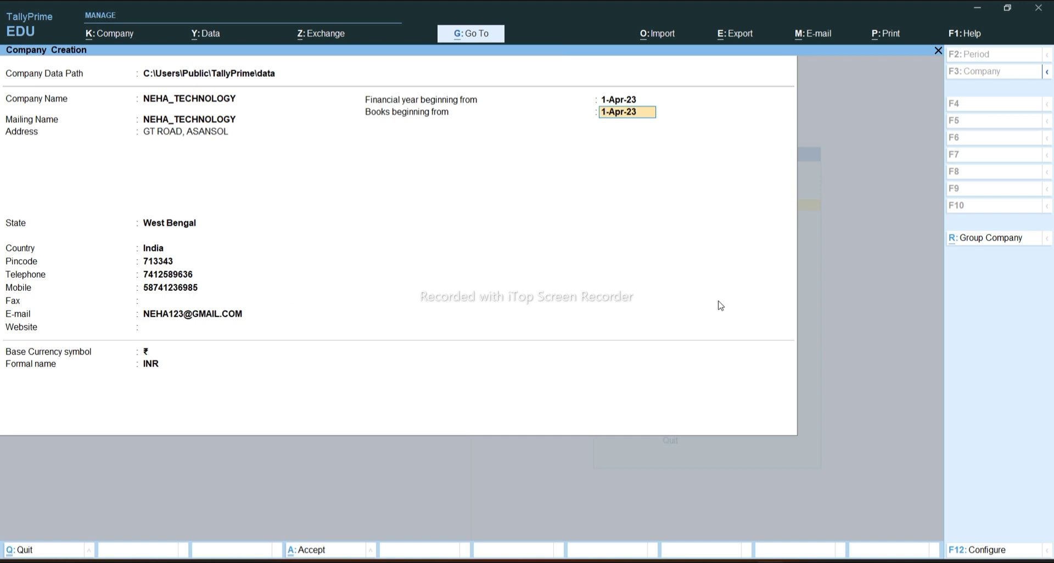
key(Return)
key(Return)
key(Return)
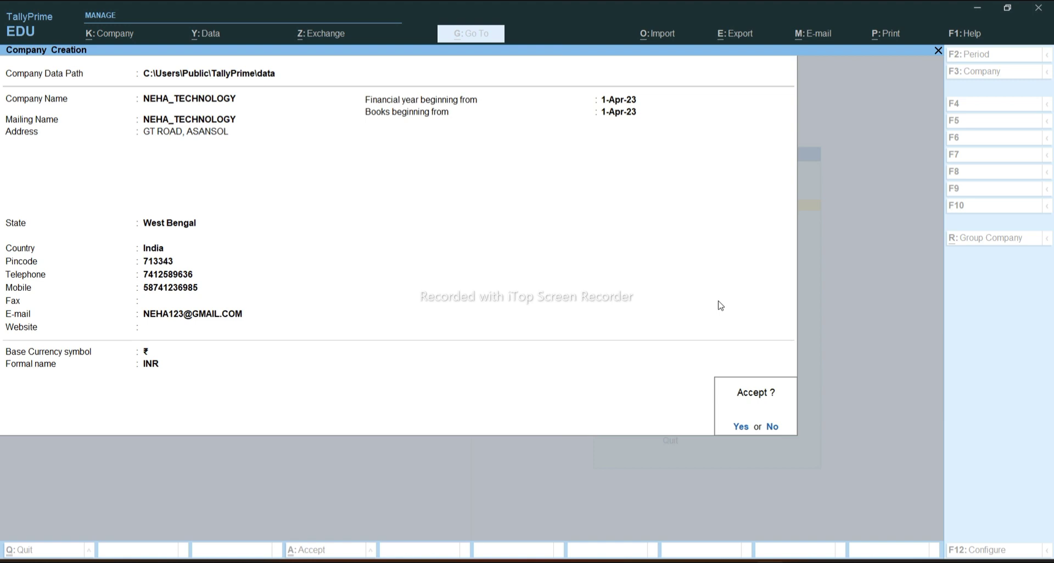
Confirm NEHA_TECHNOLOGY, accepting default features and GST details with GSTIN left blank
key(Return)
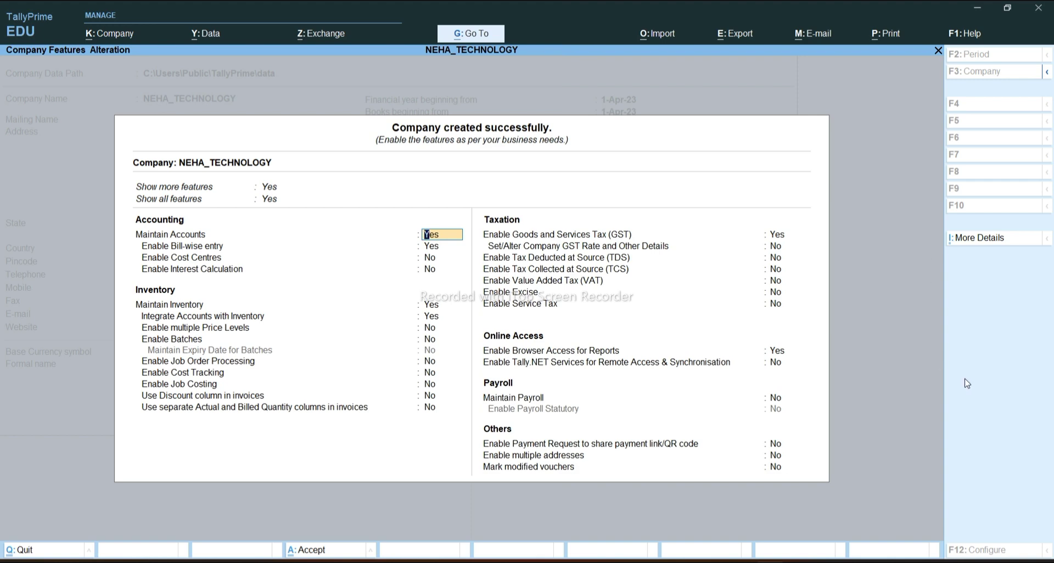
key(Return)
key(Return)
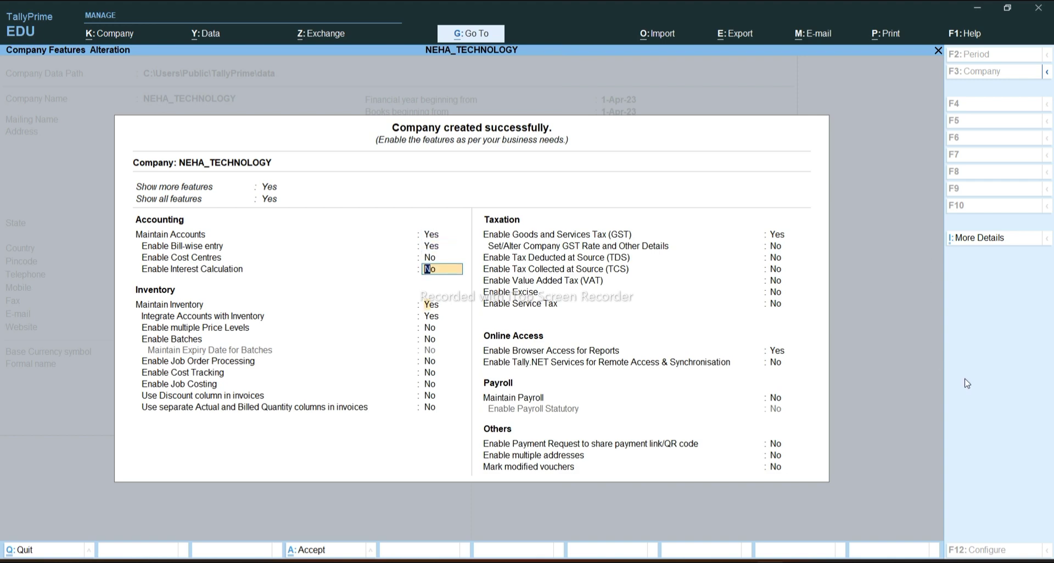
key(ctrl+a)
key(Return)
key(Return)
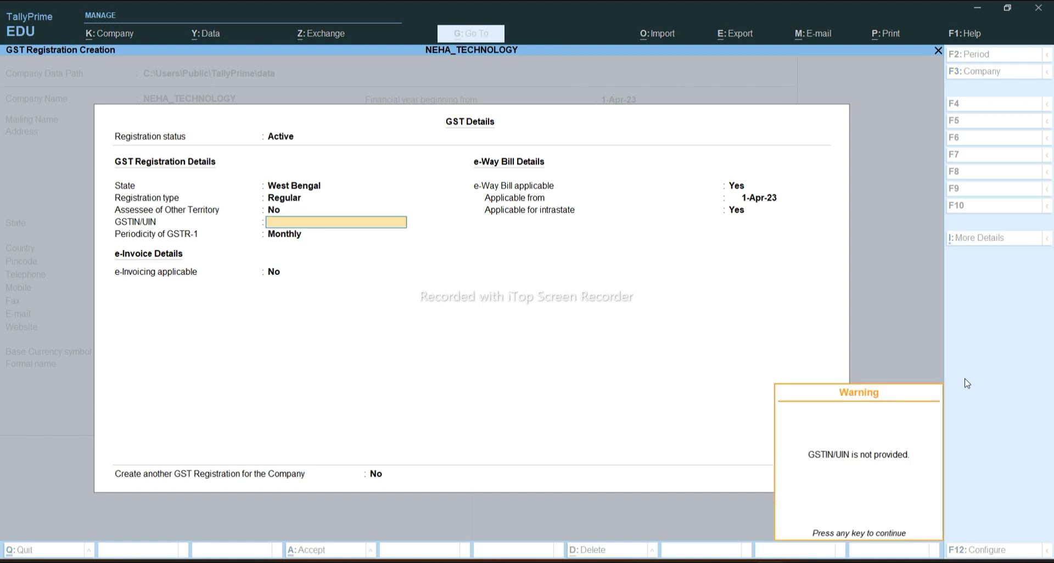
key(Return)
key(Return)
key(Return)
key(Return)
key(Return)
key(Return)
key(Return)
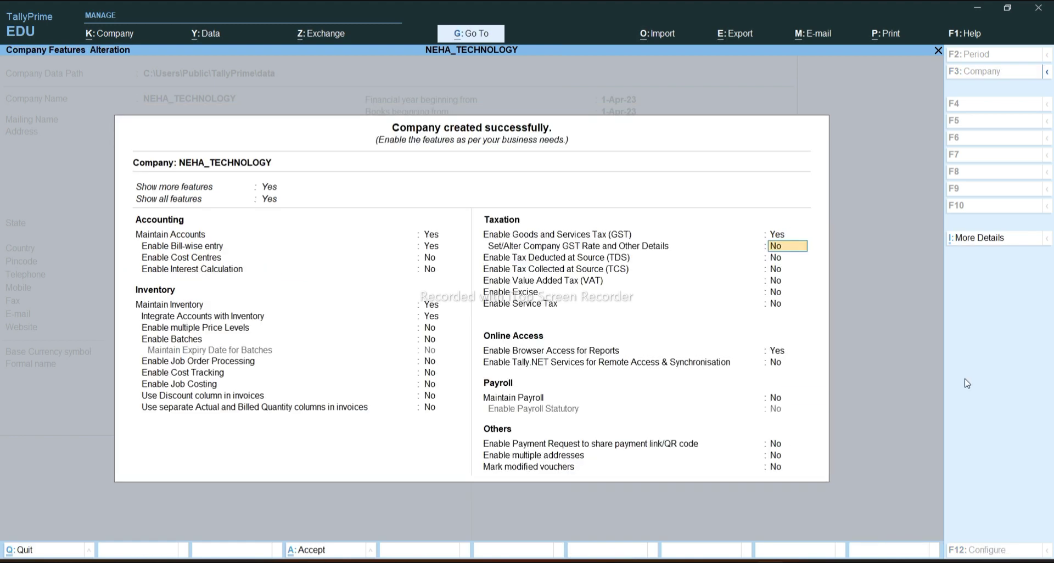
key(Return)
key(Return)
key(Return)
key(Return)
key(Return)
key(Return)
key(Return)
key(Return)
key(Return)
key(Return)
key(Return)
key(Return)
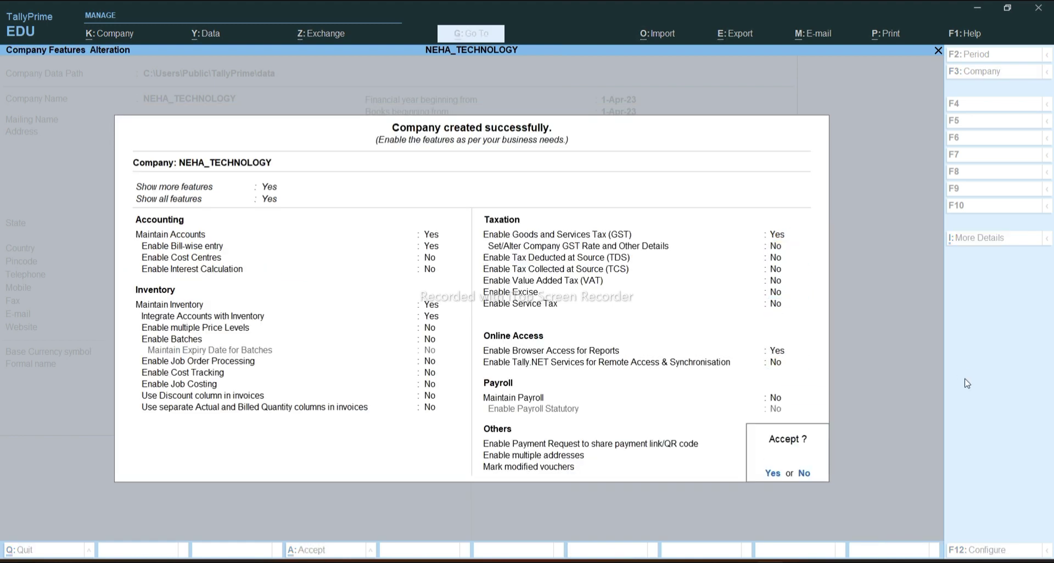
key(Return)
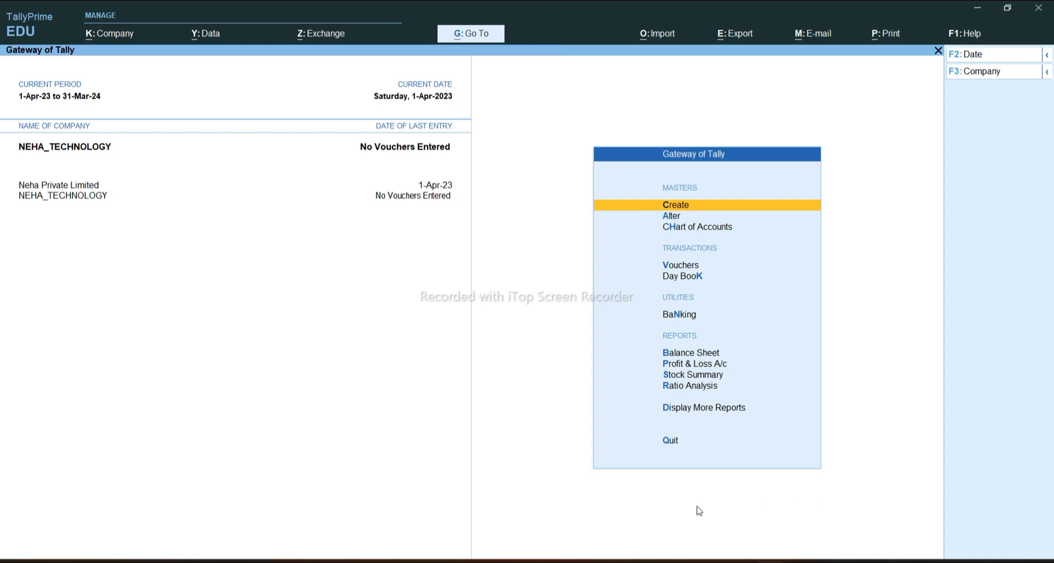
click(709, 561)
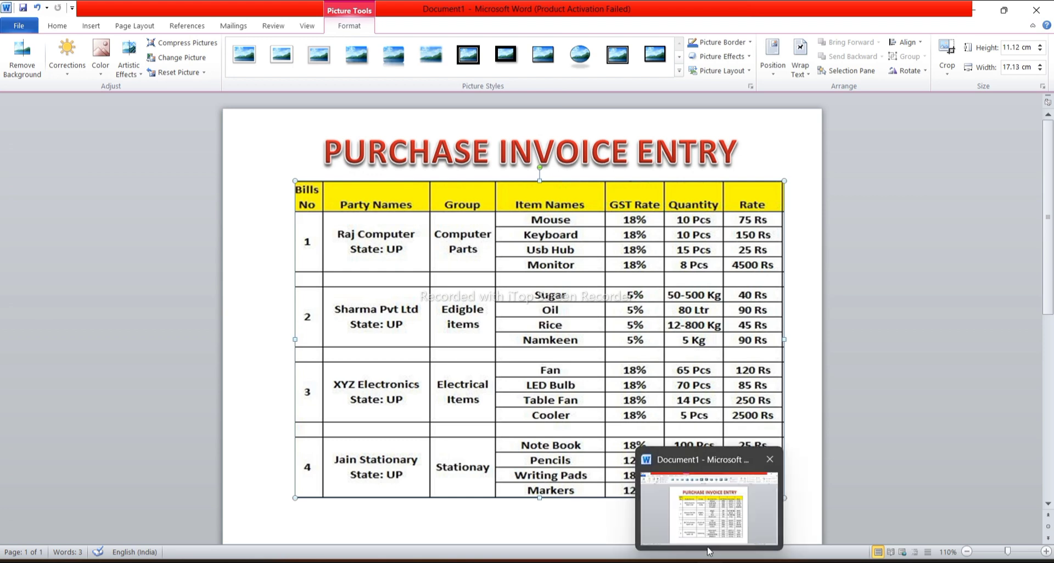
mouse_move(737, 561)
click(759, 535)
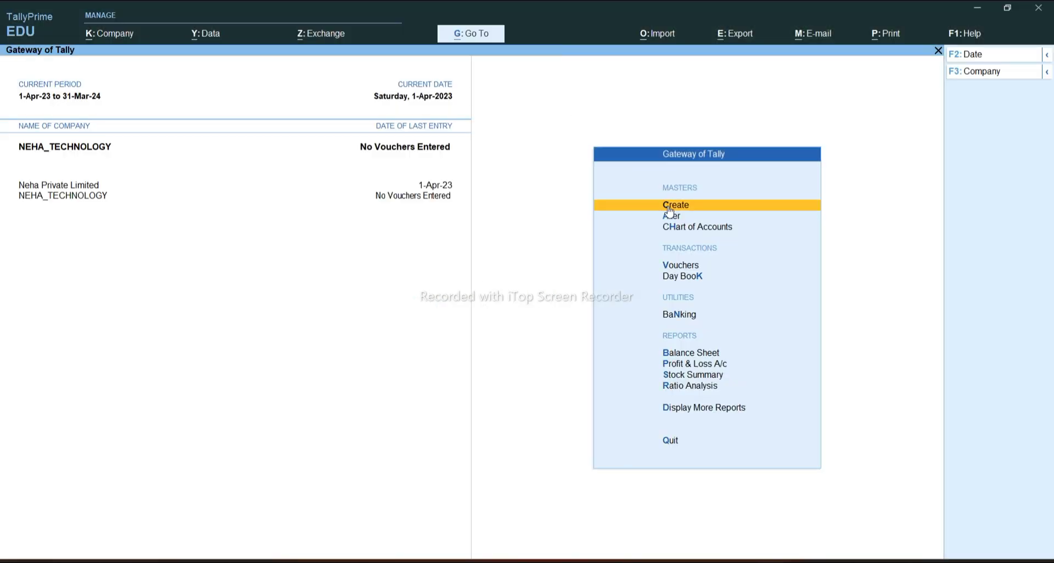
Create a ledger named RAJ COMPUTER under Sundry Creditors
key(Return)
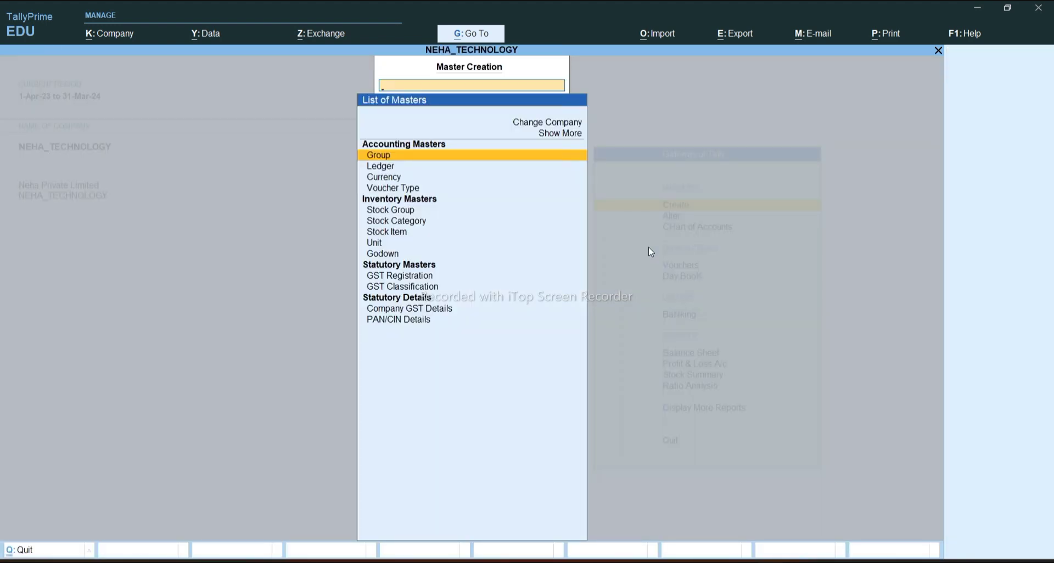
key(Down)
key(Return)
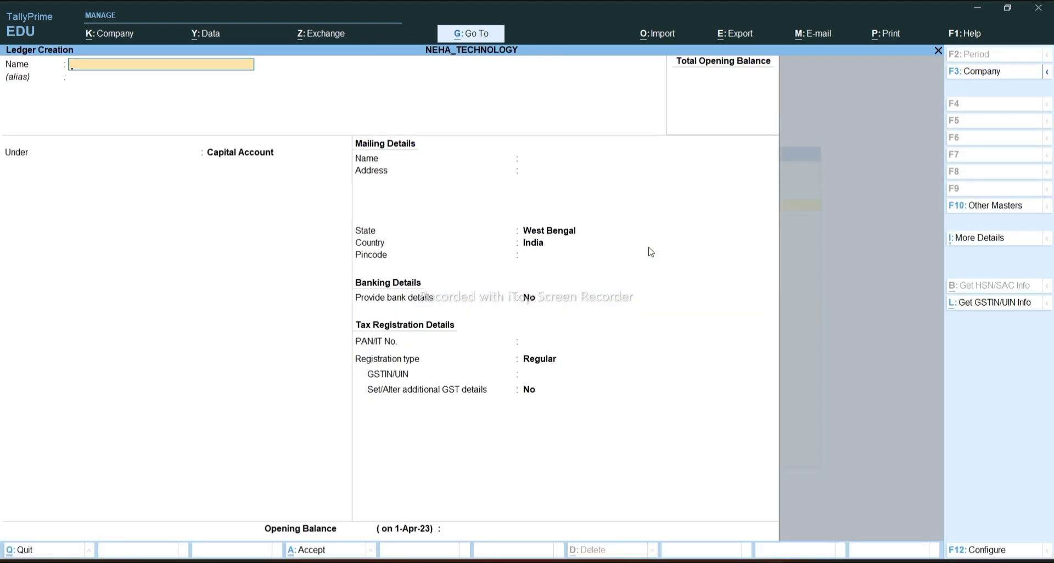
text(RAJ COMPUTER)
key(Return)
key(Return)
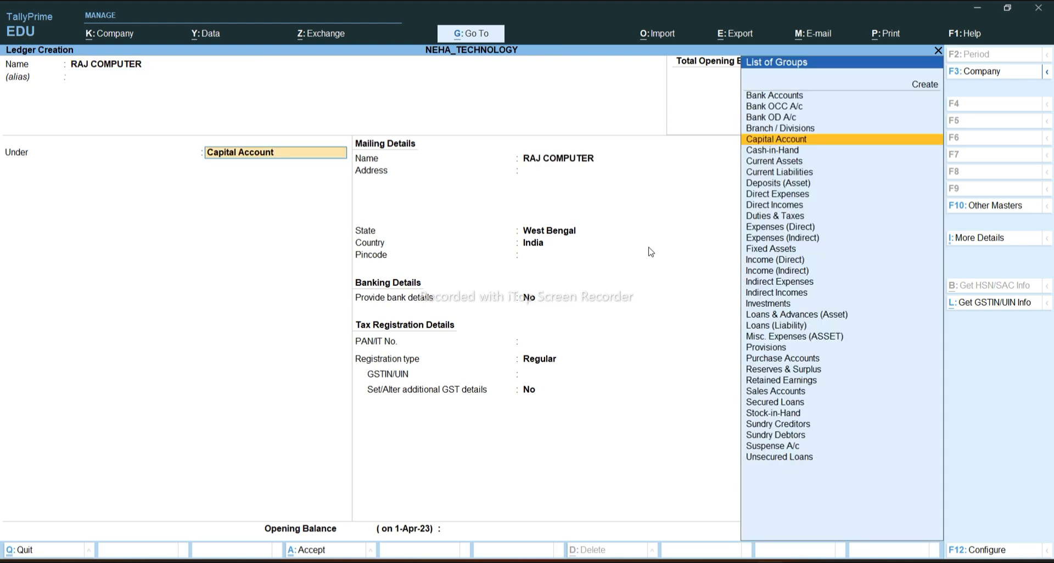
text(S)
key(Down)
key(Down)
key(Down)
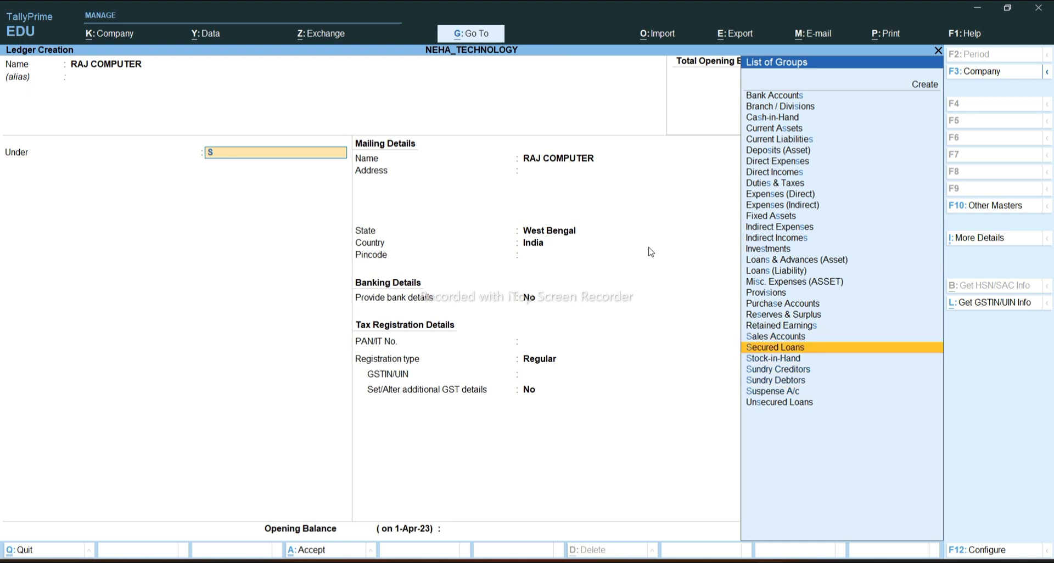
key(Return)
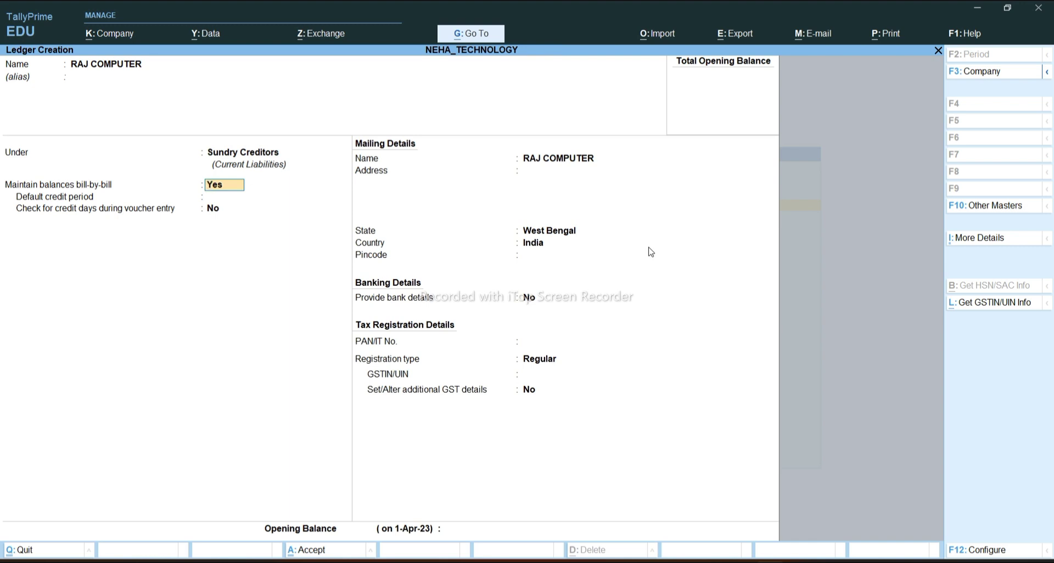
Keep bill-by-bill on, set state Uttar Pradesh, and reach the opening balance
key(Return)
key(Return)
key(Return)
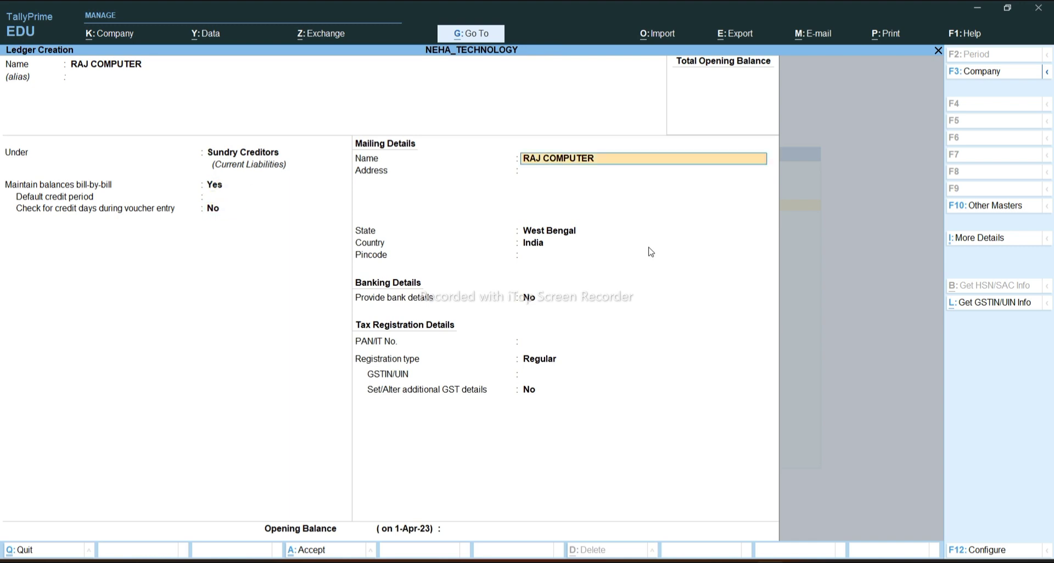
key(Return)
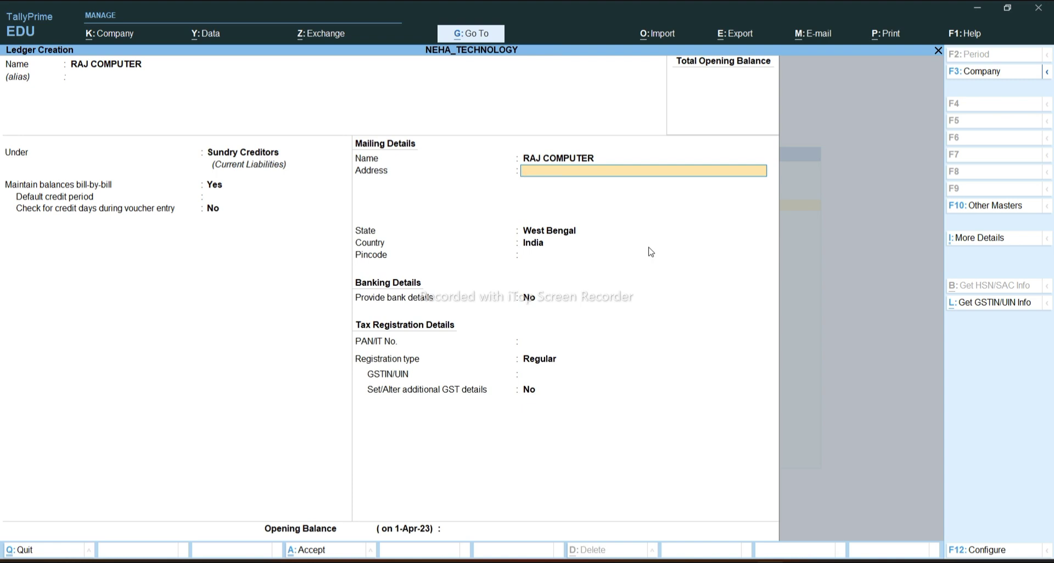
key(Return)
text(U)
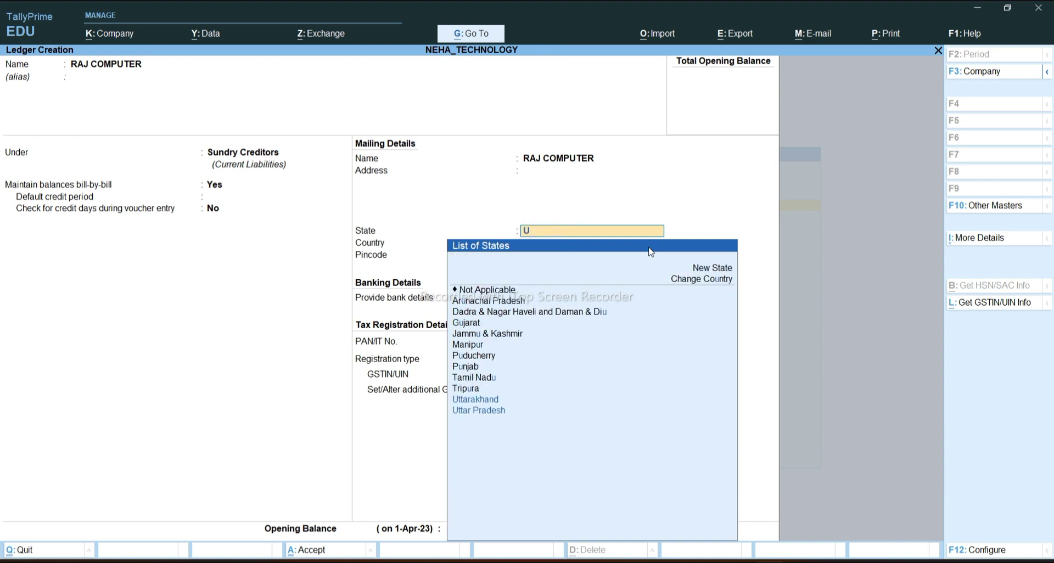
key(Down)
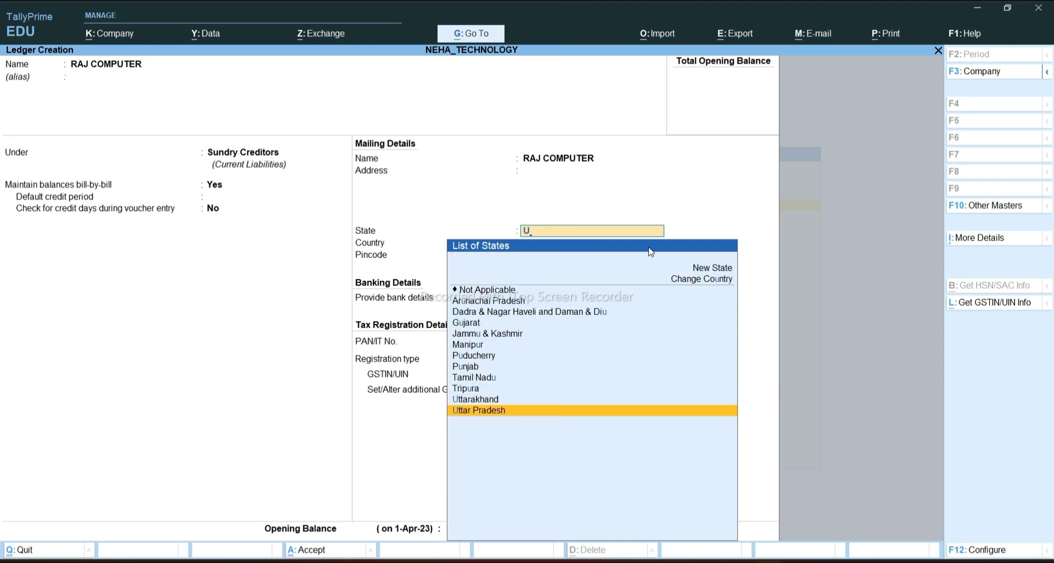
key(Return)
key(Return)
key(Return)
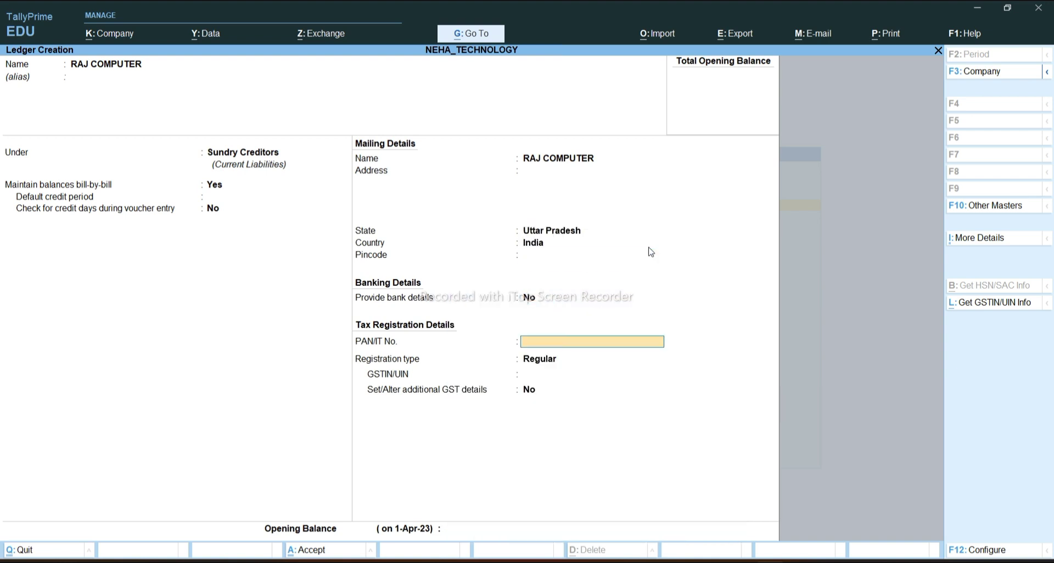
key(Return)
key(Return)
key(Return)
key(Return)
key(Return)
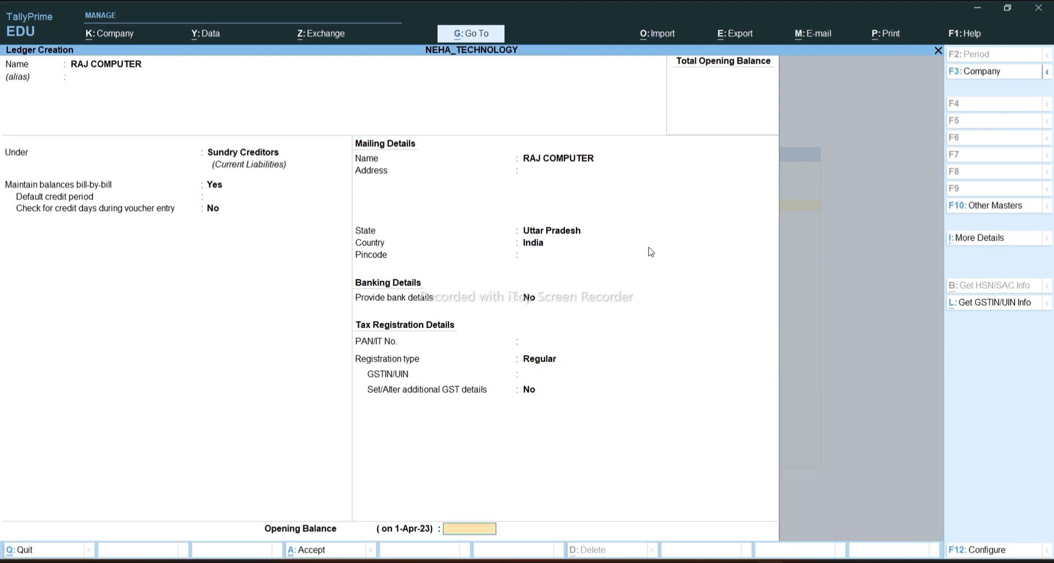
key(Return)
key(Return)
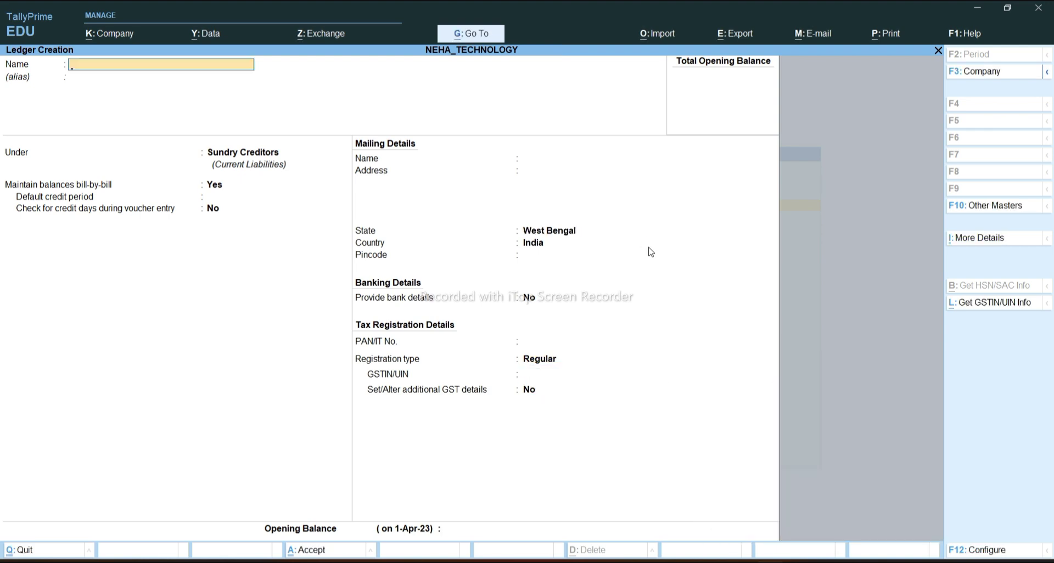
mouse_move(770, 561)
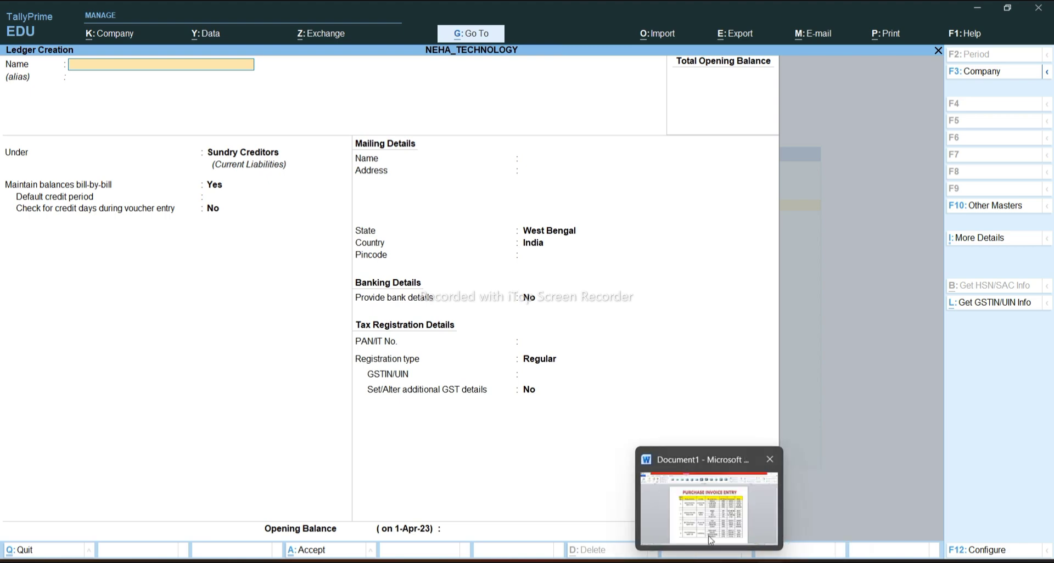
click(711, 545)
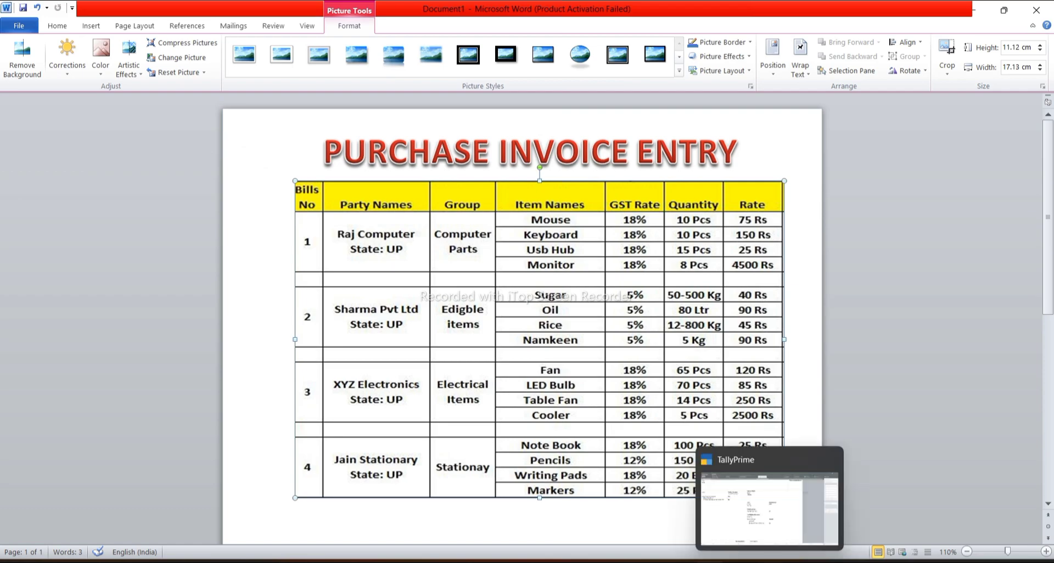
click(770, 537)
Create ledger SHARMA PVT LTD under Sundry Creditors with state Uttar Pradesh
text(SHA)
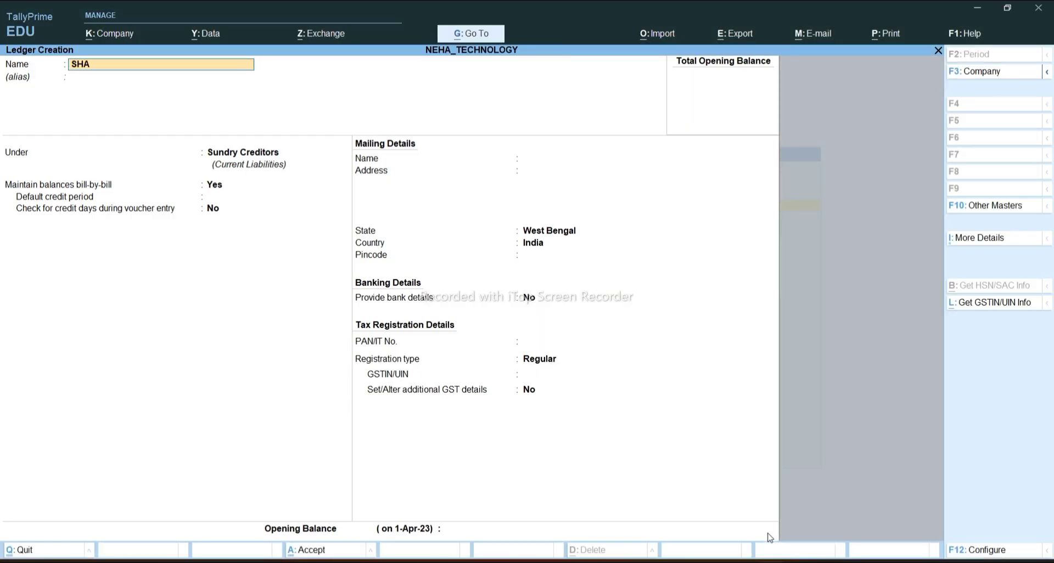
text(RMA PVT LD)
key(Return)
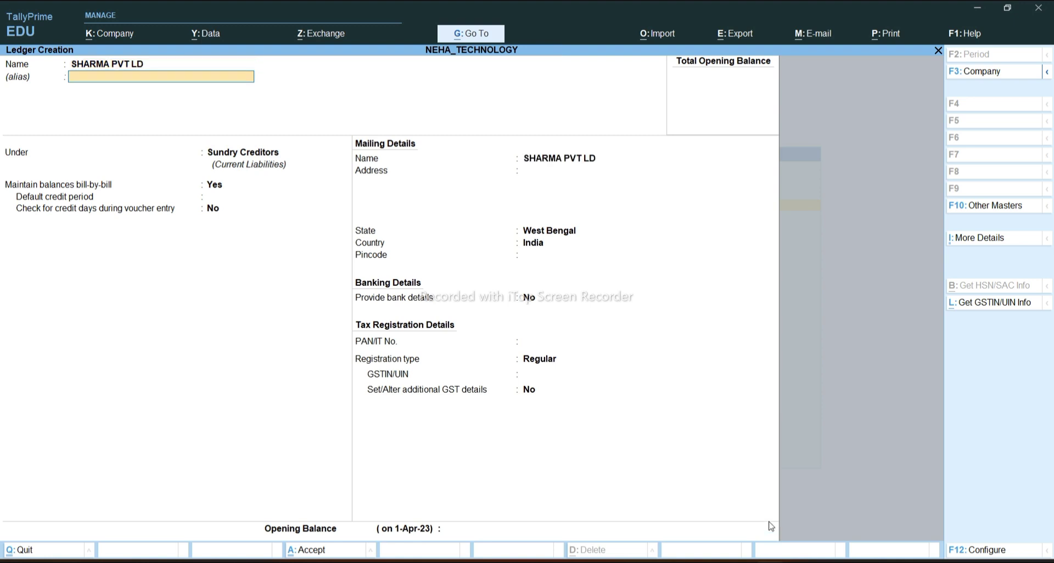
key(BackSpace)
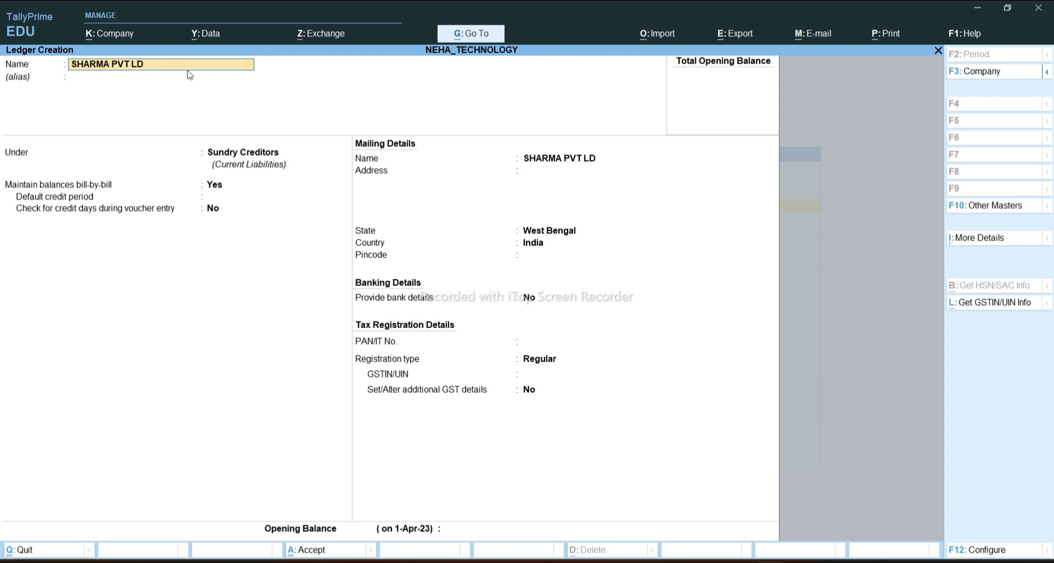
key(BackSpace)
text(TD)
key(Return)
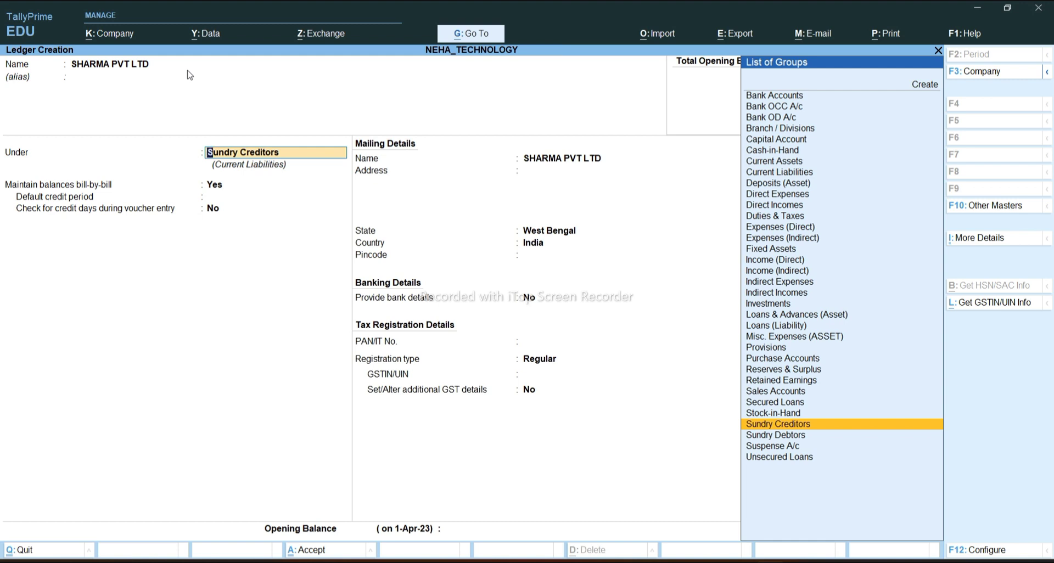
key(Return)
key(Return)
key(Return)
key(Return)
key(Return)
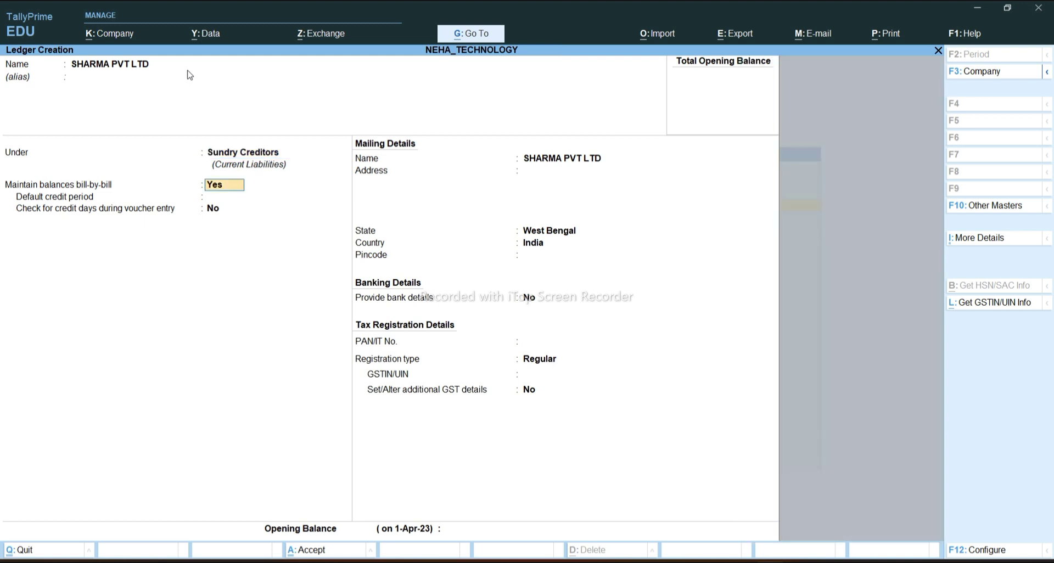
key(Return)
text(U)
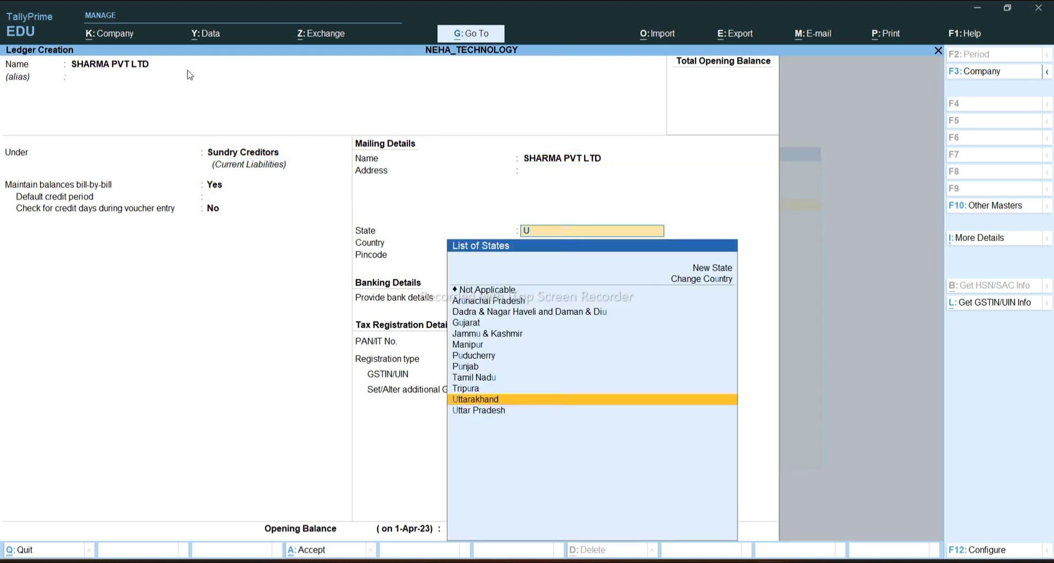
key(Down)
key(Return)
key(Return)
key(Return)
key(Return)
key(Return)
key(Return)
key(Return)
key(Return)
key(Return)
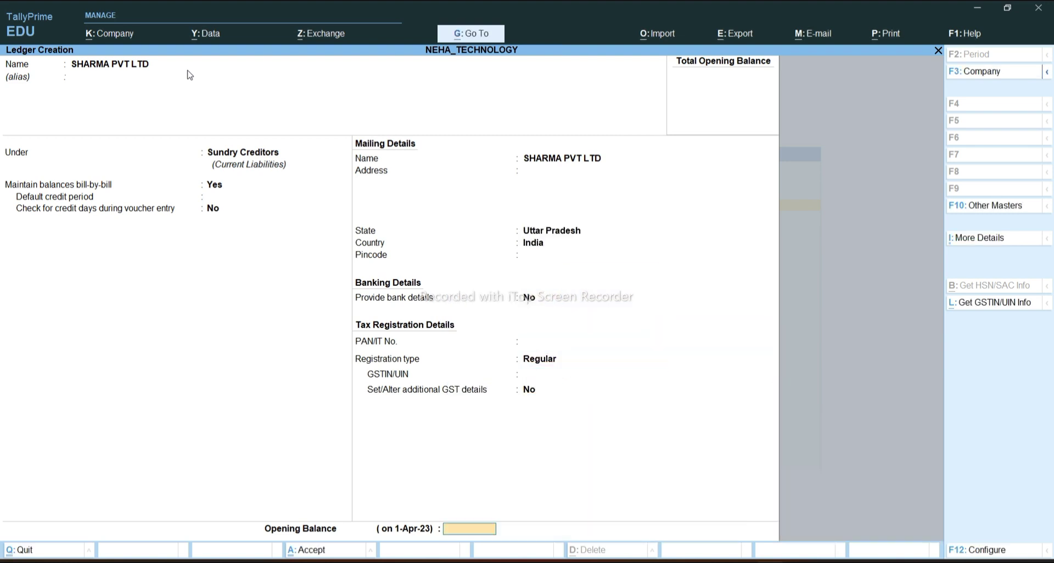
key(Return)
key(Return)
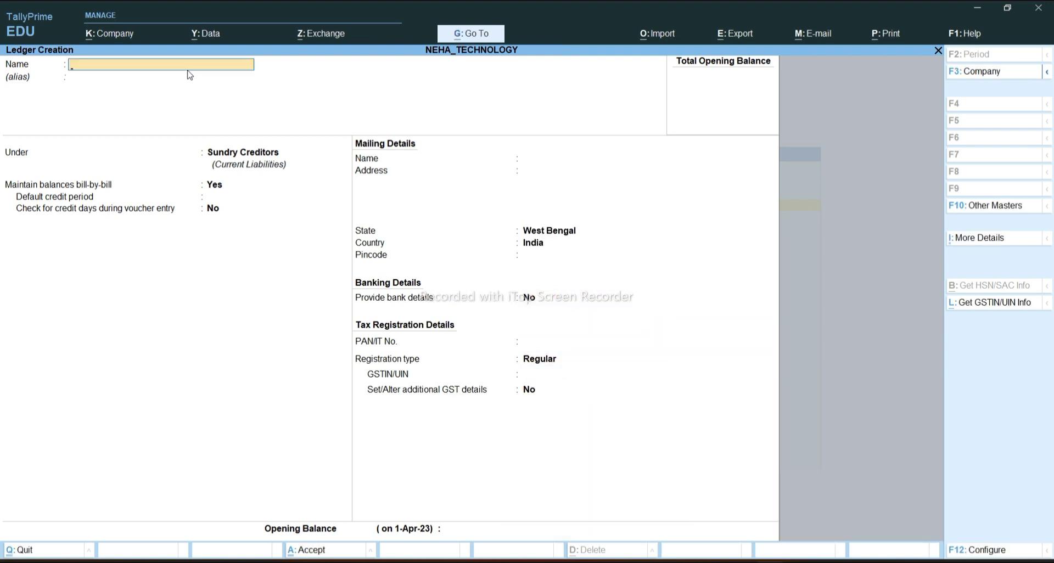
After checking the Word invoice table, create ledger XYZ ELECTRONICS with state Uttar Pradesh
mouse_move(709, 560)
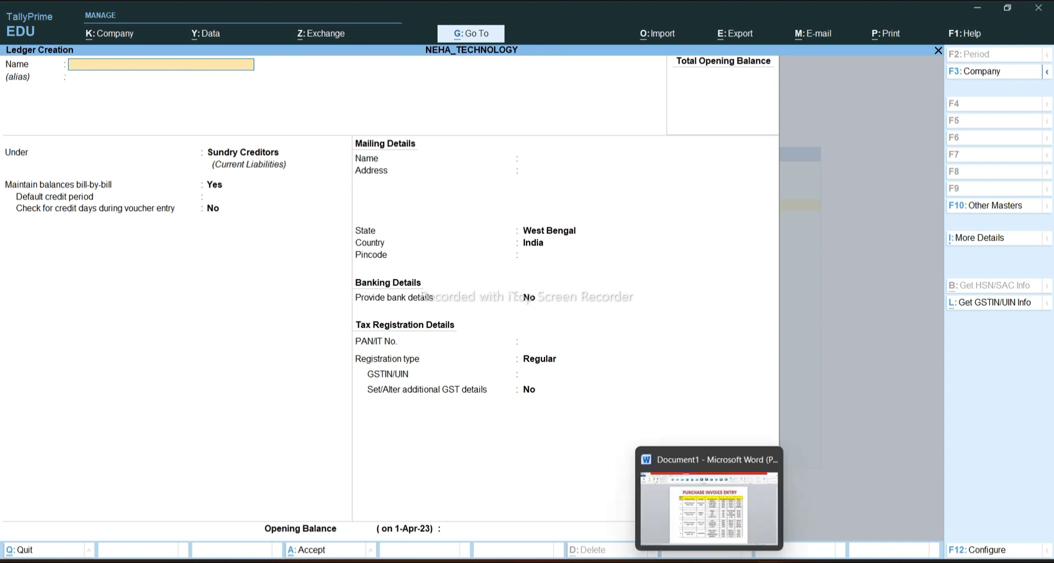
click(709, 511)
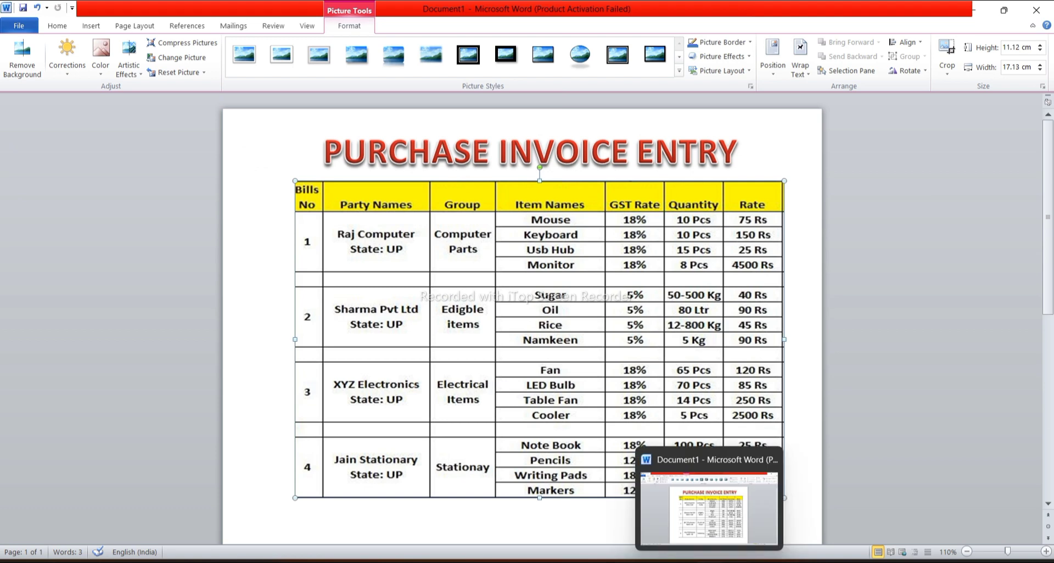
mouse_move(768, 560)
click(702, 504)
text(XYZ ELECTRONICS)
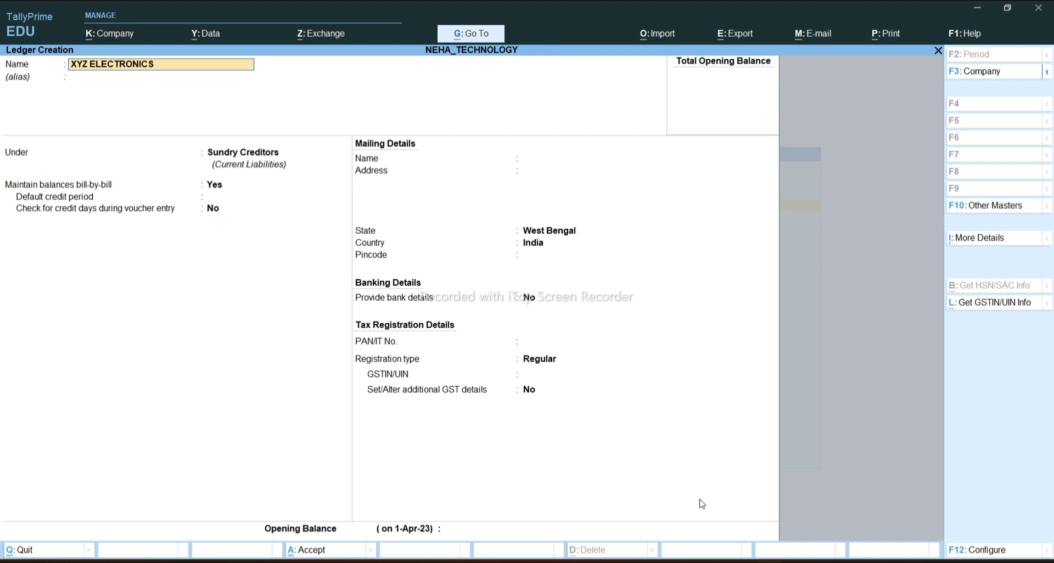
key(Return)
key(Return)
key(Return)
key(Return)
key(Return)
key(Return)
key(Return)
key(Return)
text(U)
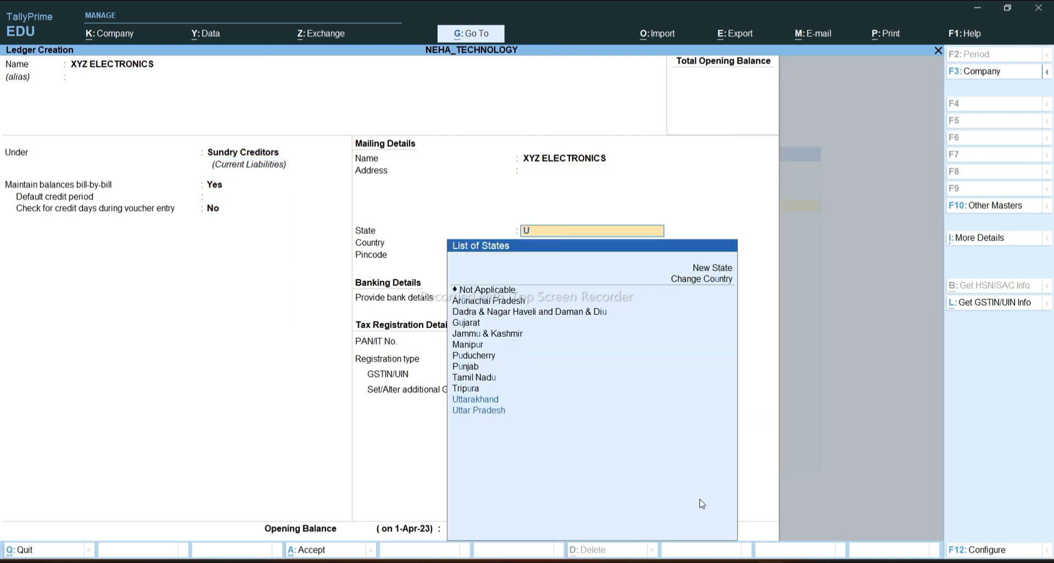
key(Down)
key(Return)
key(Return)
key(Return)
key(Return)
key(Return)
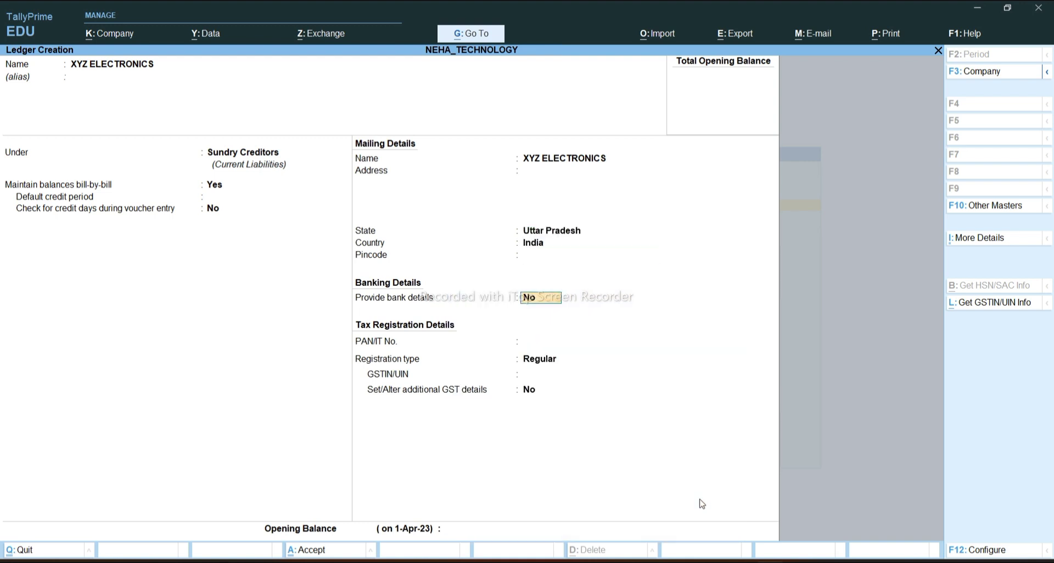
key(Return)
key(Return)
key(Return)
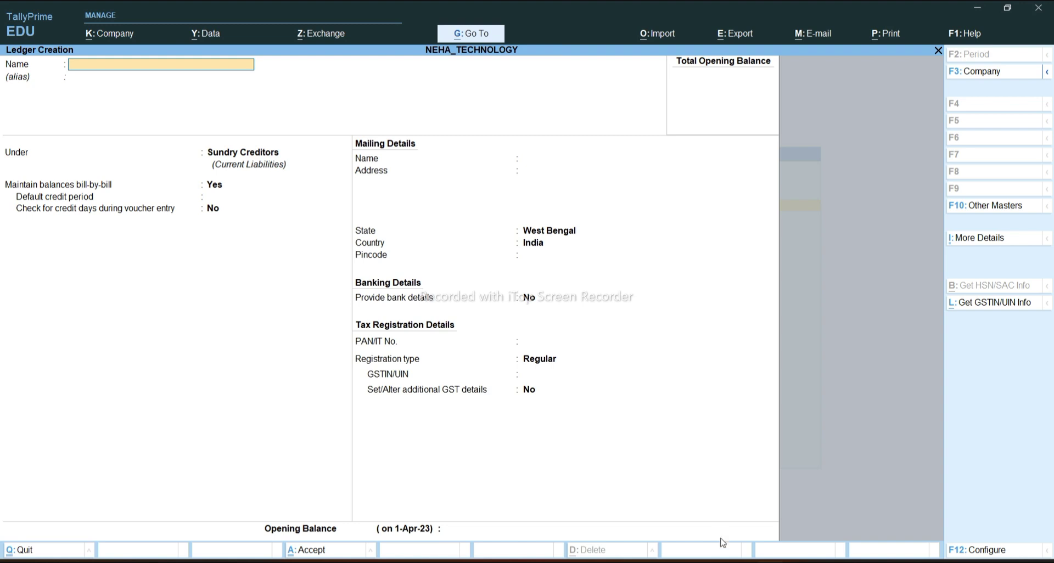
After checking the invoice table, create ledger JAIN STATIONERY with state Uttar Pradesh
click(708, 526)
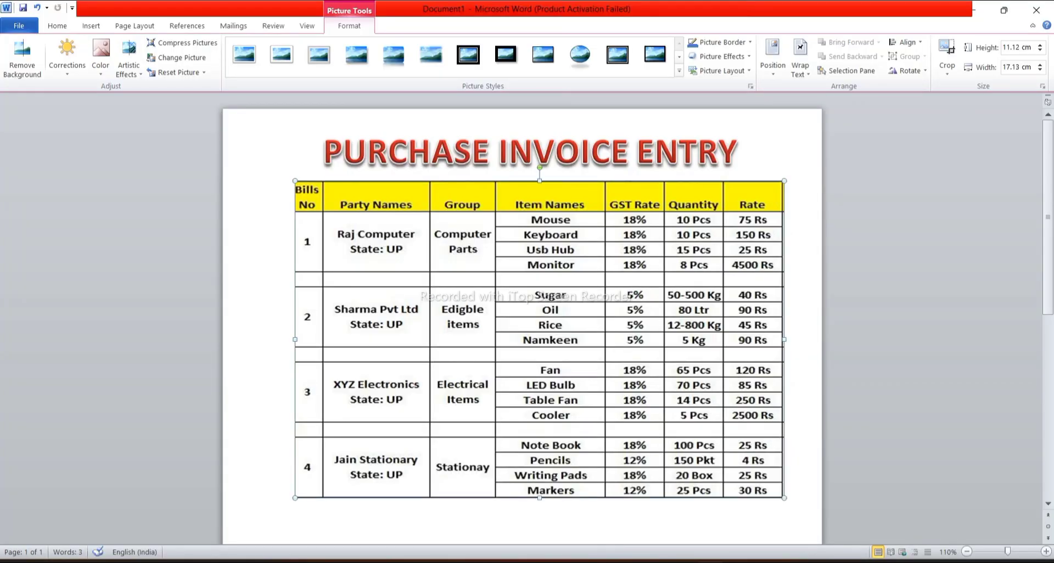
mouse_move(738, 559)
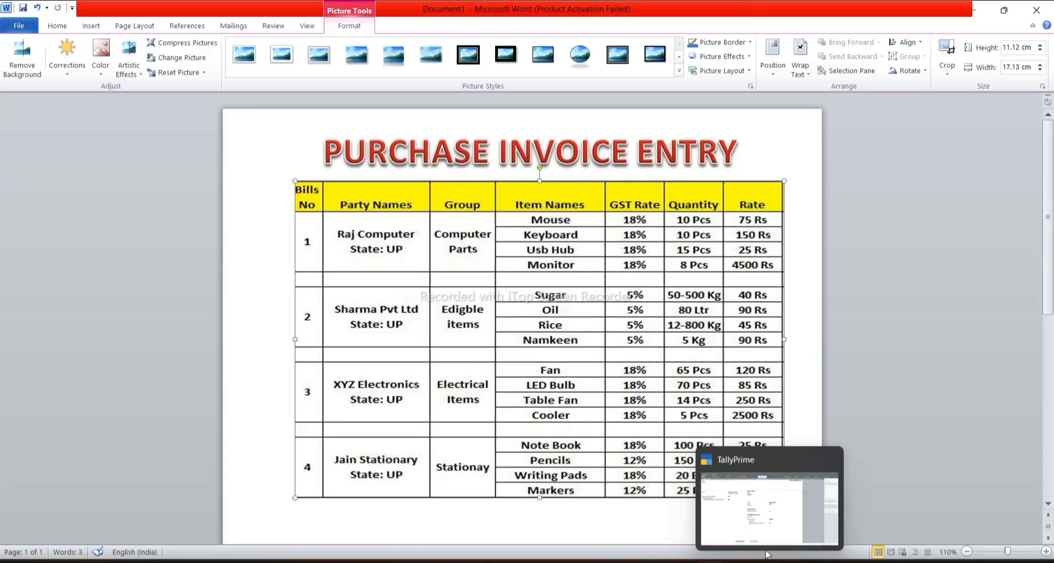
click(767, 518)
text(JAI)
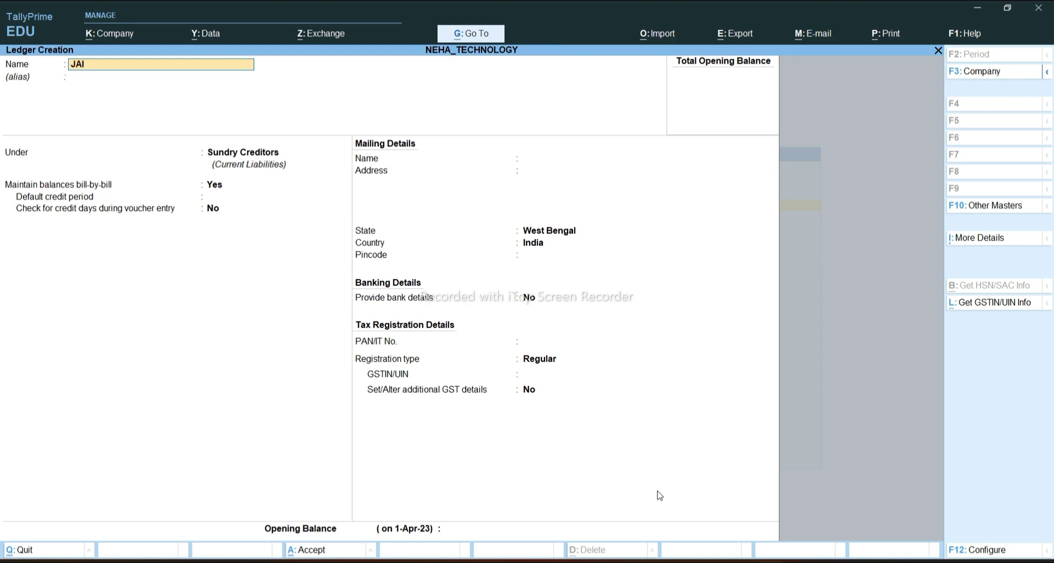
text(N STATIONERY)
key(Return)
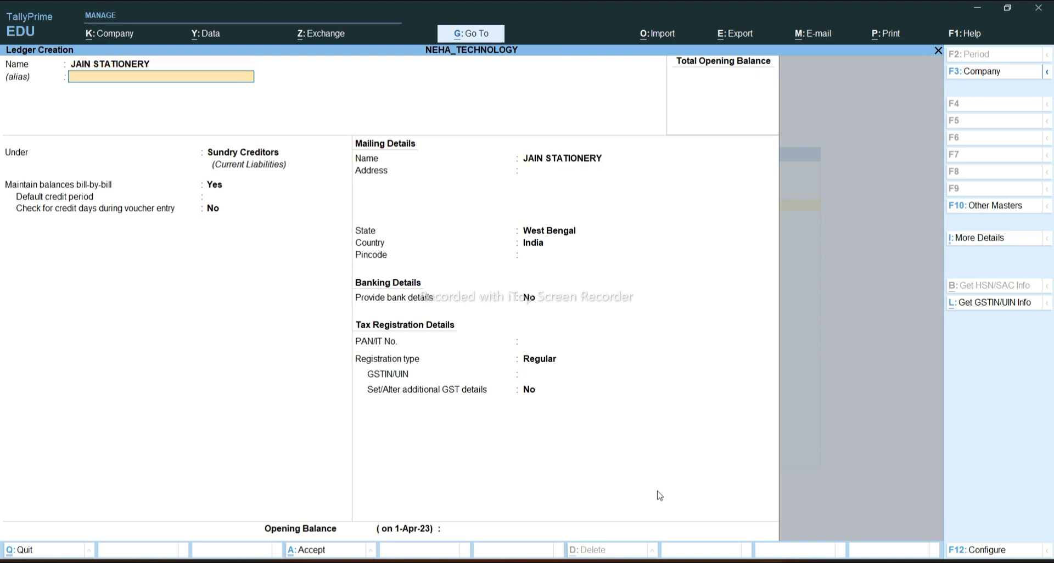
key(Return)
key(Return)
key(Return)
key(Return)
key(Return)
key(Return)
key(Return)
key(Return)
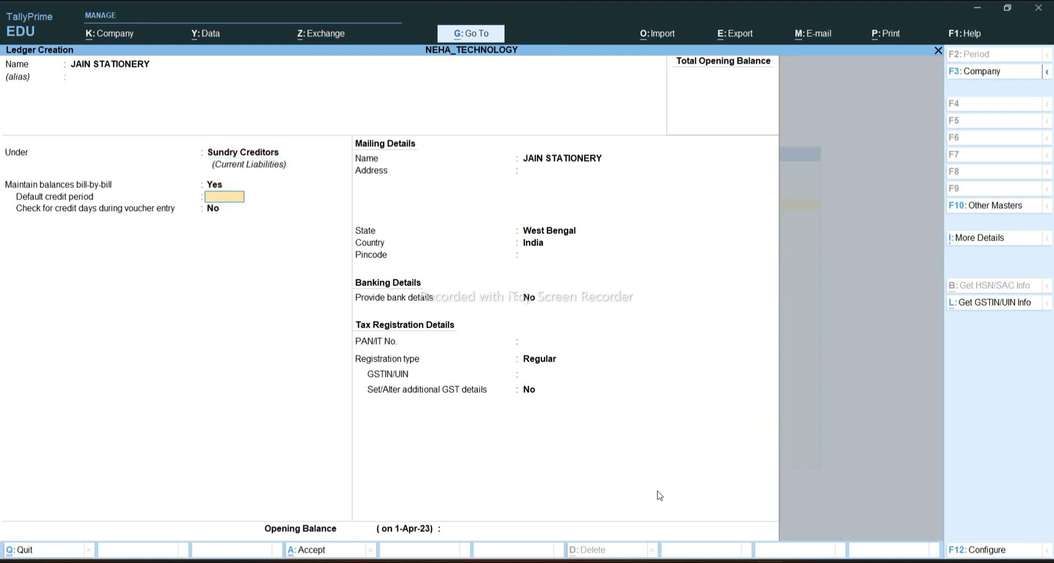
key(BackSpace)
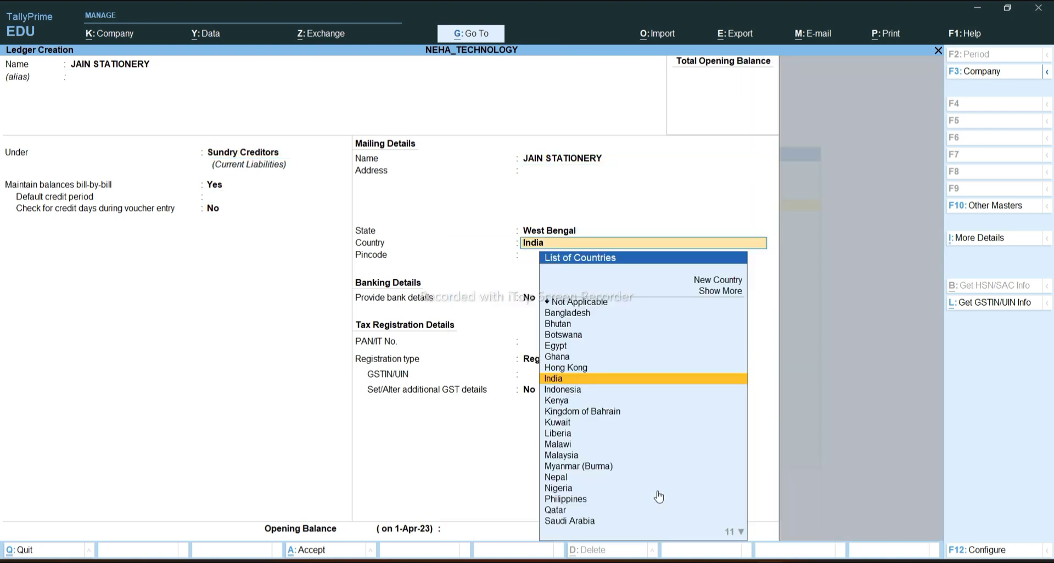
key(BackSpace)
text(U)
key(Down)
key(Down)
key(Return)
key(Return)
key(Return)
key(Return)
key(Return)
key(Return)
key(Return)
key(Return)
key(Return)
key(Return)
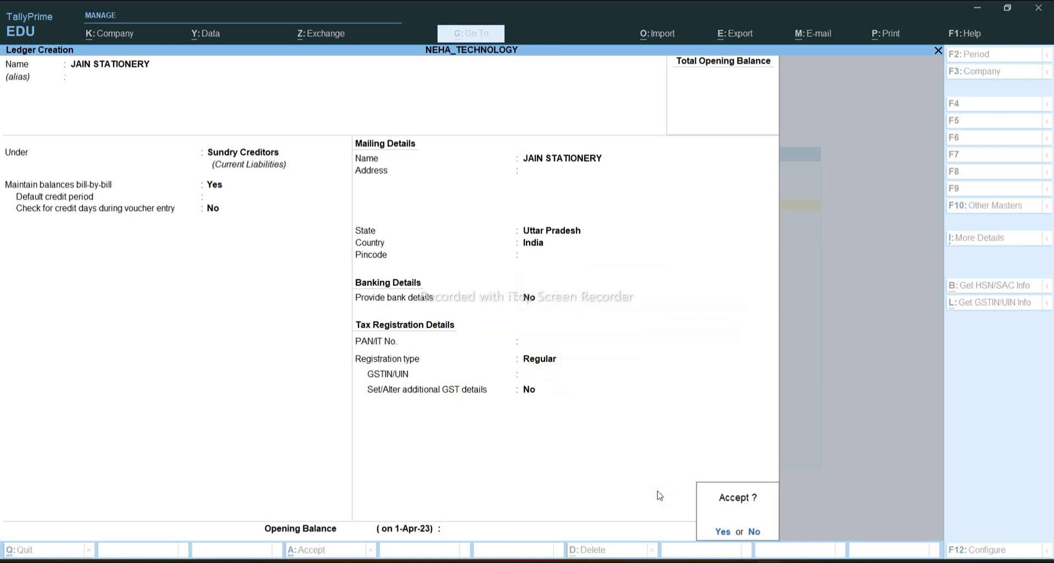
key(Return)
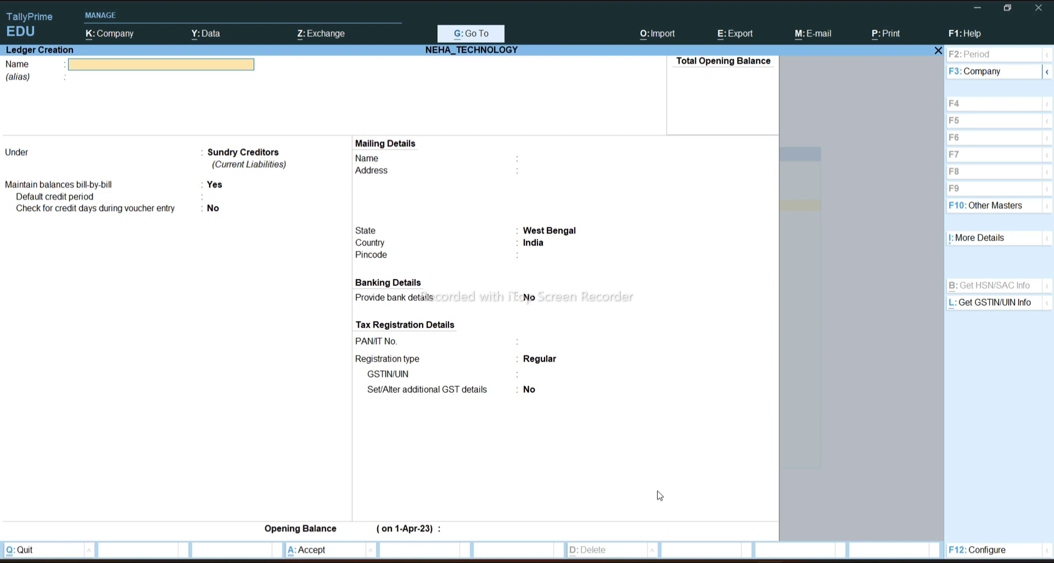
Review the Word purchase invoice table, then return to TallyPrime
mouse_move(710, 560)
click(711, 507)
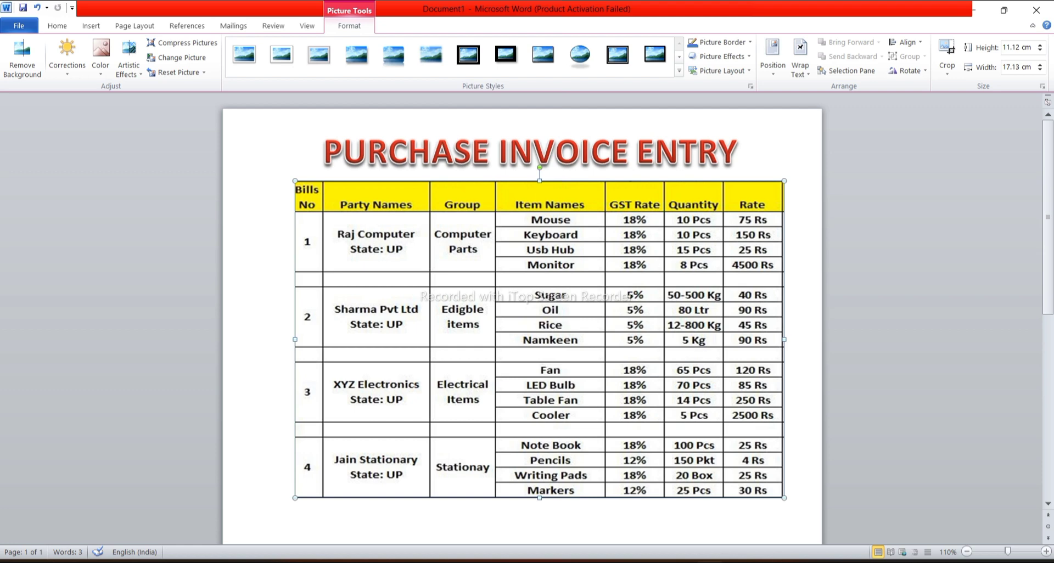
mouse_move(779, 561)
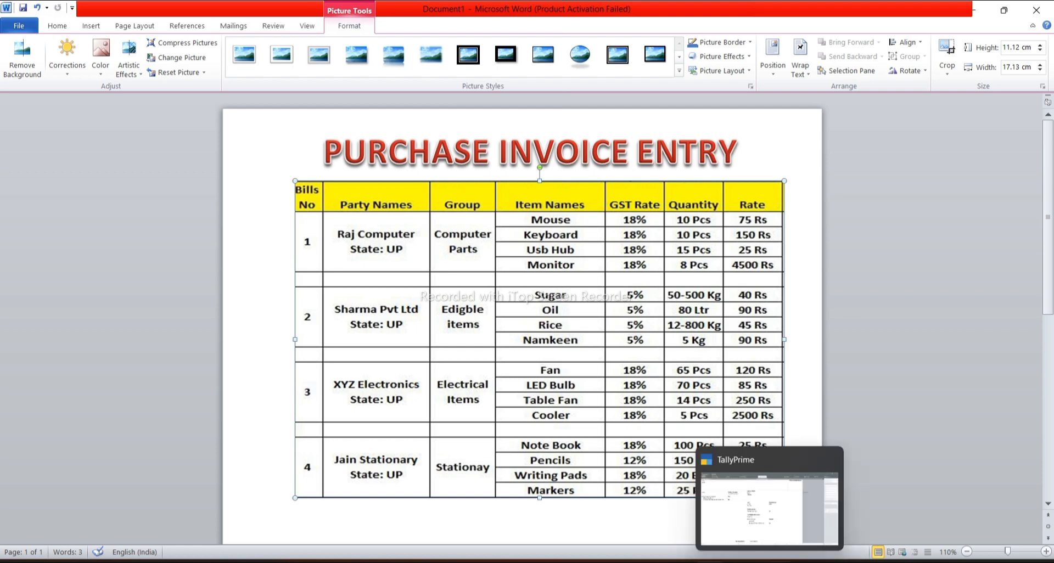
click(768, 508)
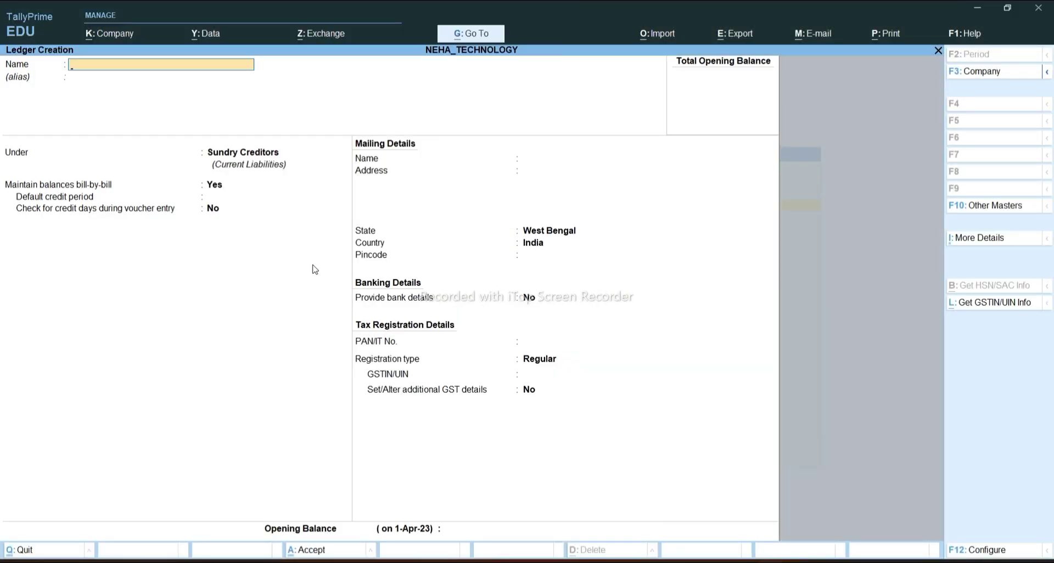
Quit ledger creation and open the Master Creation list of masters
key(Escape)
key(y)
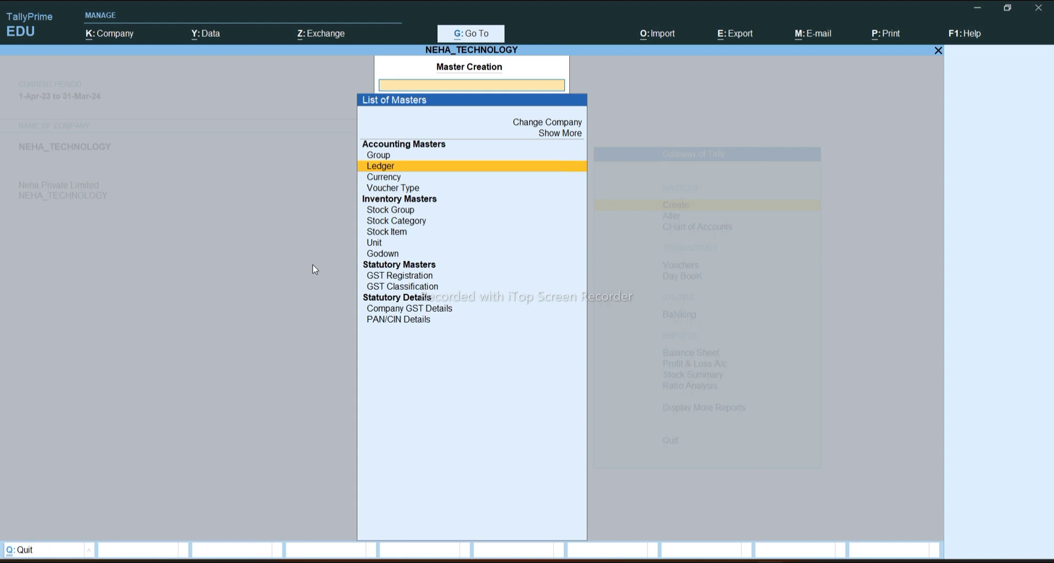
key(Escape)
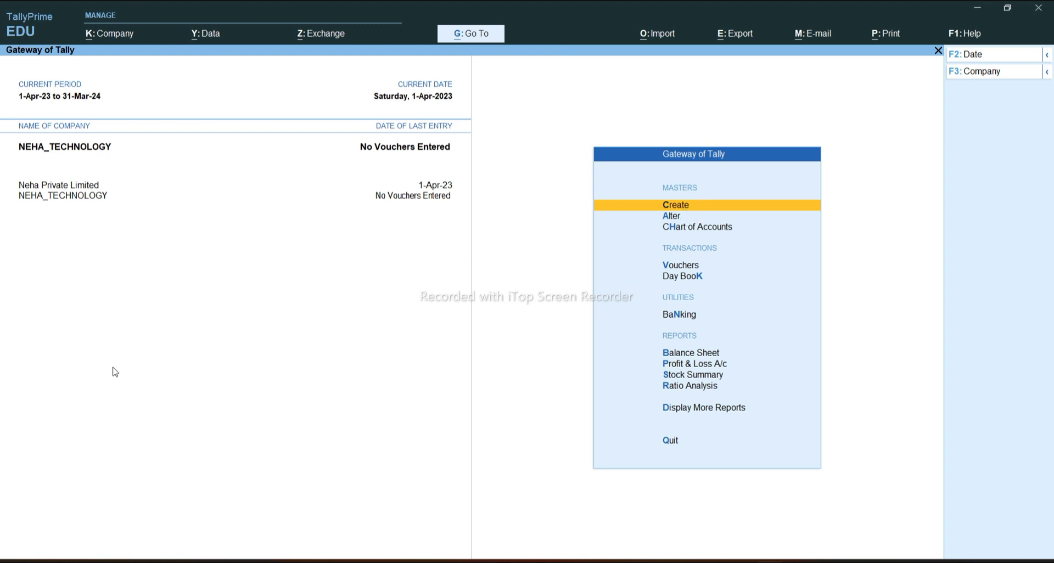
key(Return)
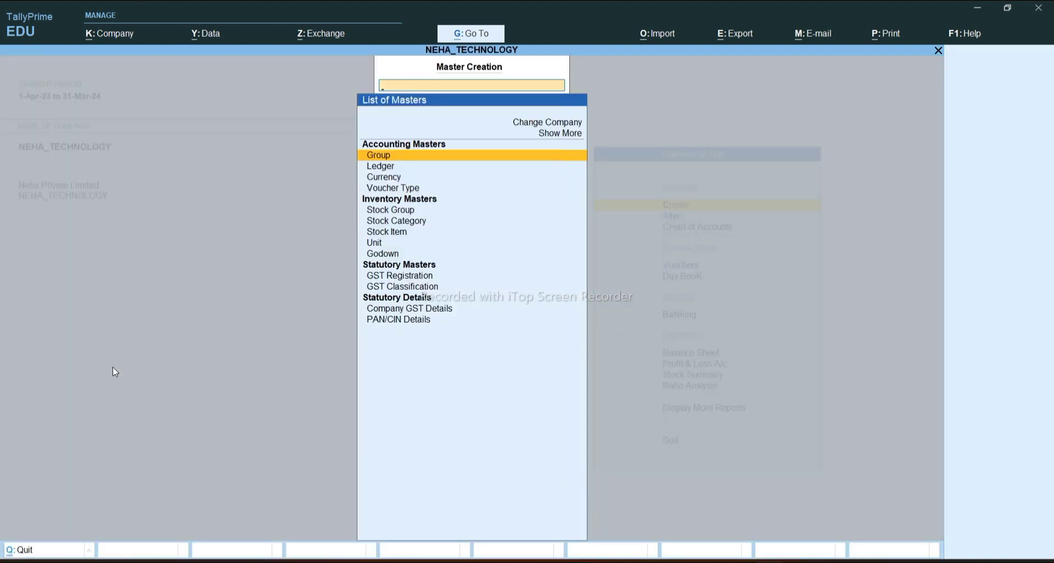
Switch from TallyPrime to Word's Document1 with the Purchase Invoice Entry table
click(839, 548)
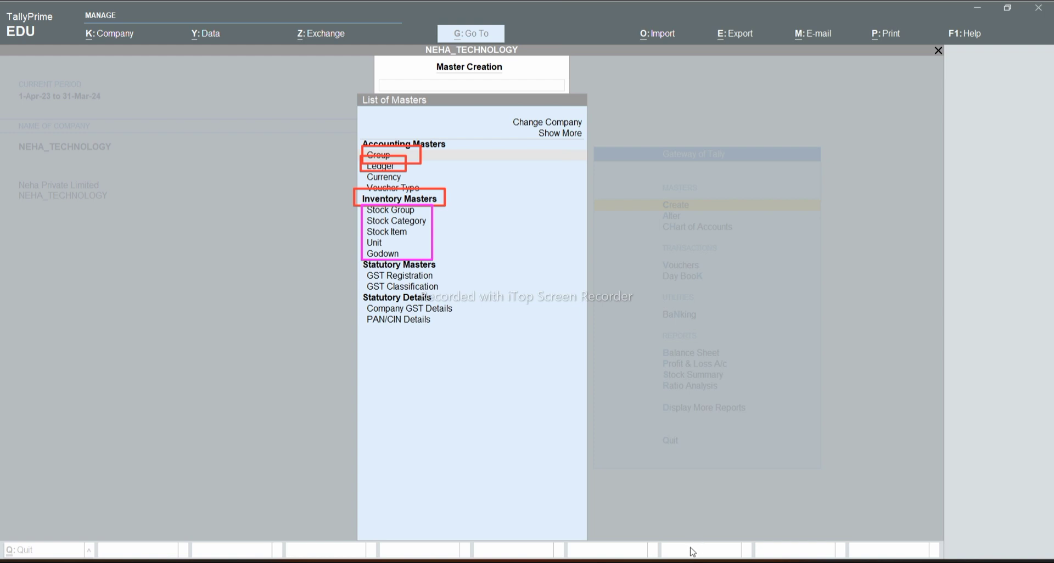
mouse_move(711, 561)
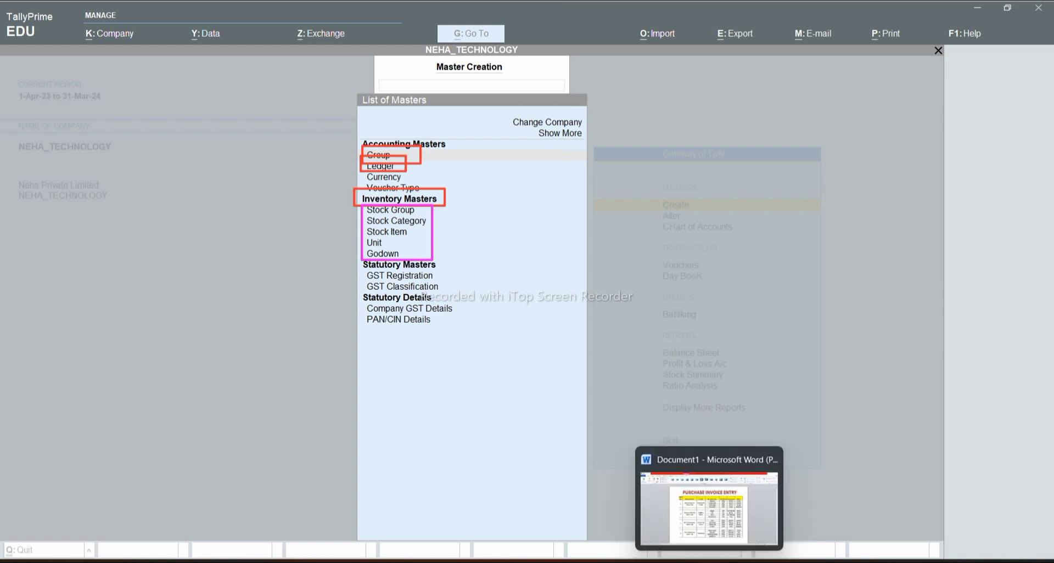
click(711, 501)
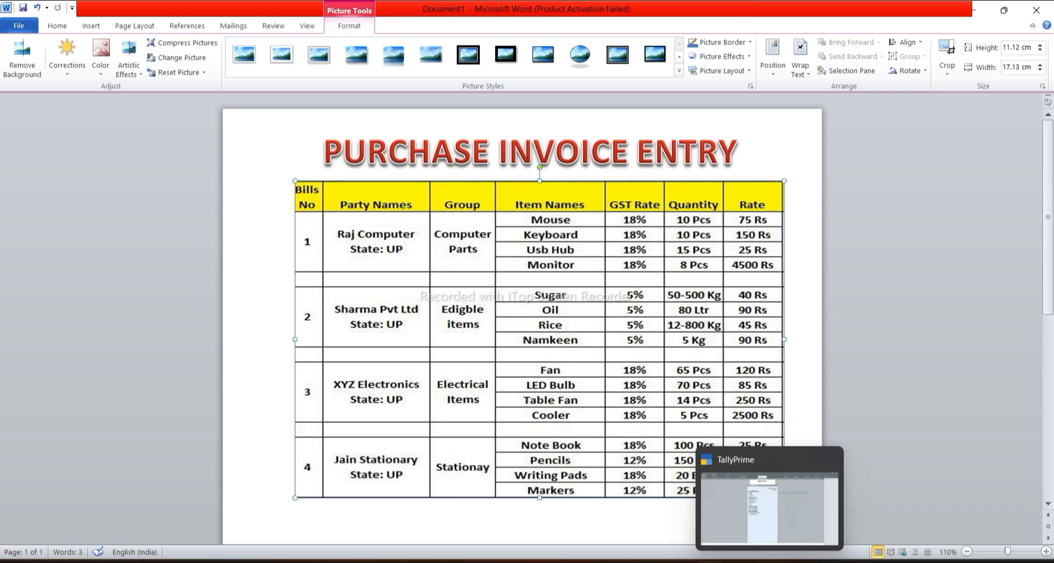
In TallyPrime, save stock group COMPUTER PARTS under Primary
click(768, 499)
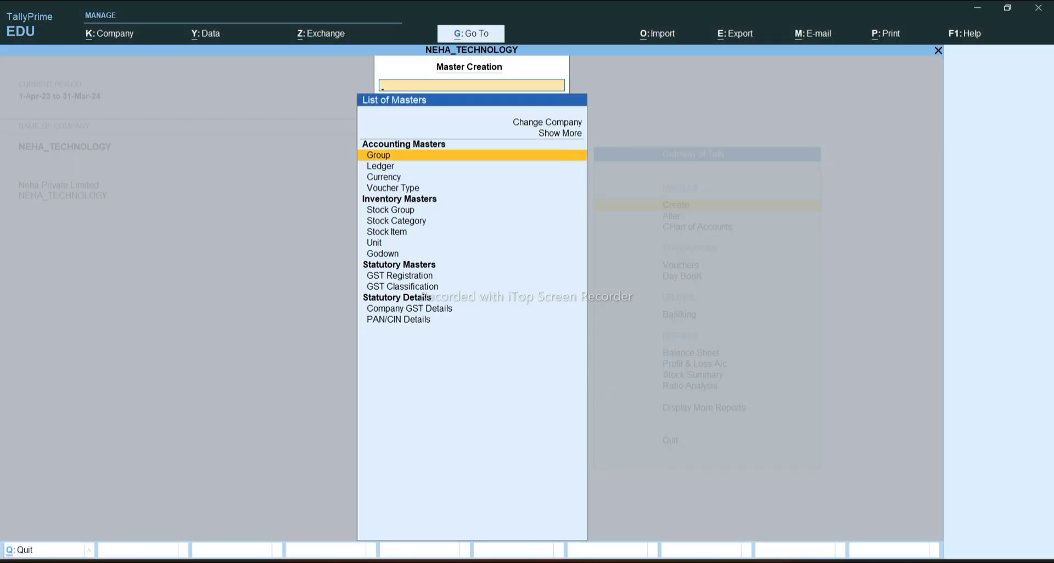
key(Down)
key(Down)
key(Down)
key(Down)
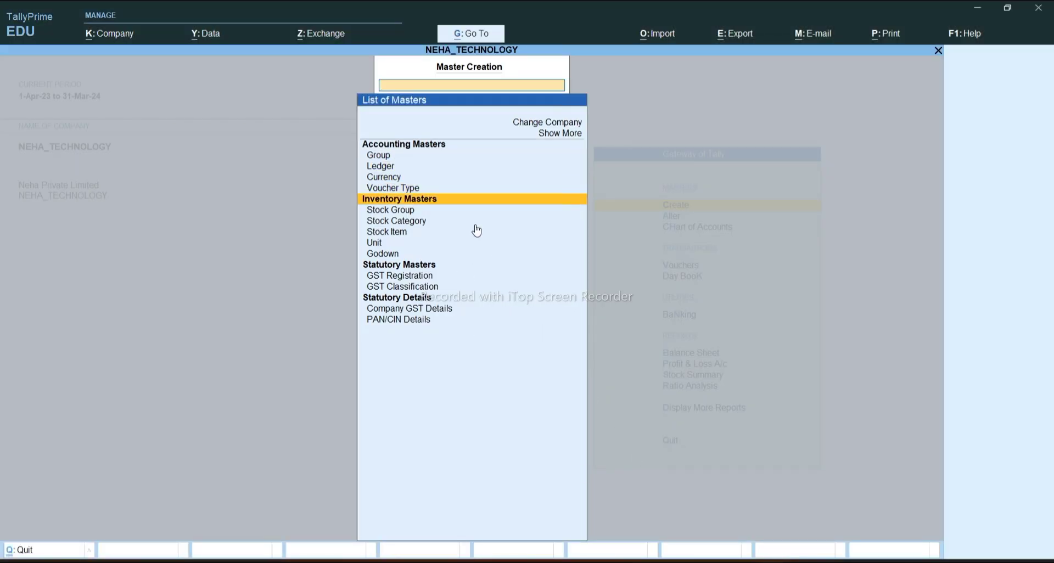
key(Return)
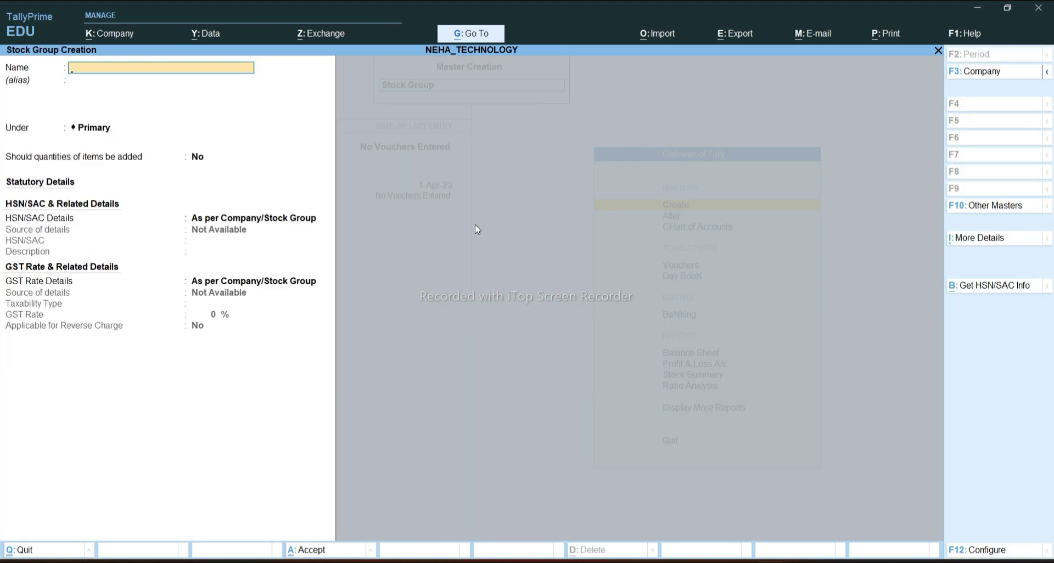
text(COMPUTER PARTS)
key(Return)
key(Return)
key(Return)
key(Return)
key(Return)
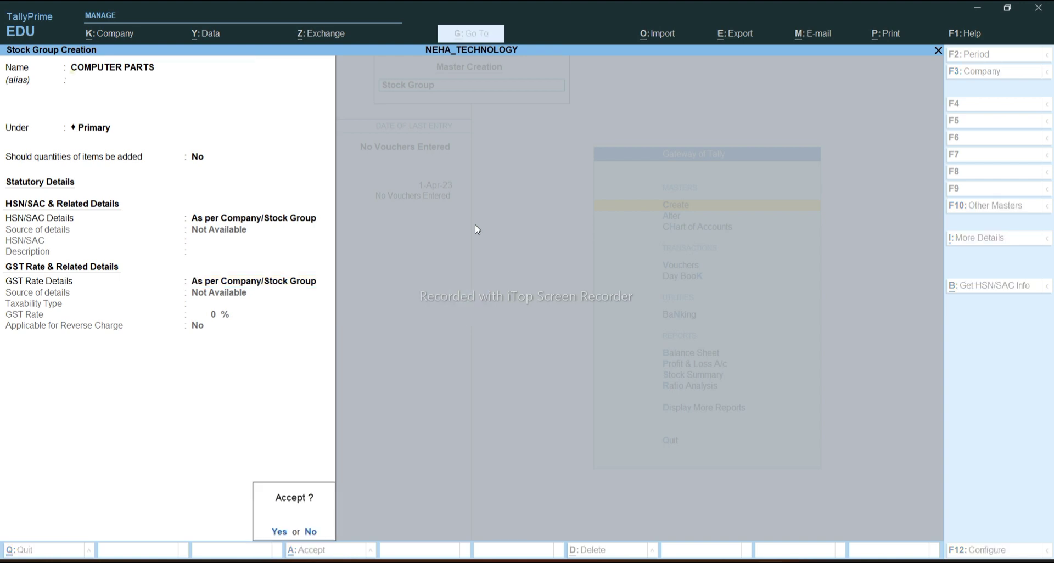
key(Return)
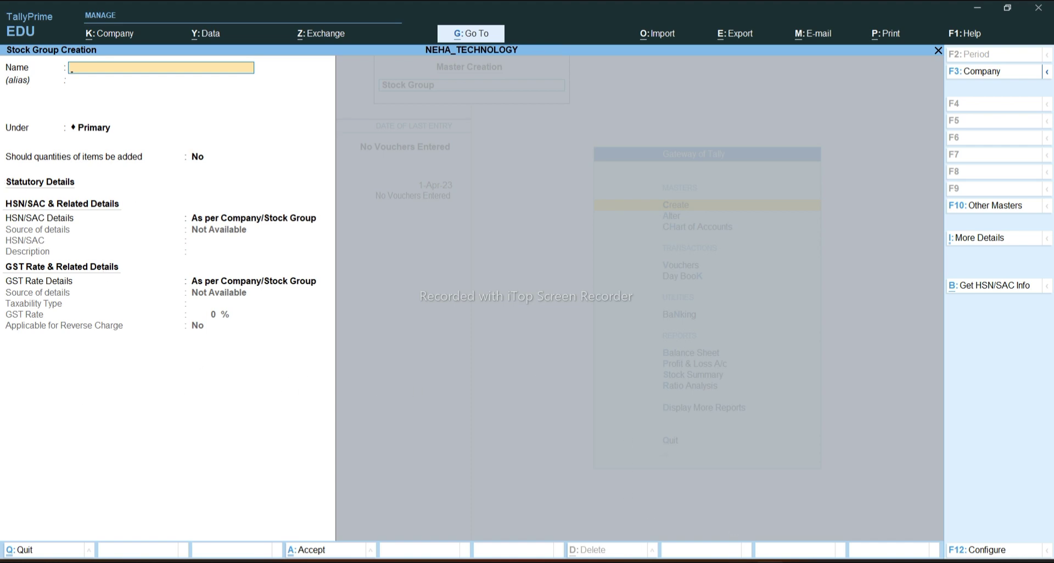
mouse_move(709, 560)
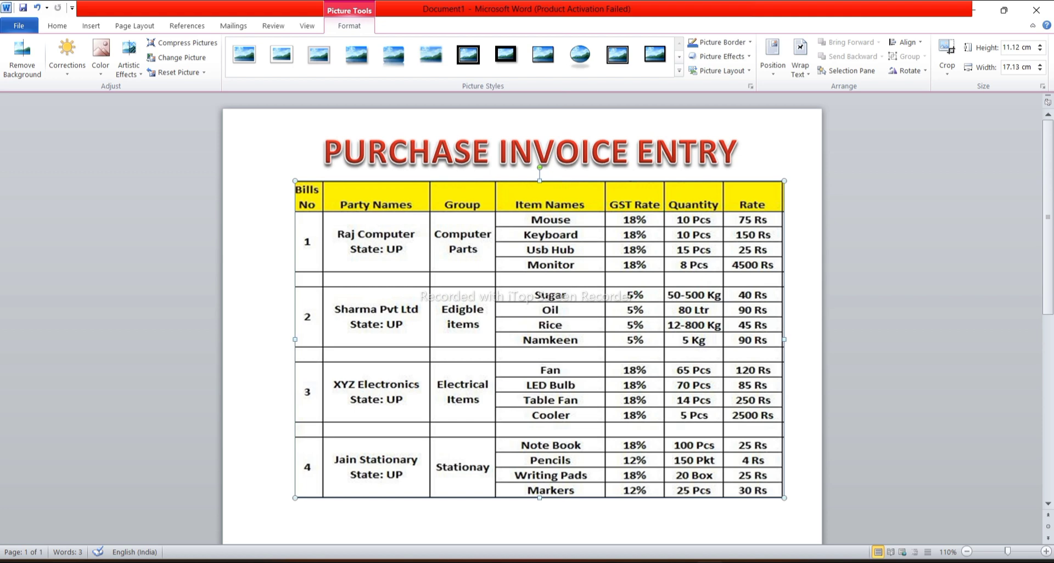
Save stock group EDIGBLE ITEM
mouse_move(782, 513)
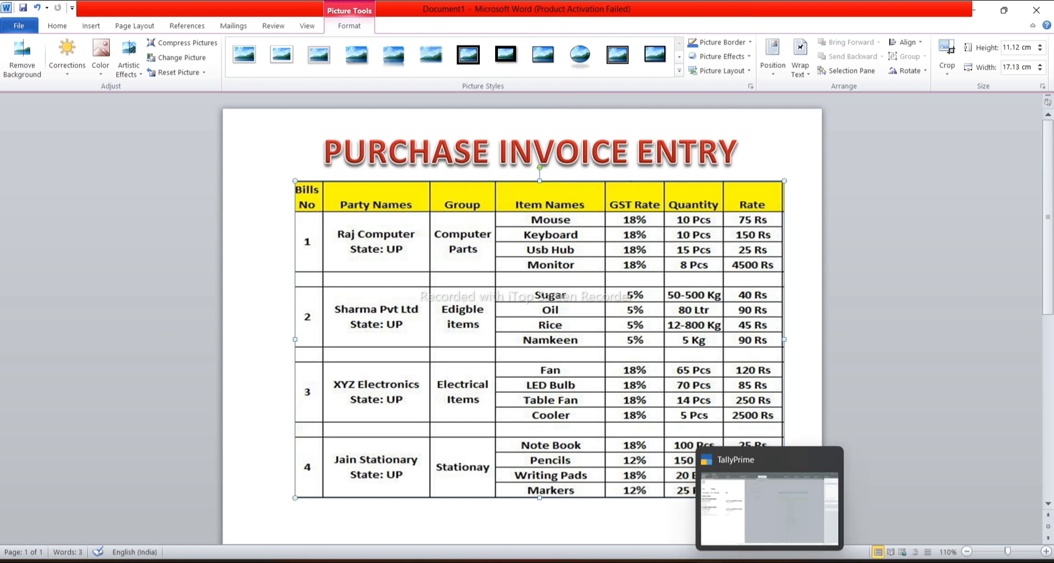
click(742, 470)
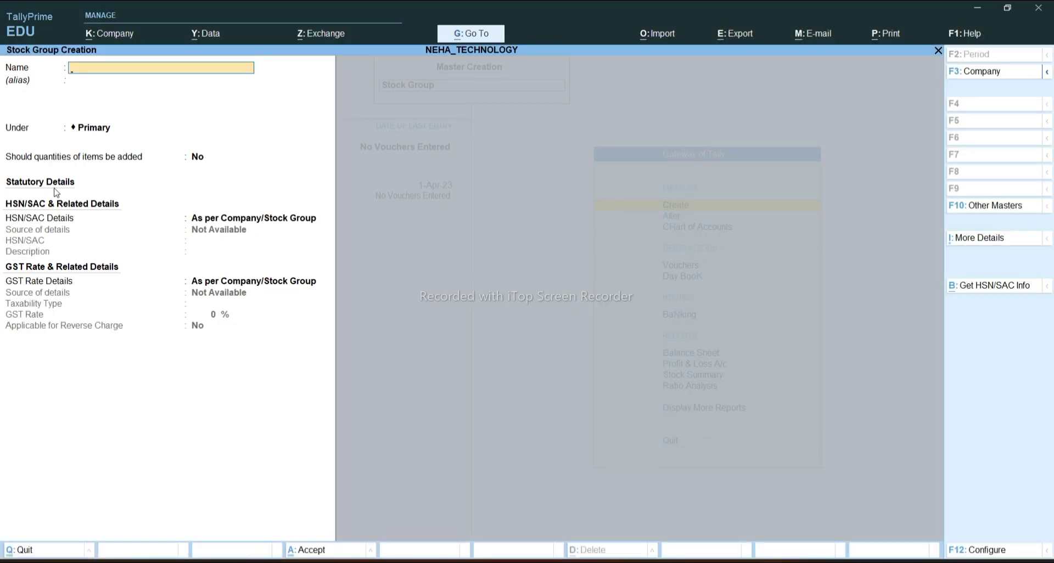
text(EDIG)
key(BackSpace)
key(BackSpace)
text(DIGBLE ITEM)
key(BackSpace)
key(BackSpace)
key(BackSpace)
key(BackSpace)
key(BackSpace)
text(ITEM)
key(Return)
key(Return)
key(Return)
key(Return)
key(Return)
After checking the invoice table, save ELECTRICAL ITEMS and STATIONERY and close stock group creation
mouse_move(708, 559)
click(707, 533)
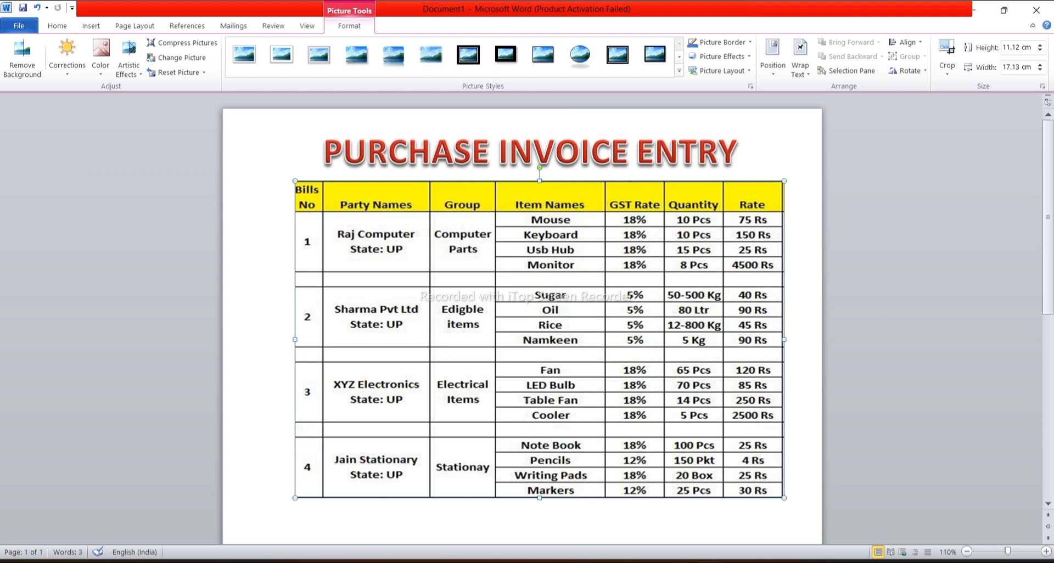
mouse_move(763, 555)
click(761, 508)
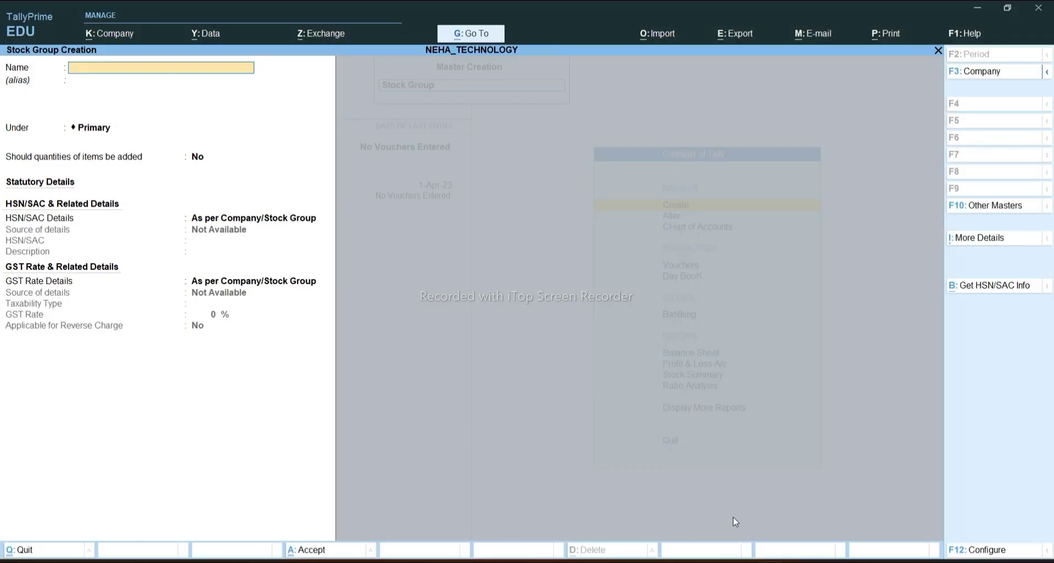
text(ELECTRICAL ITEMS)
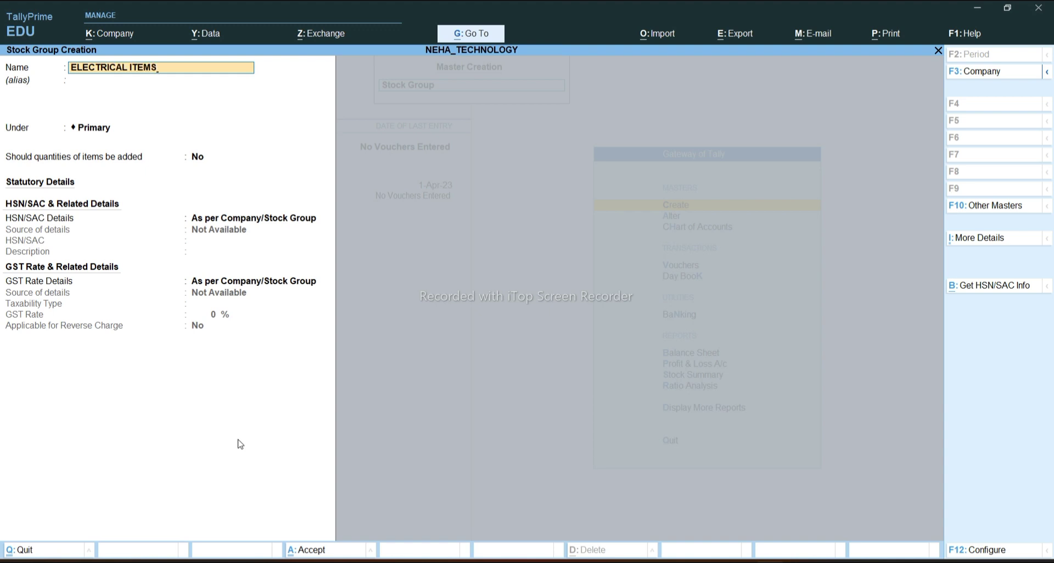
key(Return)
key(Return)
key(Return)
key(Return)
key(Return)
key(Return)
key(Return)
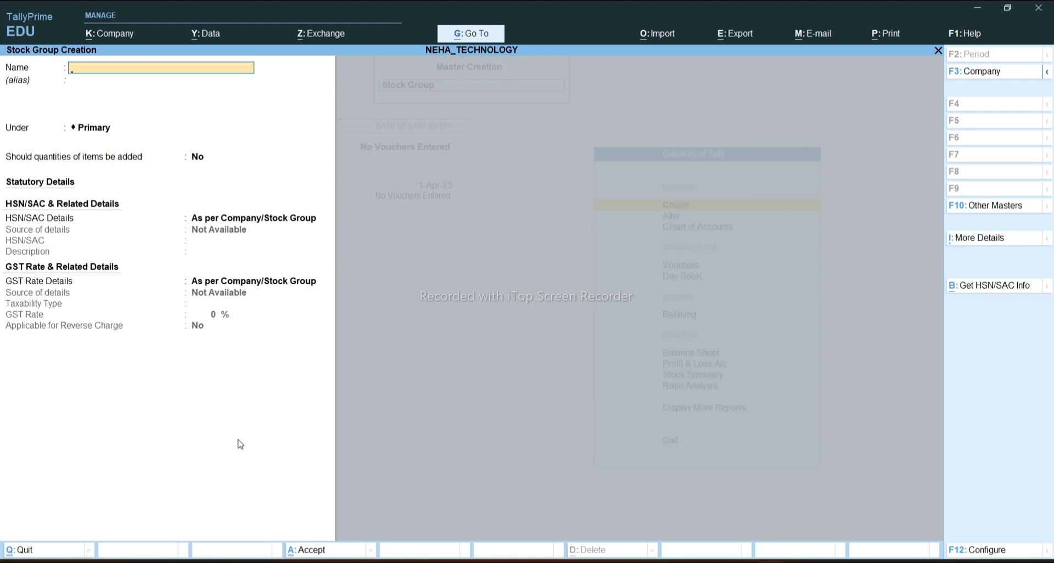
text(STATIONERY)
key(Return)
key(Return)
key(Return)
key(Return)
key(Return)
key(Return)
key(Escape)
key(Return)
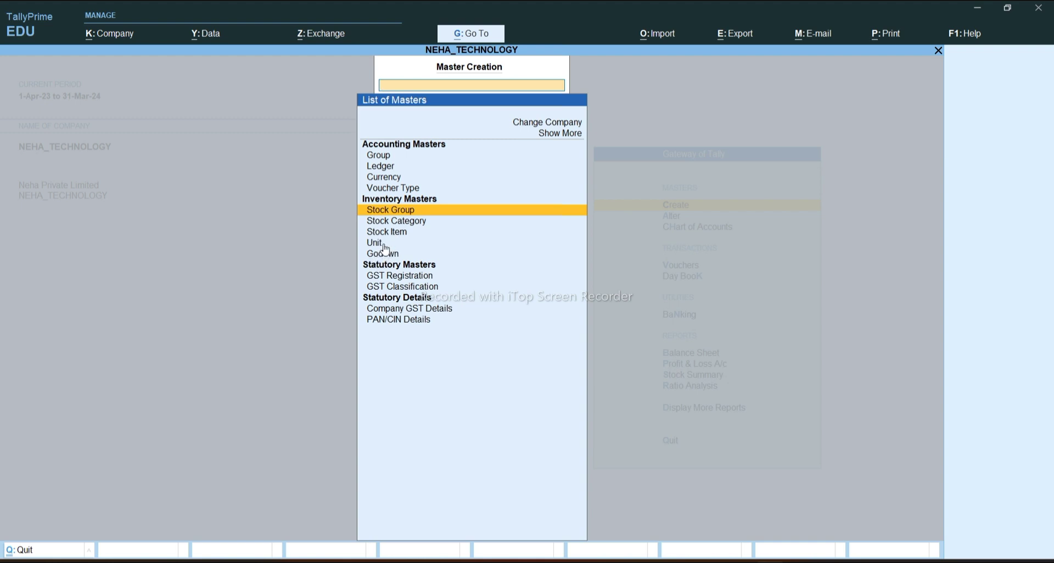
Create unit PCS, formal name PIECES, with UQC PCS-PIECES and 0 decimals
key(Down)
key(Down)
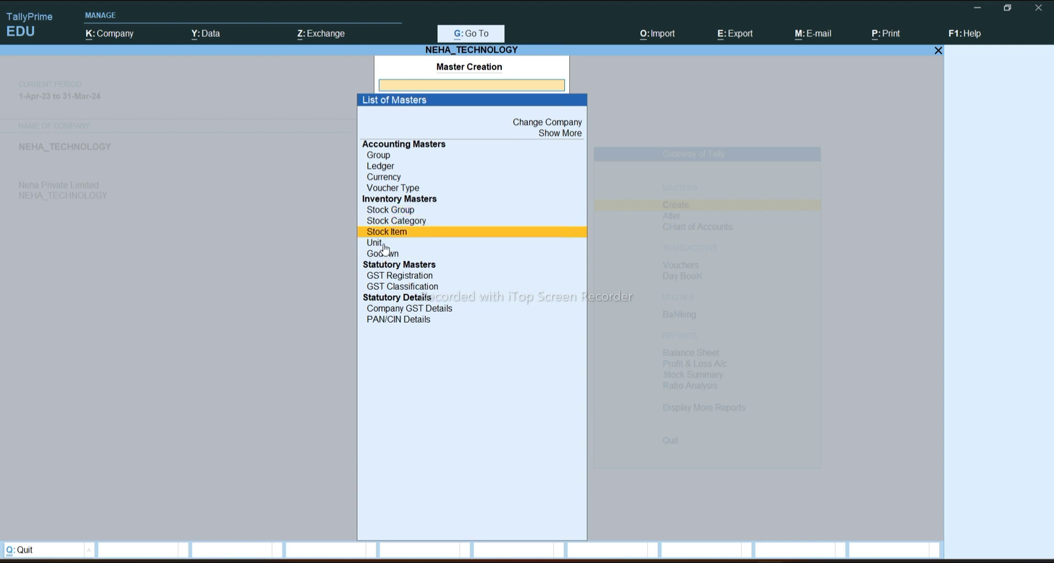
key(Return)
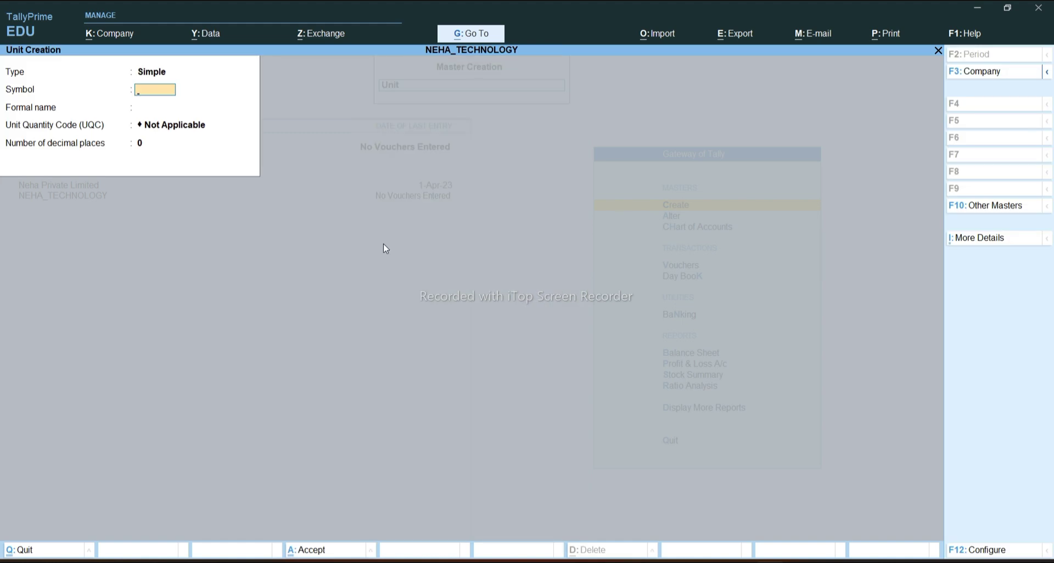
text(PCS)
key(Return)
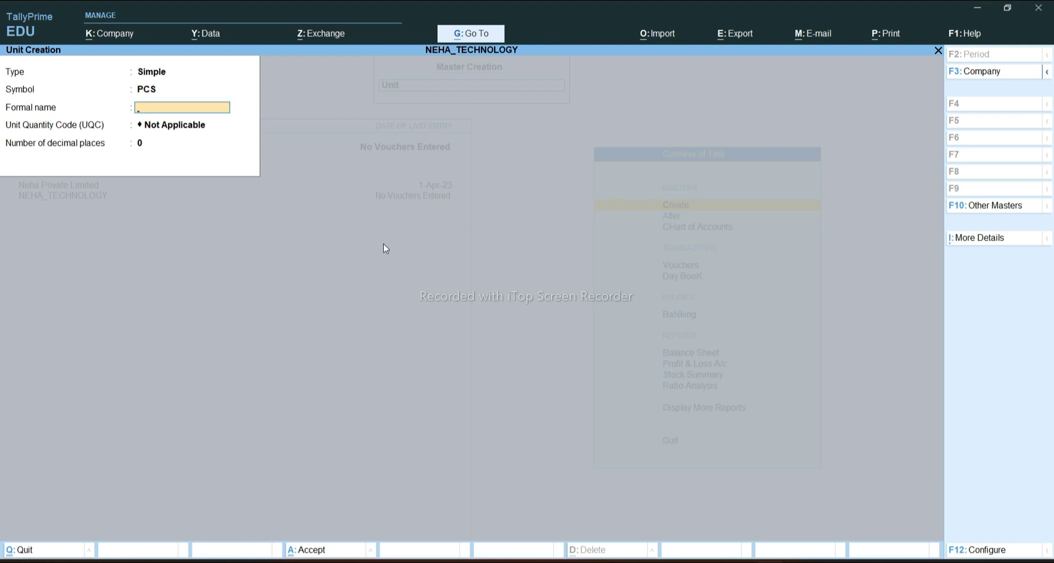
text(PIECES)
key(Return)
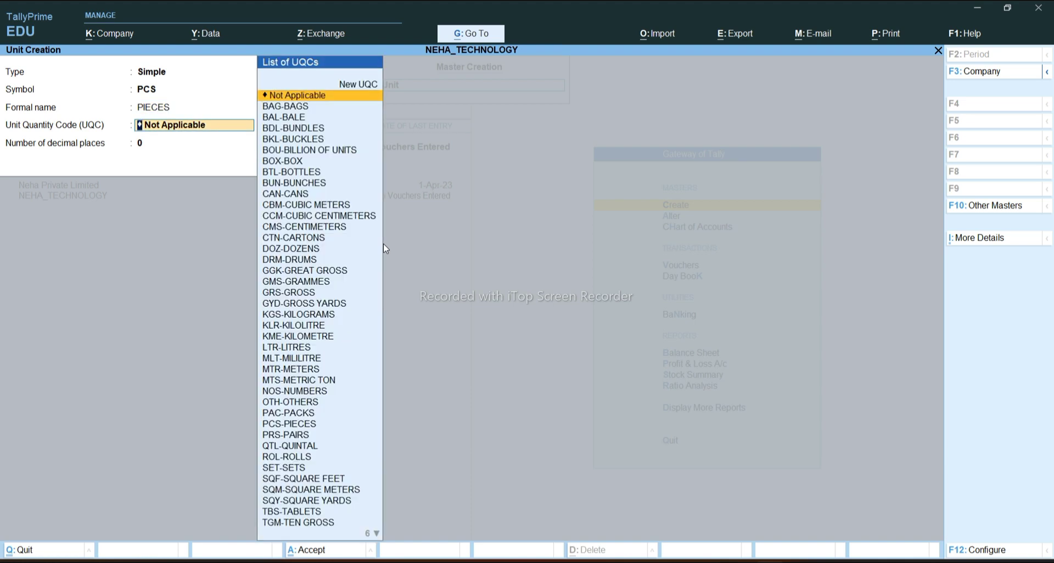
text(PC)
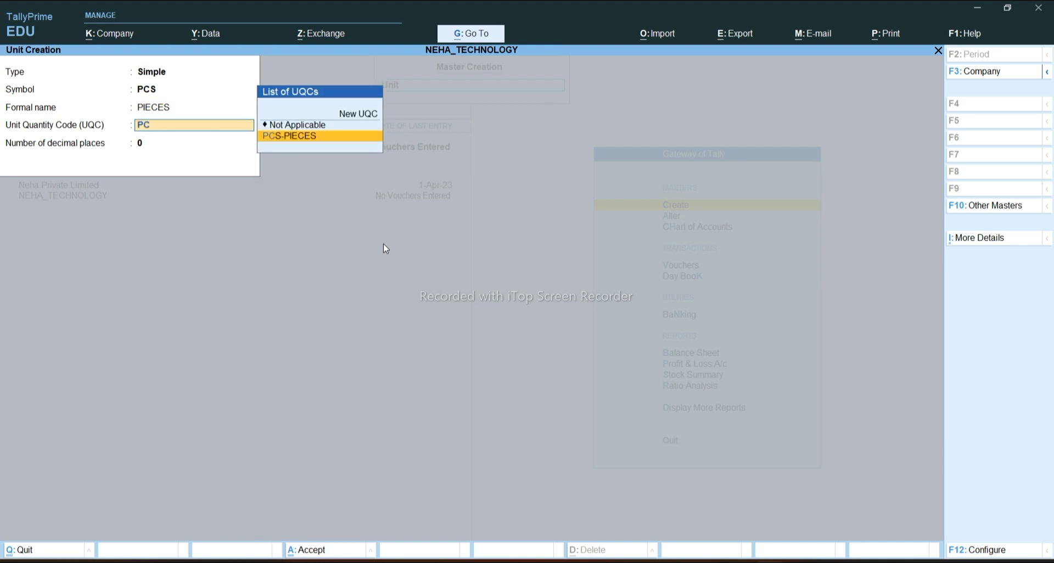
click(349, 142)
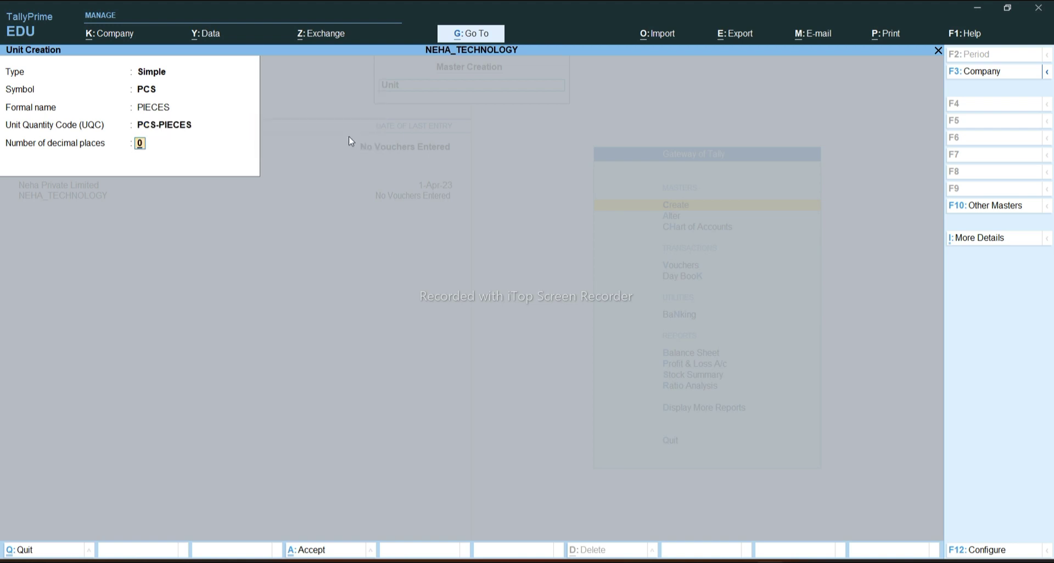
key(Return)
key(Return)
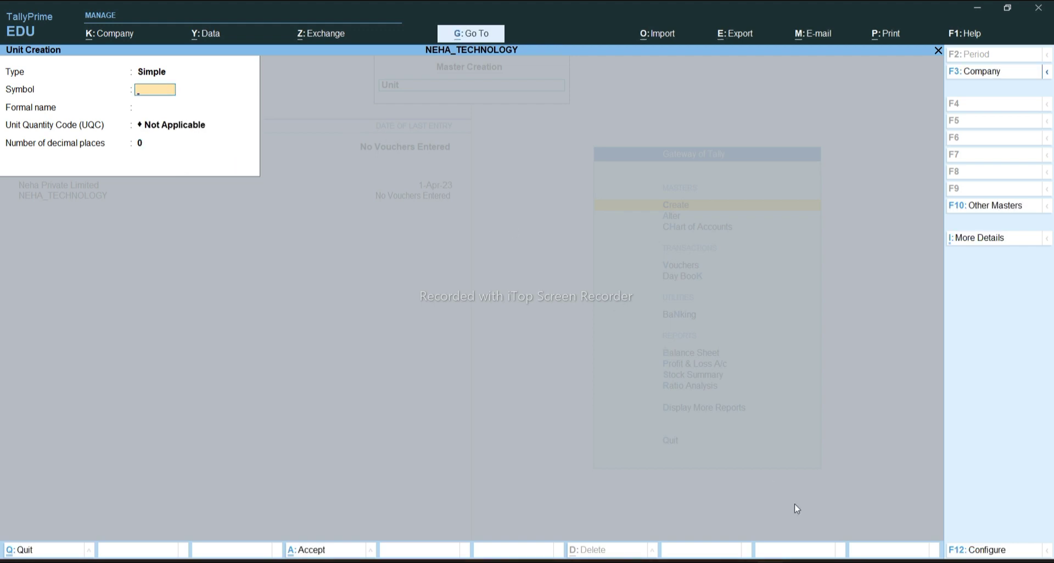
Check the Word purchase invoice table, then return to TallyPrime's Unit Creation form
mouse_move(708, 559)
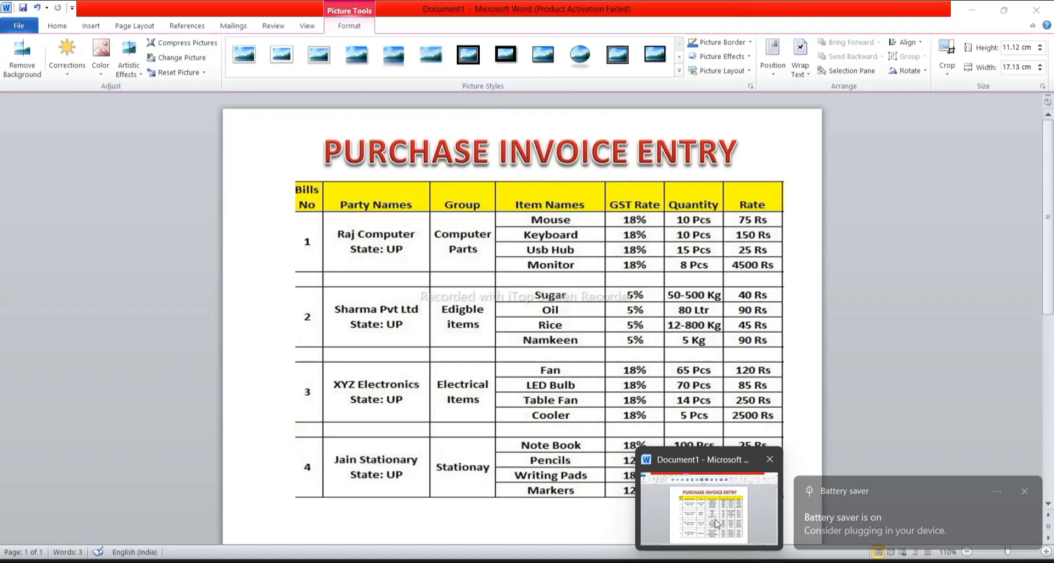
click(709, 508)
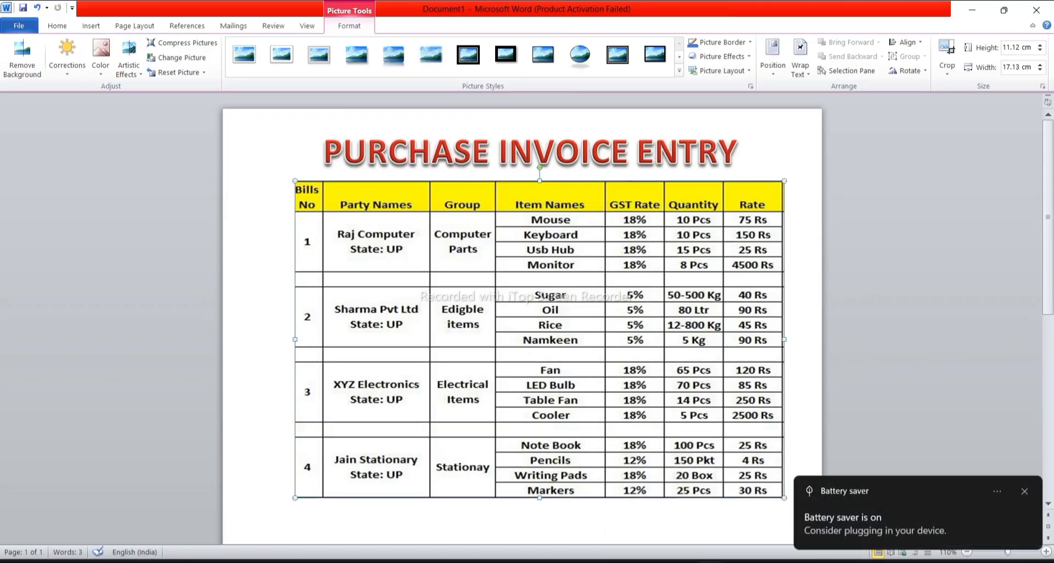
mouse_move(768, 559)
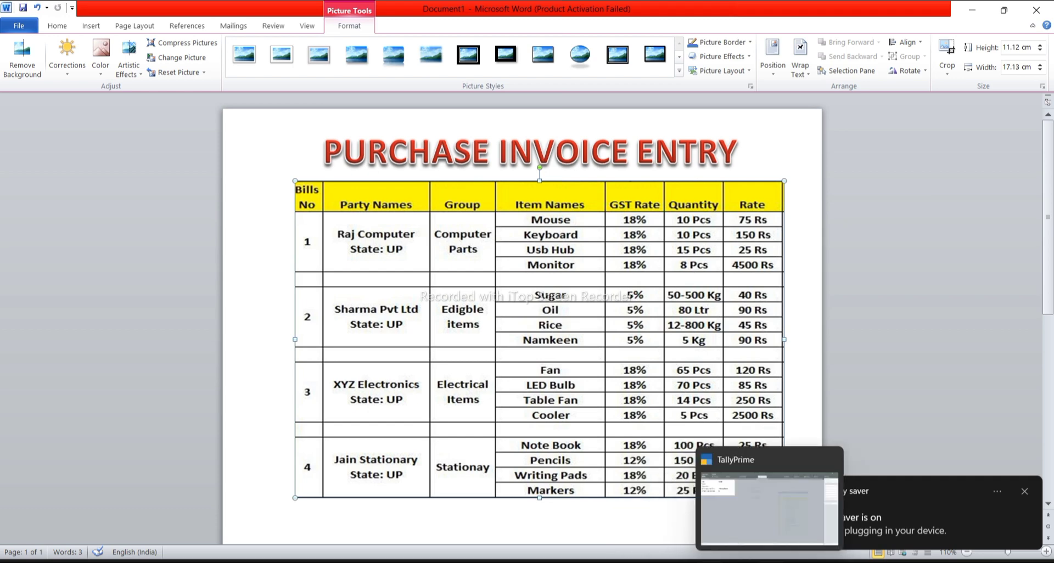
click(767, 533)
Create unit KG, formal name KILOGRAM, UQC KGS-KILOGRAMS, 0 decimal places
text(KG)
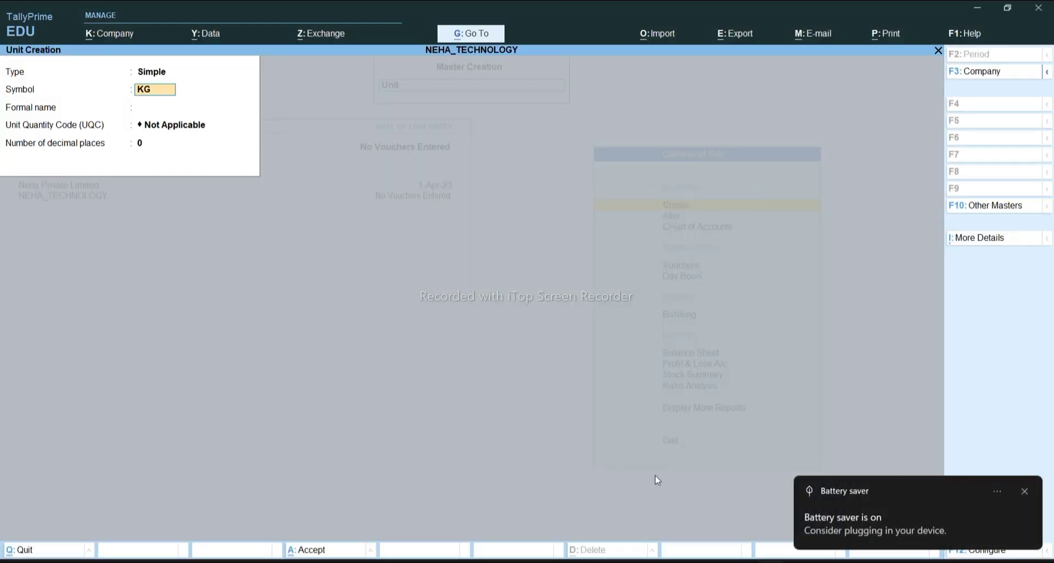
key(Return)
text(KI)
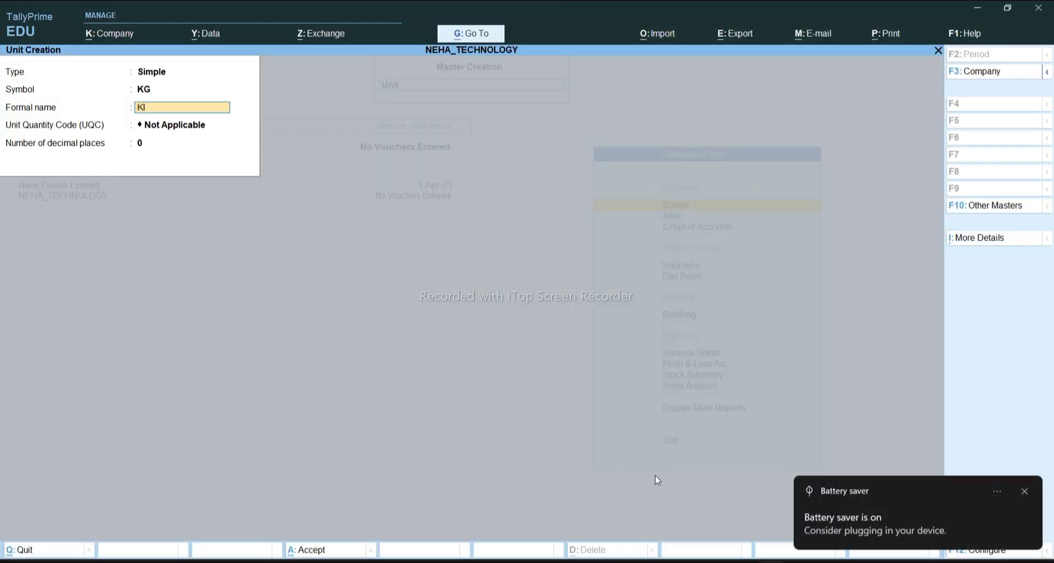
text(LOGRAM)
key(Return)
text(KG)
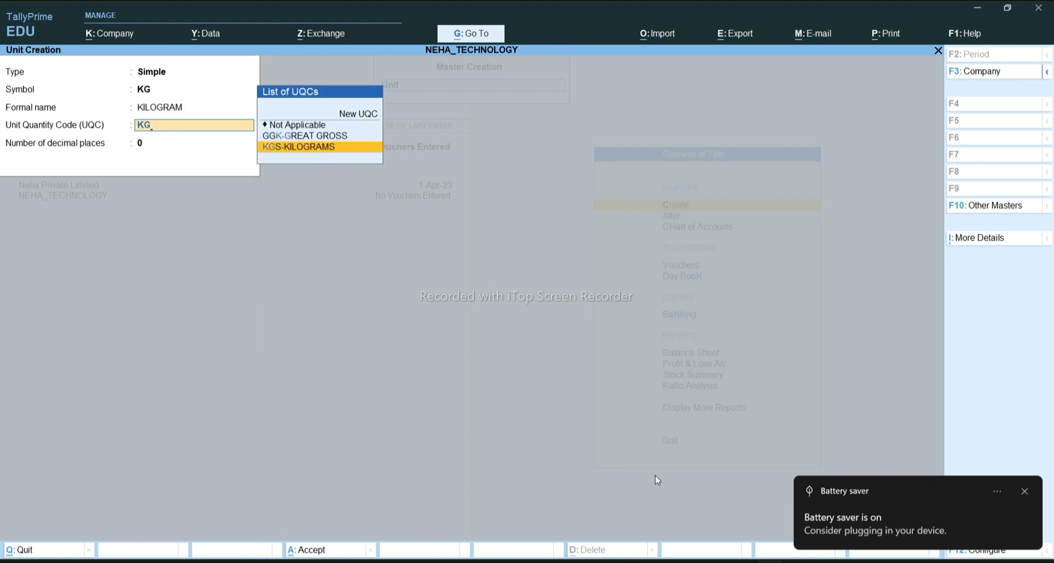
key(Return)
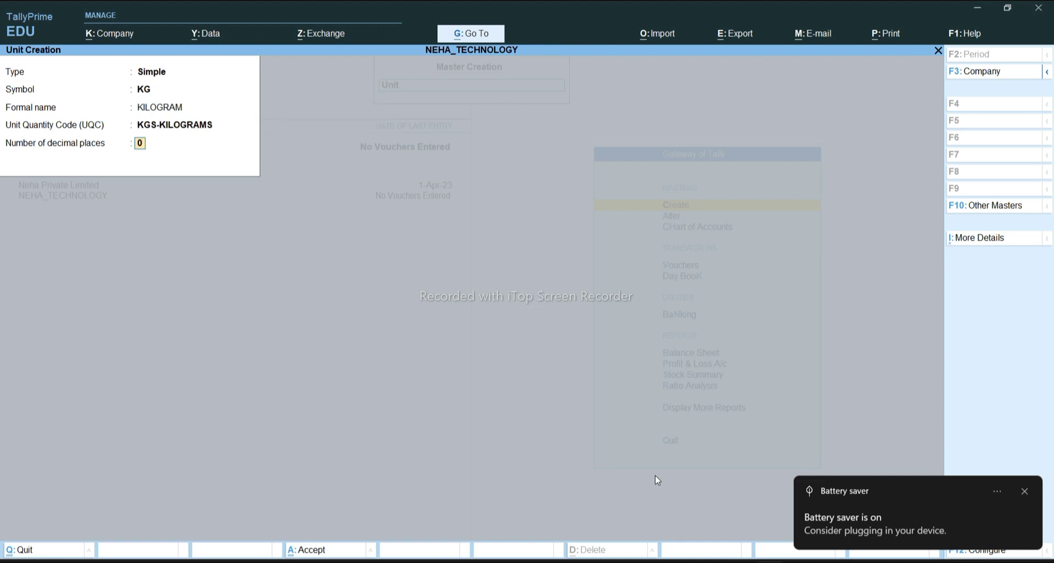
key(Return)
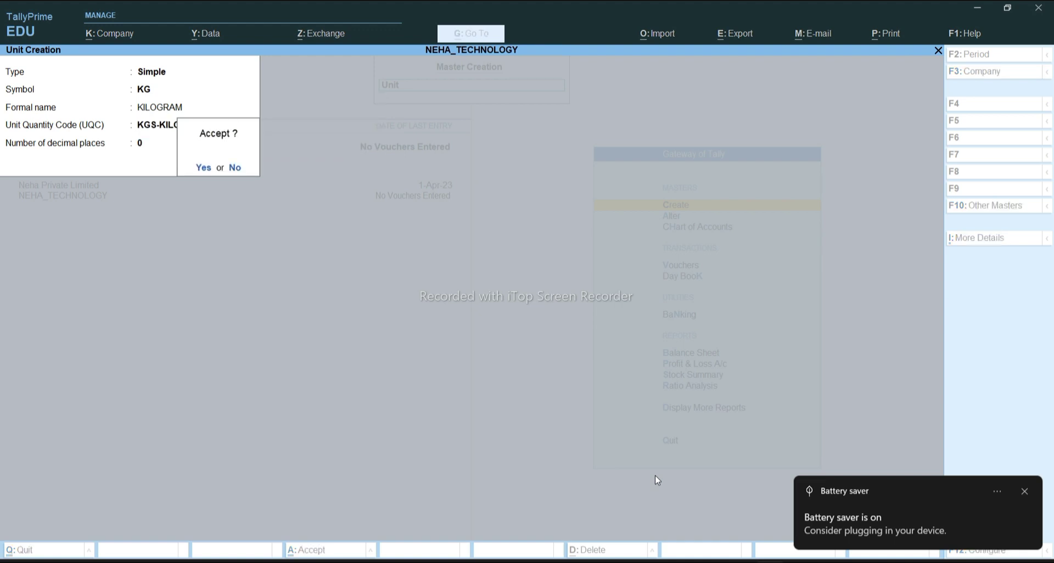
key(Return)
Enter unit LTR, formal name LITRE, UQC LTR-LITRES, then switch to the Word invoice
text(LTR)
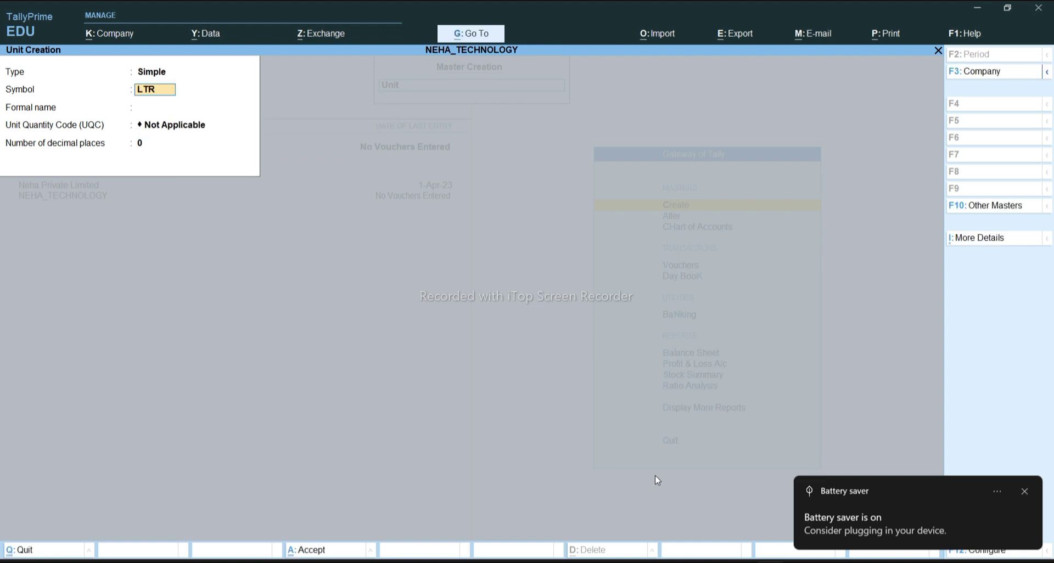
key(Return)
text(LlTRE)
key(Return)
text(LT)
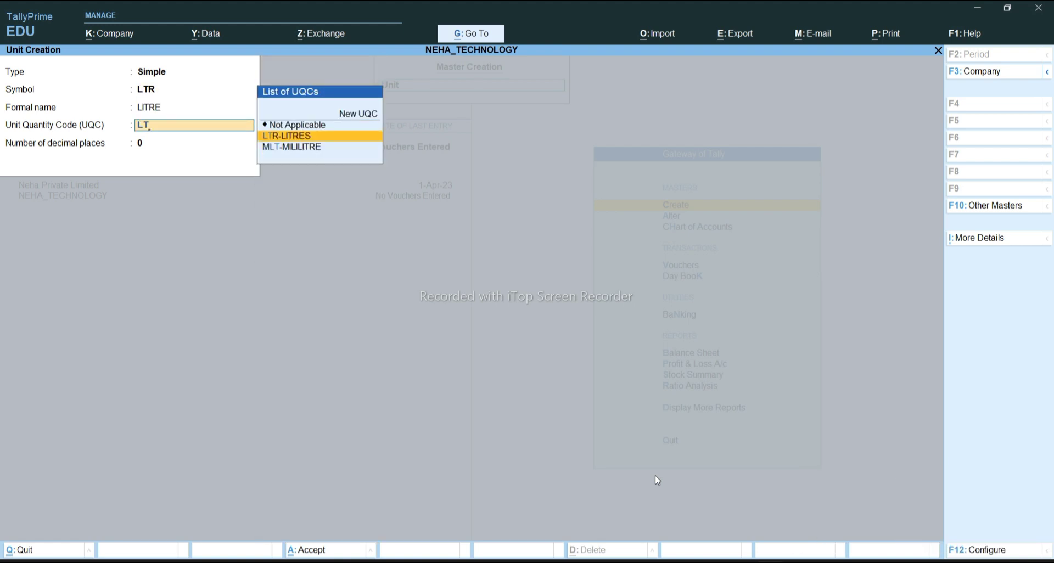
key(Return)
key(Return)
key(Return)
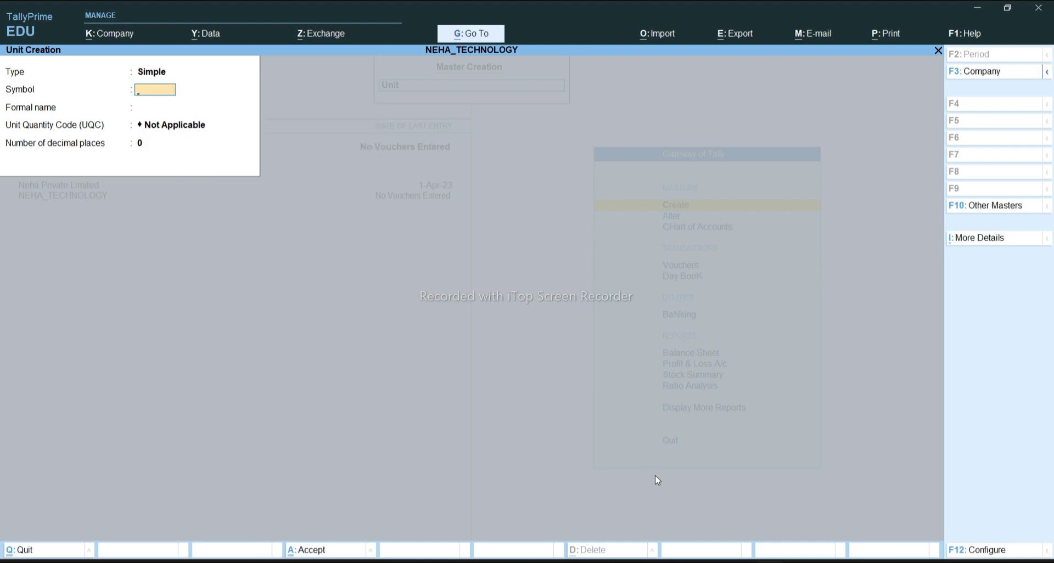
mouse_move(710, 559)
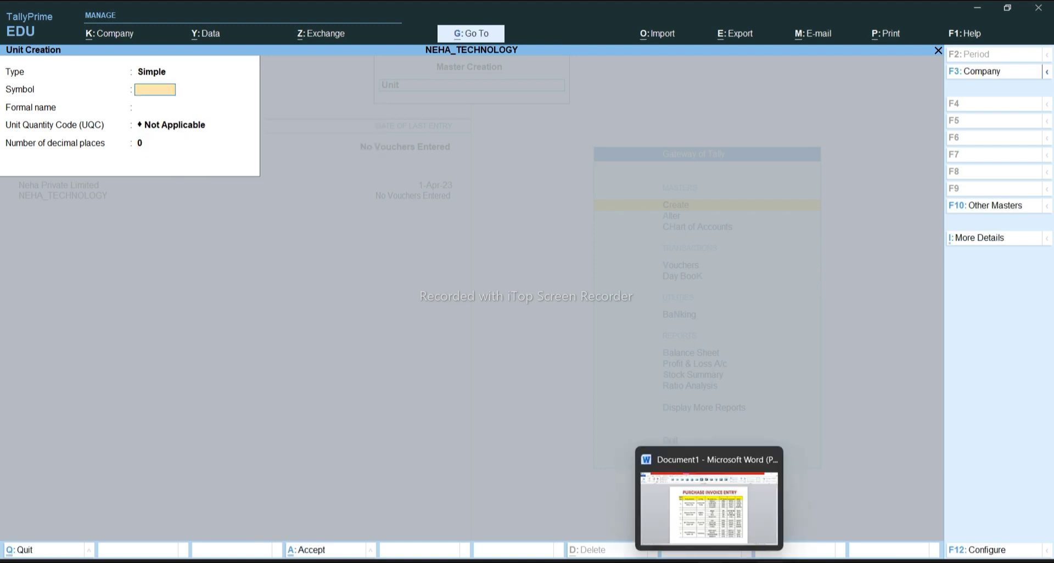
click(709, 535)
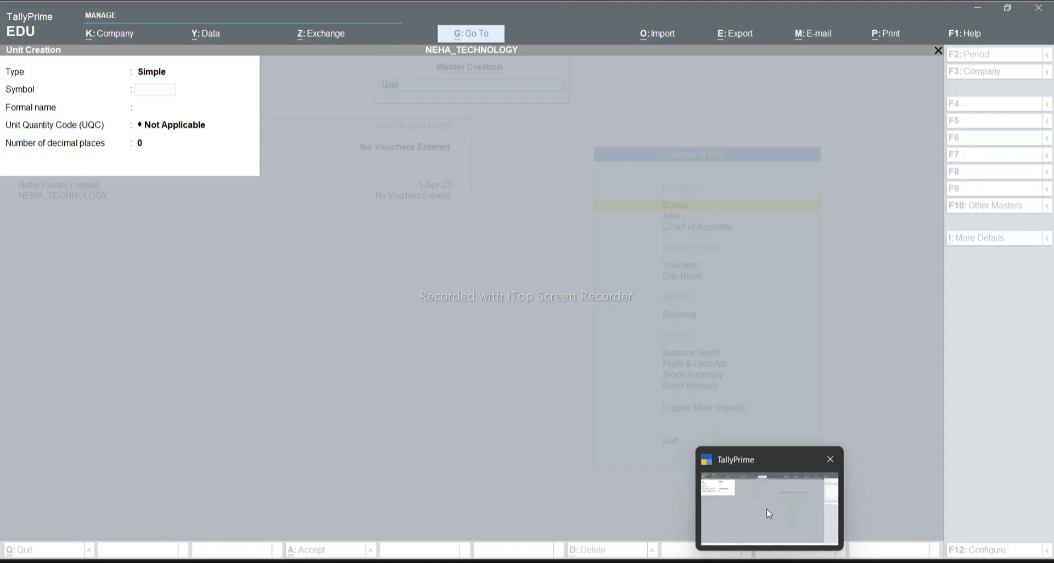
Save unit PKT with formal name PACKET and UQC Not Applicable
click(767, 511)
text(PKT)
key(Return)
text(PACKET)
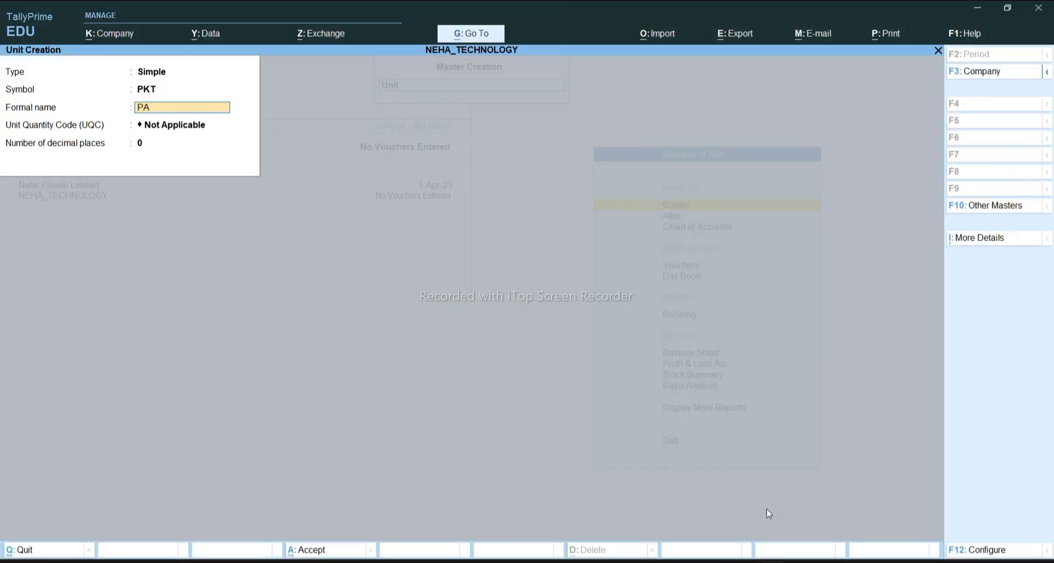
key(Return)
text(P)
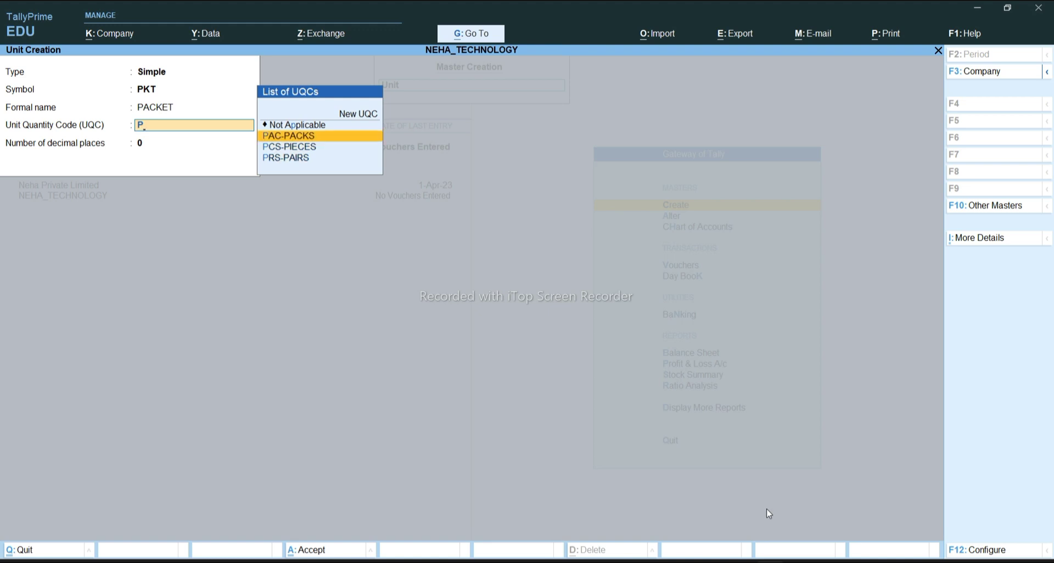
key(Up)
key(Return)
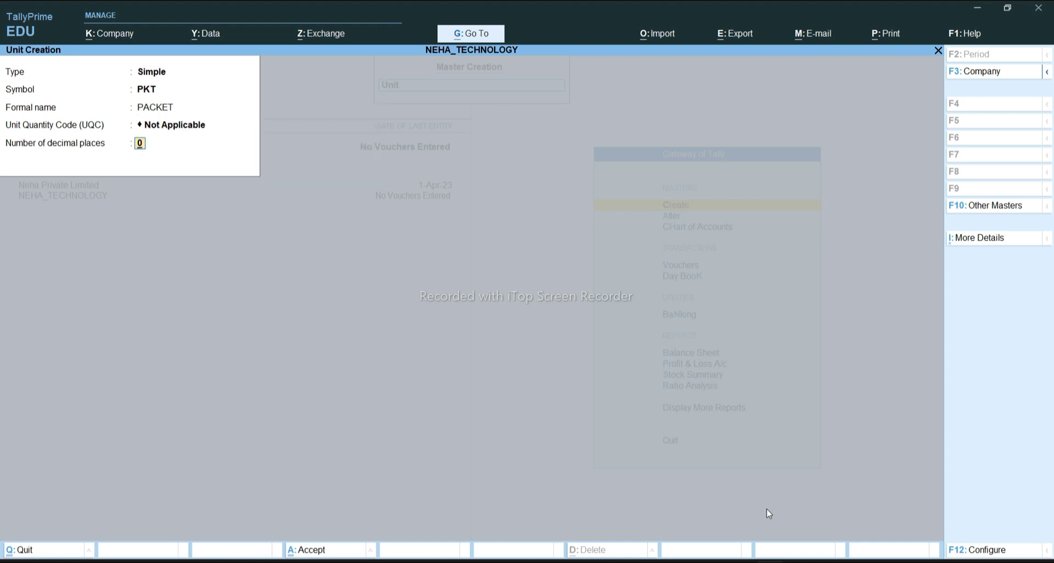
key(Return)
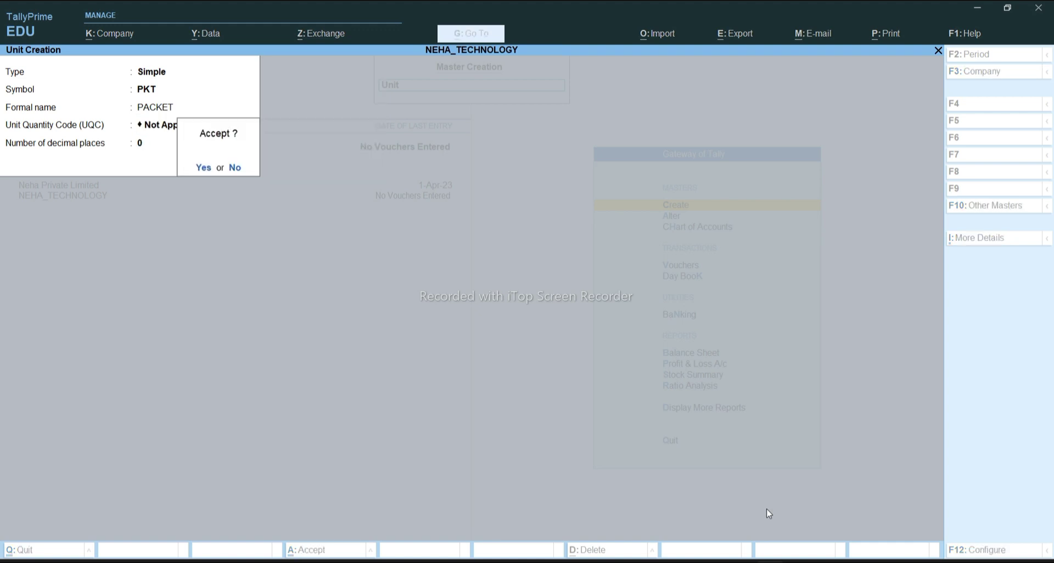
key(Return)
Save unit BOX with formal name BOXES and UQC BOX-BOX, then quit unit creation
text(BOX)
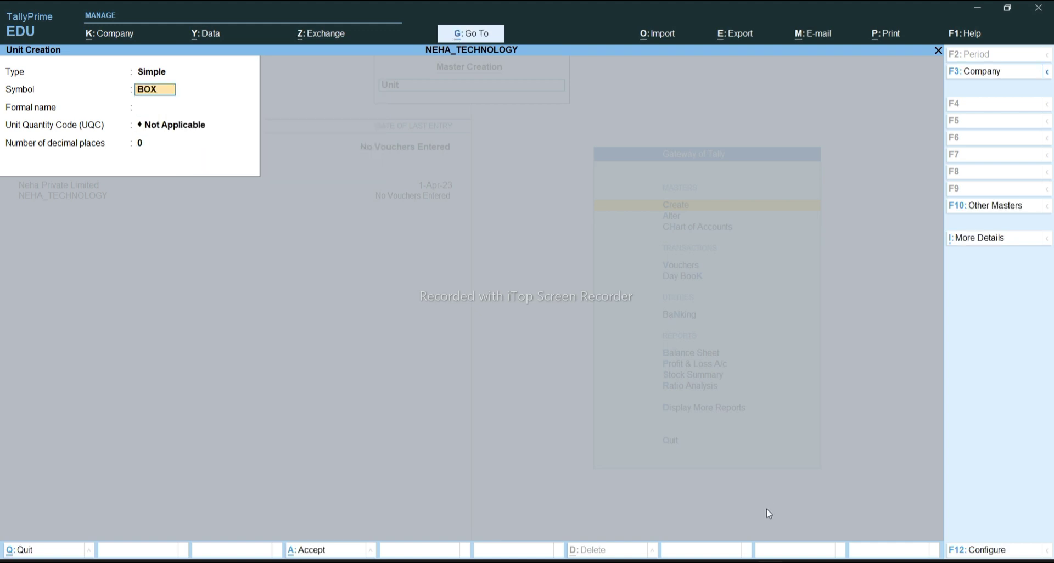
key(Return)
text(NOXE)
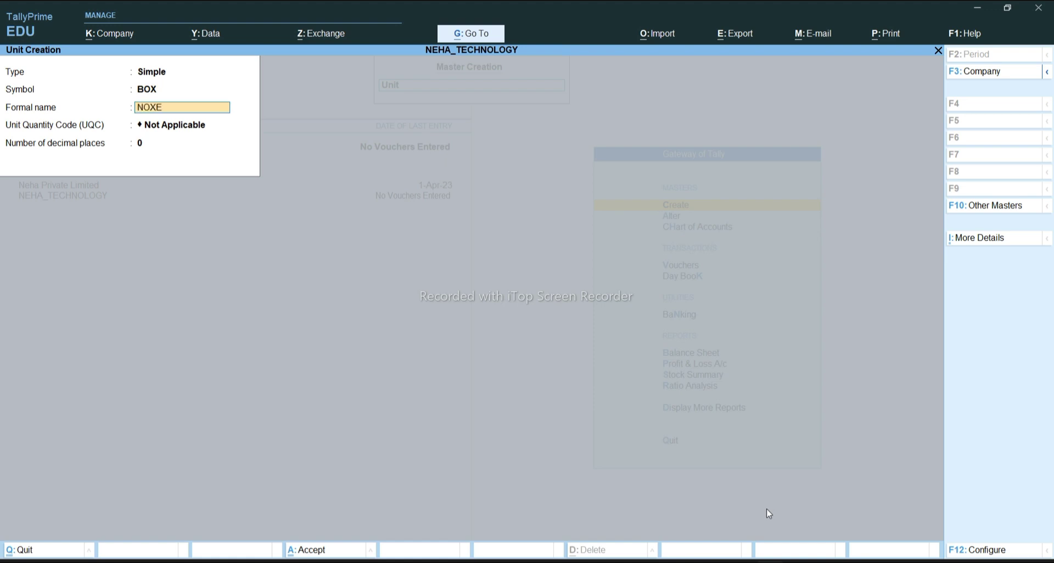
key(BackSpace)
key(BackSpace)
key(BackSpace)
key(BackSpace)
text(BOXES)
key(Return)
text(B)
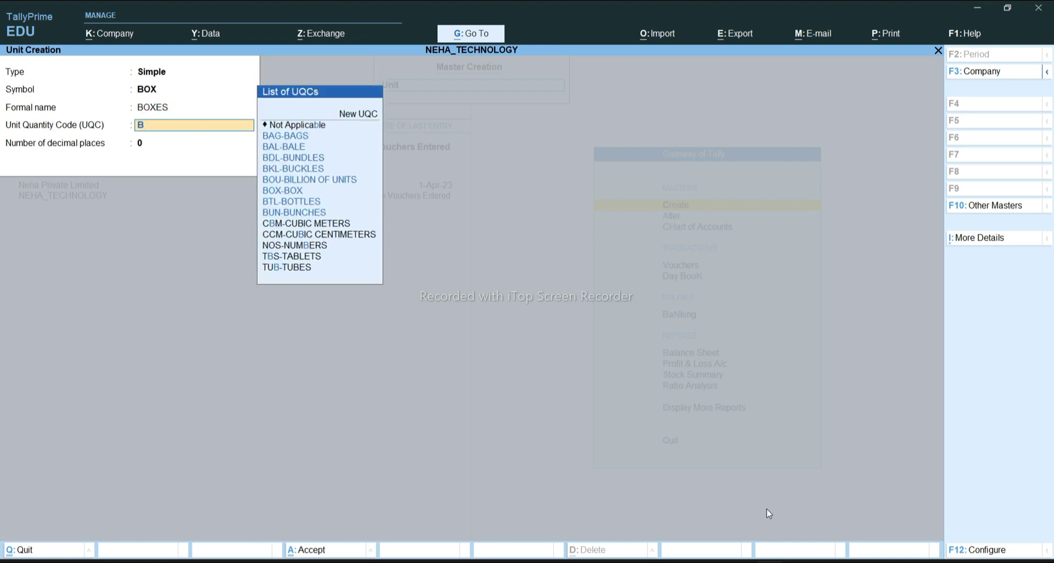
key(Down)
key(Down)
key(Down)
key(Down)
key(Down)
key(Down)
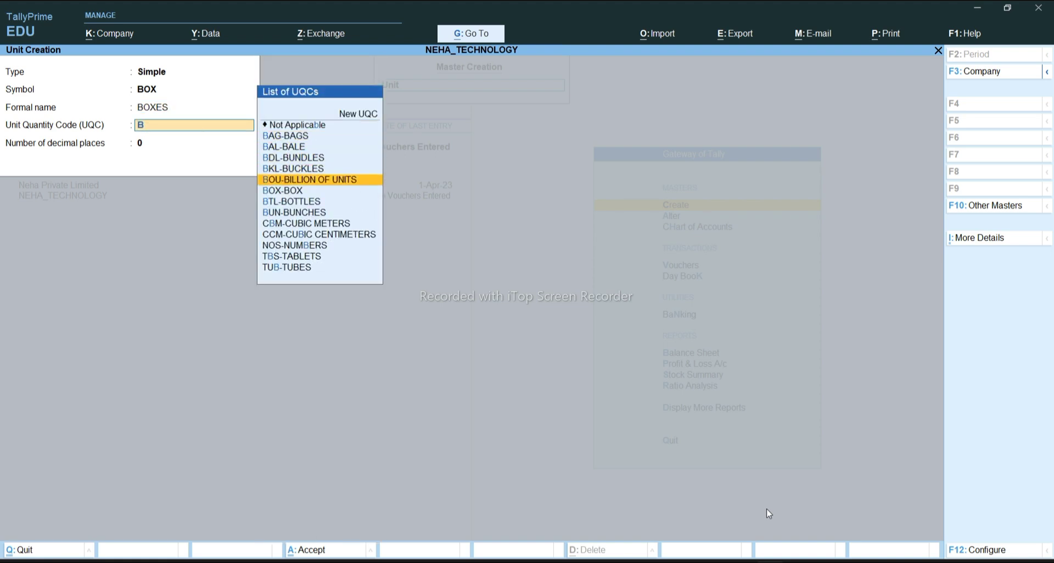
key(Return)
key(Return)
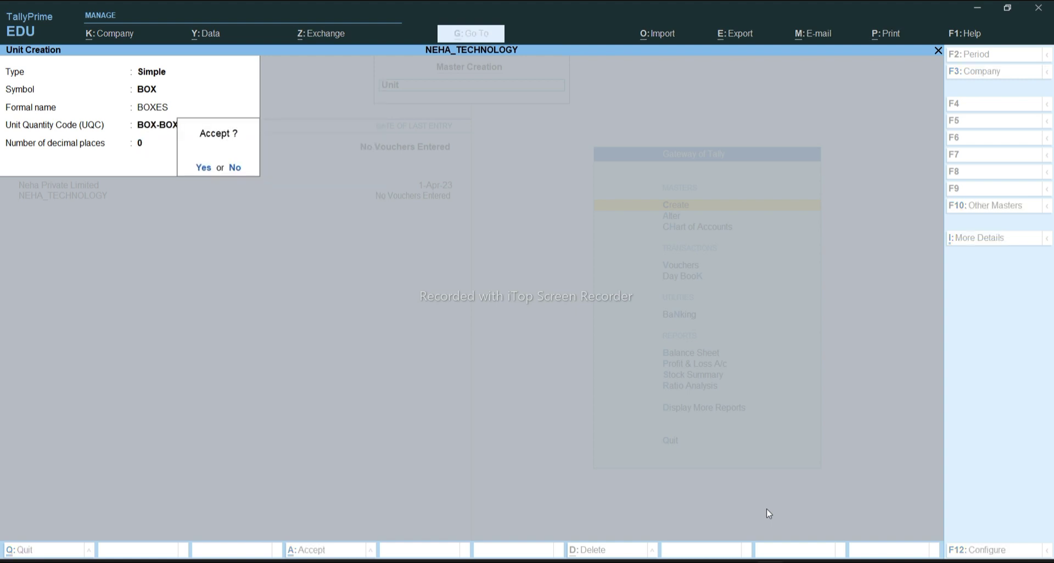
key(Return)
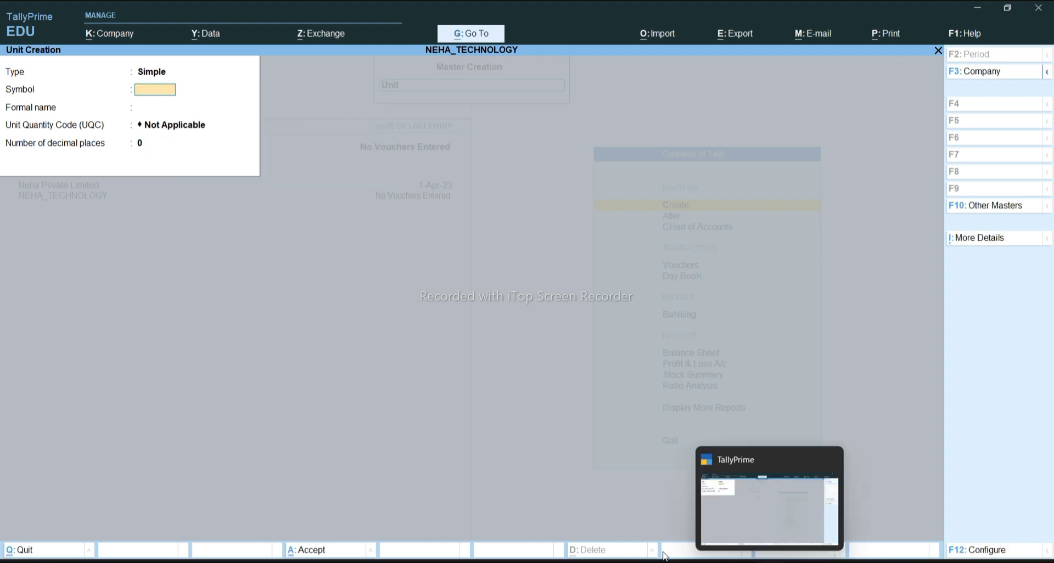
key(Escape)
key(Return)
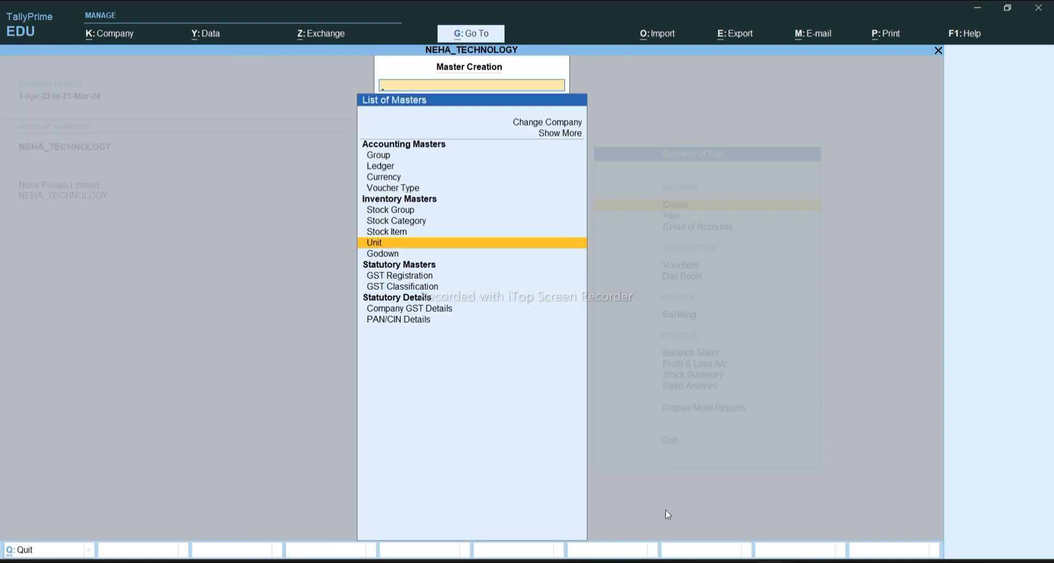
Open Stock Item Creation, checking the items on the Word invoice first
key(Up)
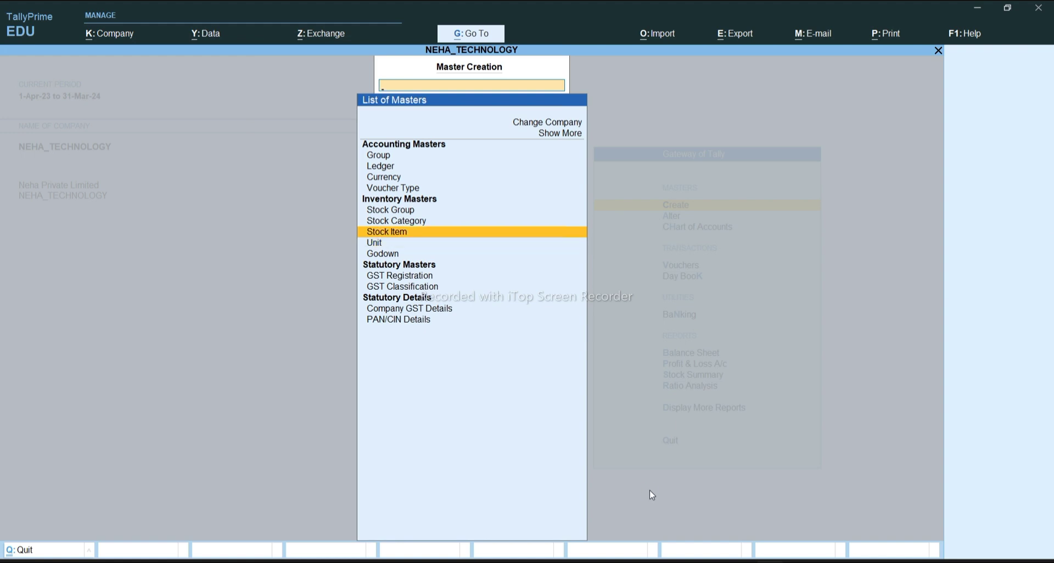
key(Return)
mouse_move(712, 560)
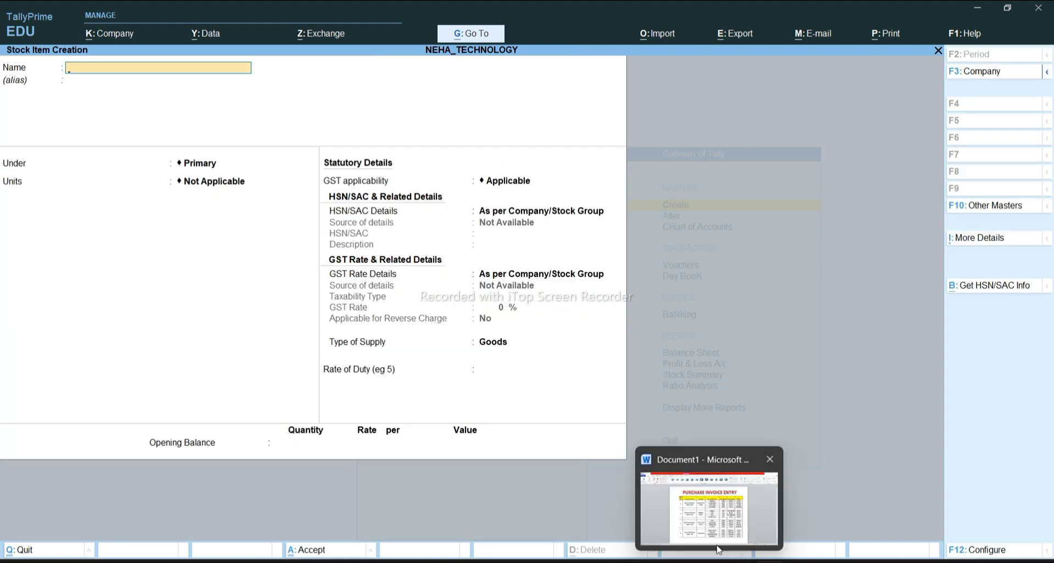
click(714, 516)
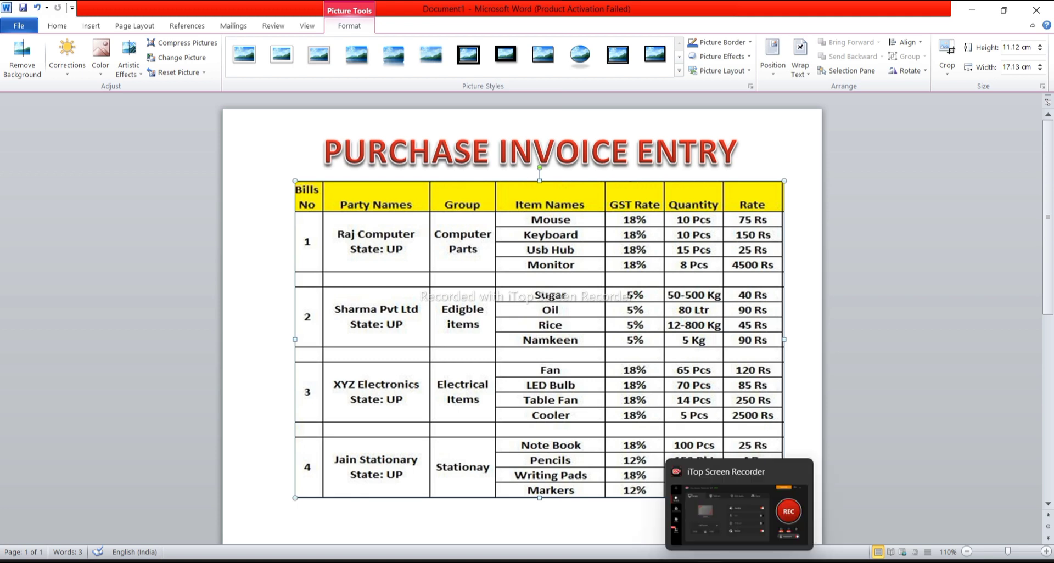
mouse_move(771, 559)
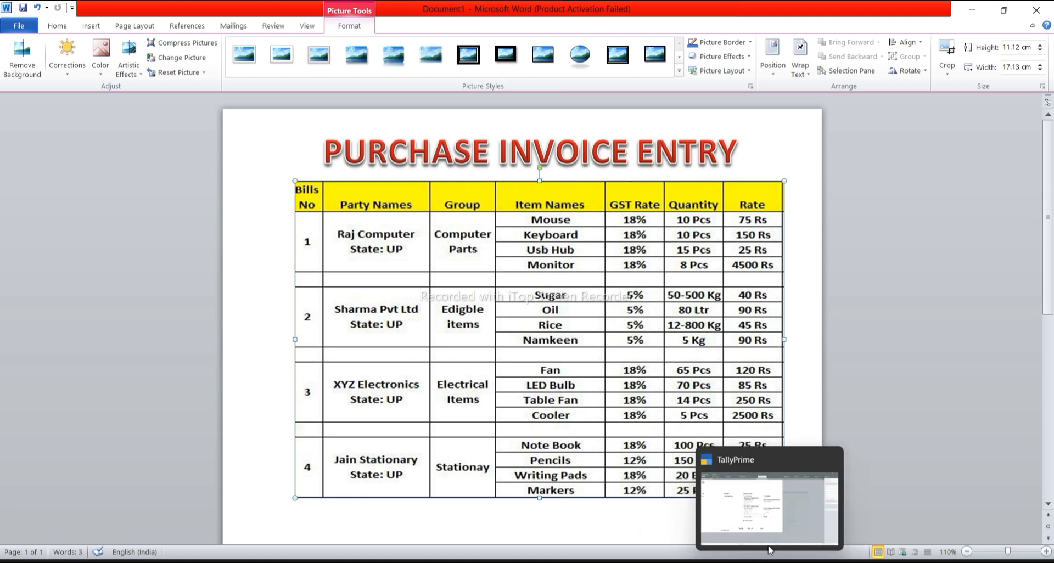
click(768, 497)
Save stock item MOUSE under COMPUTER PARTS in PCS, then enter the name KEYBOARD
text(MOUSE)
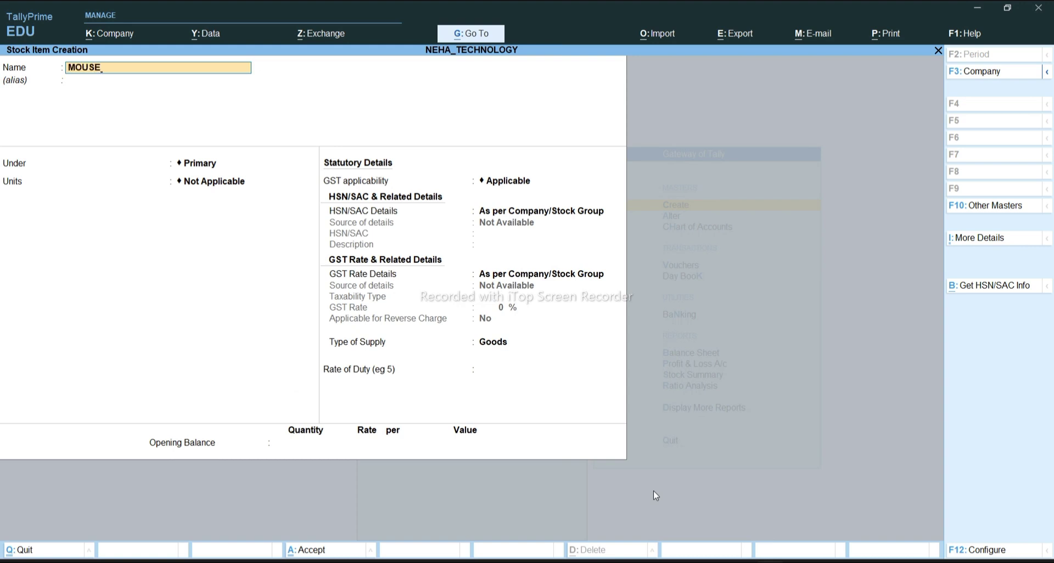
key(Return)
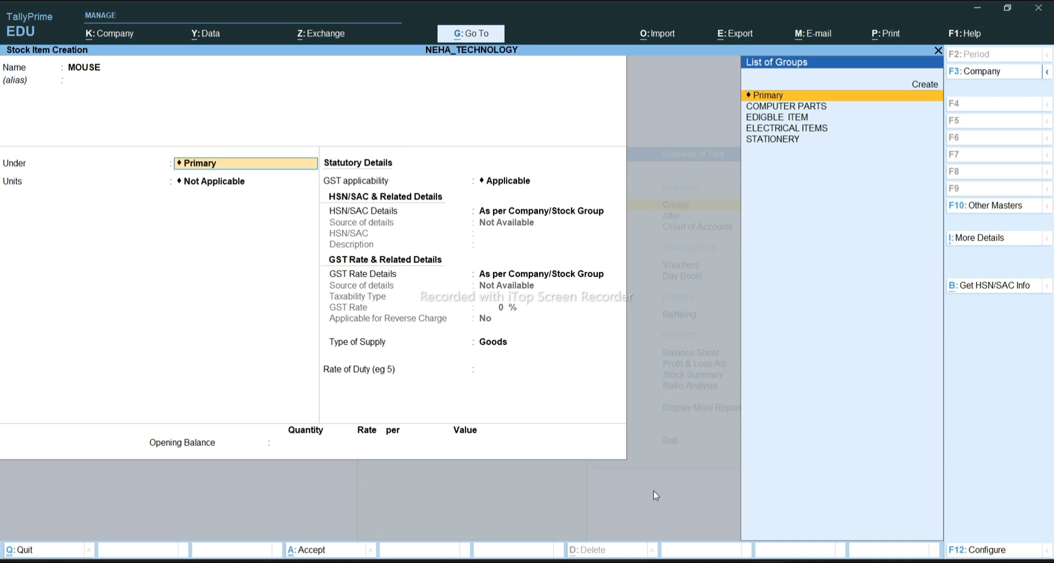
key(Down)
key(Down)
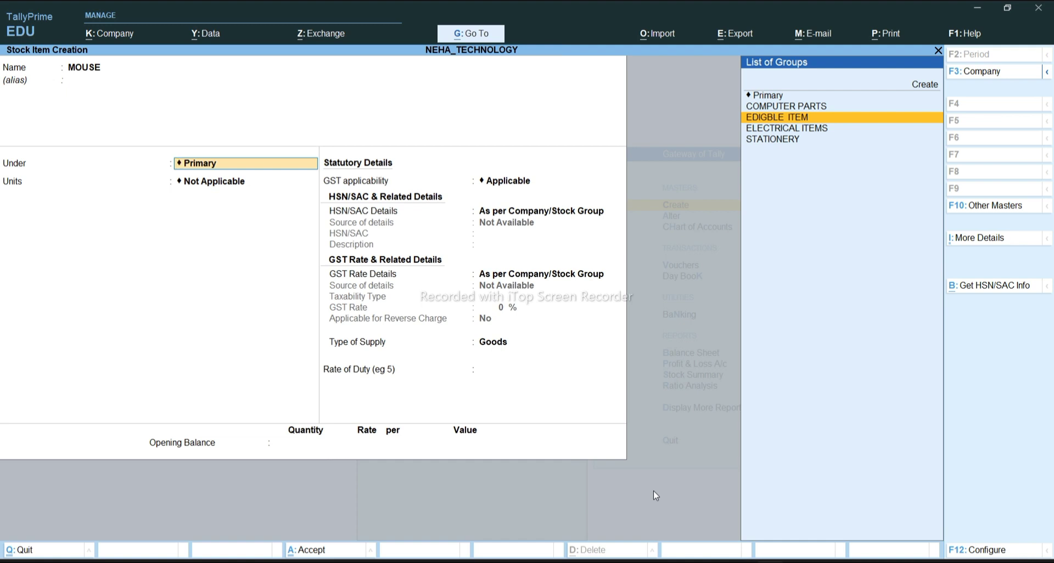
key(Down)
key(Down)
key(Up)
key(Up)
key(Up)
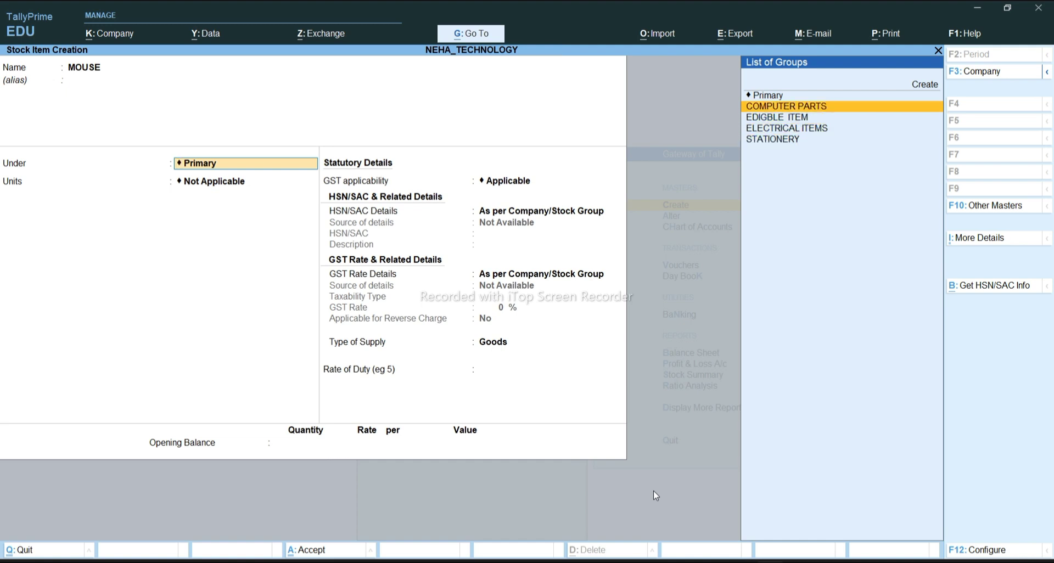
key(Return)
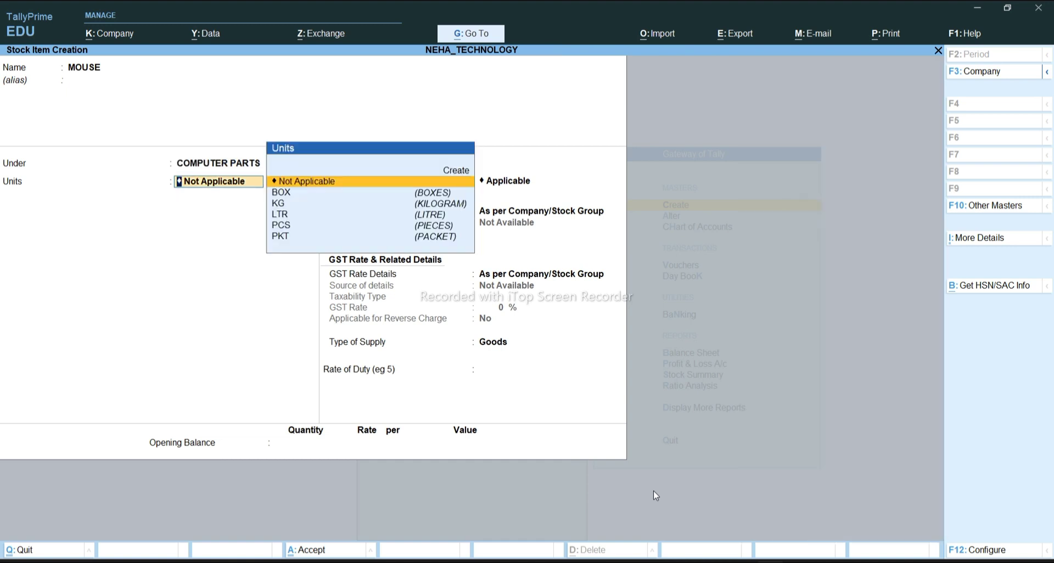
key(Down)
key(Down)
key(Down)
key(Down)
key(Down)
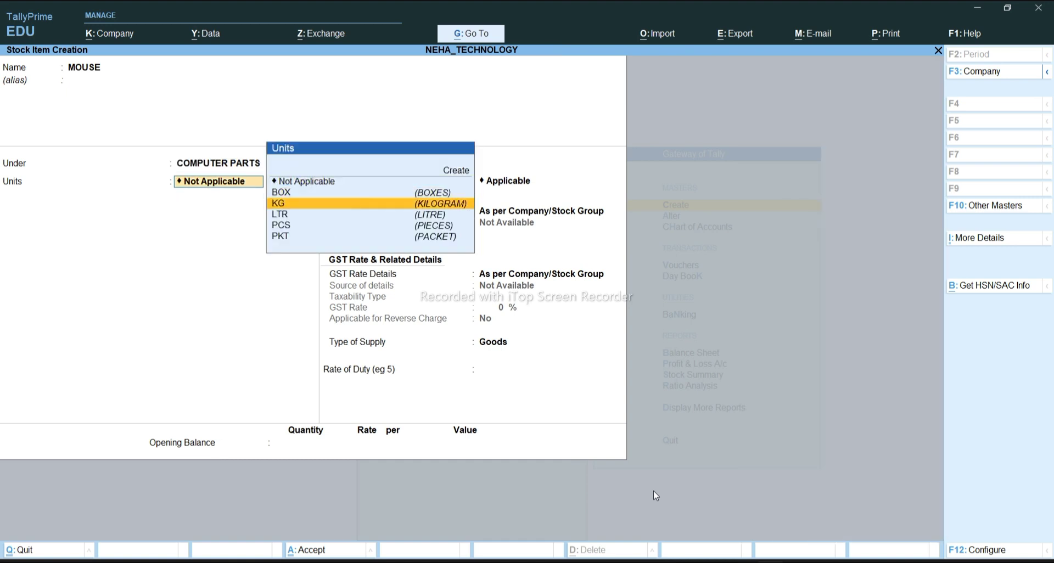
key(Up)
key(Up)
key(Down)
key(Return)
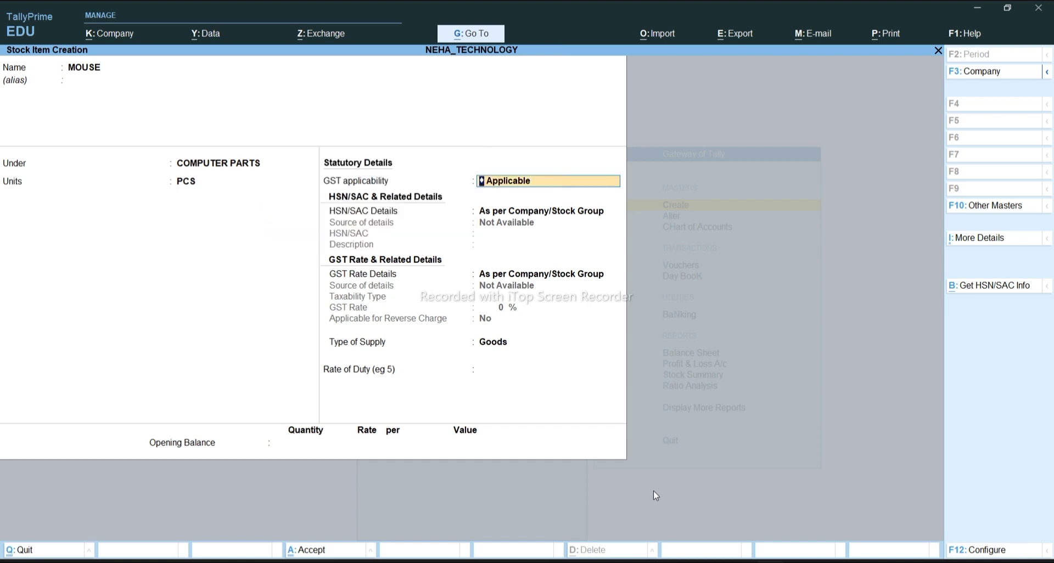
key(Return)
key(Return)
key(Return)
key(Return)
key(Return)
key(Return)
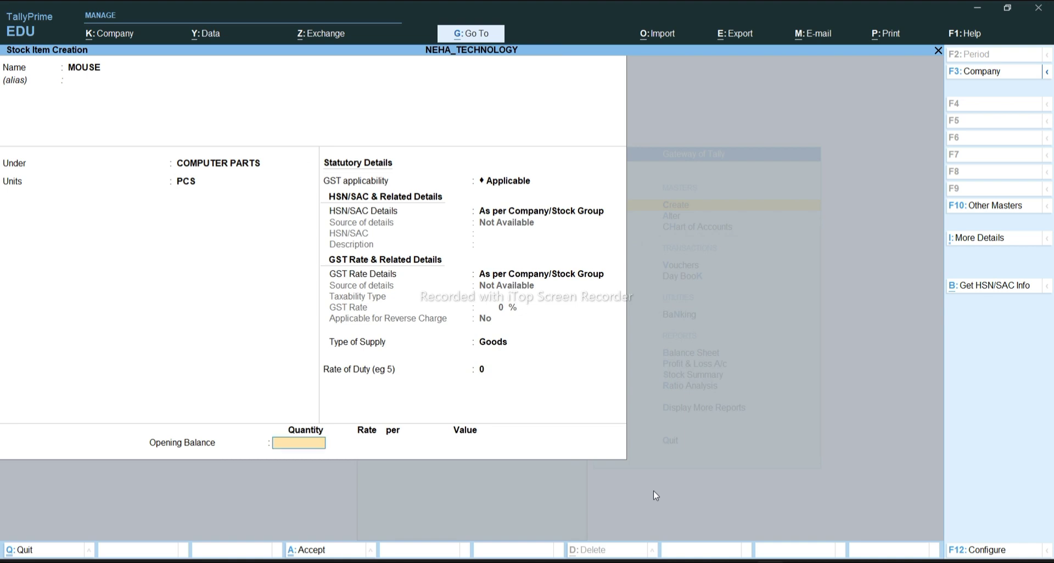
key(Return)
text(KEYBOARD)
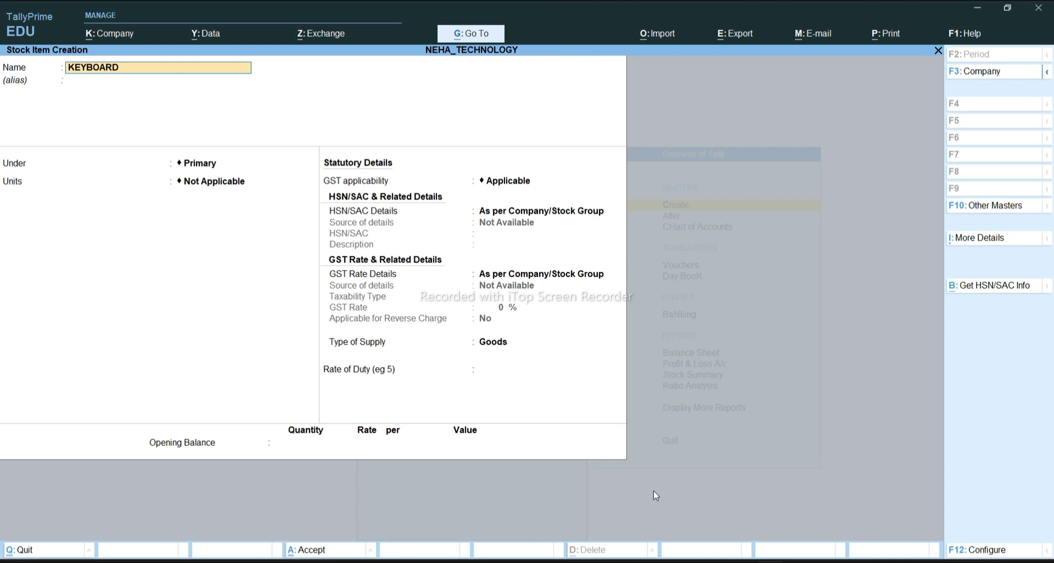
Save KEYBOARD under COMPUTER PARTS in PCS and enter the next name, USB
key(Return)
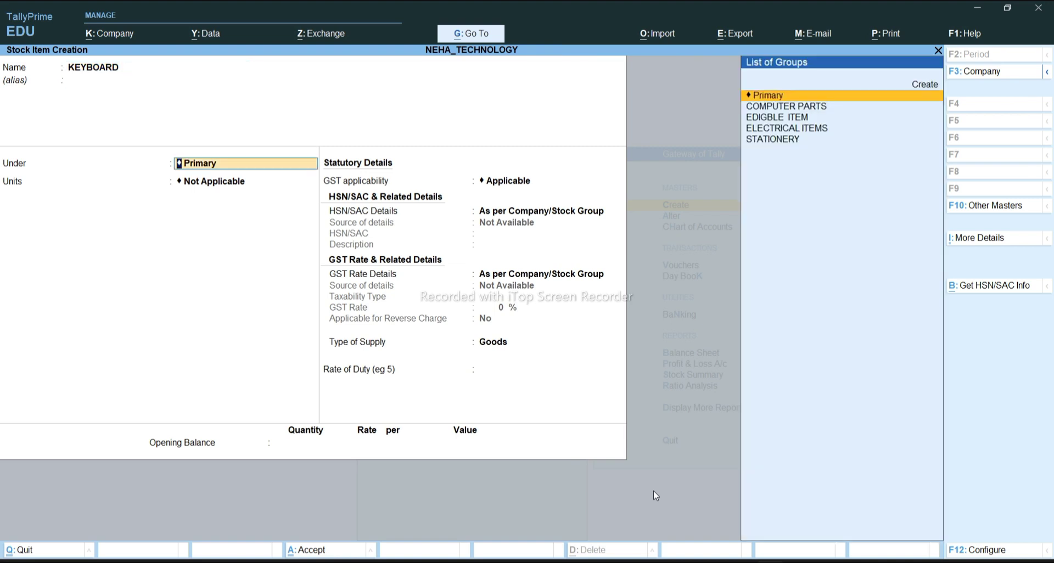
key(Down)
key(Return)
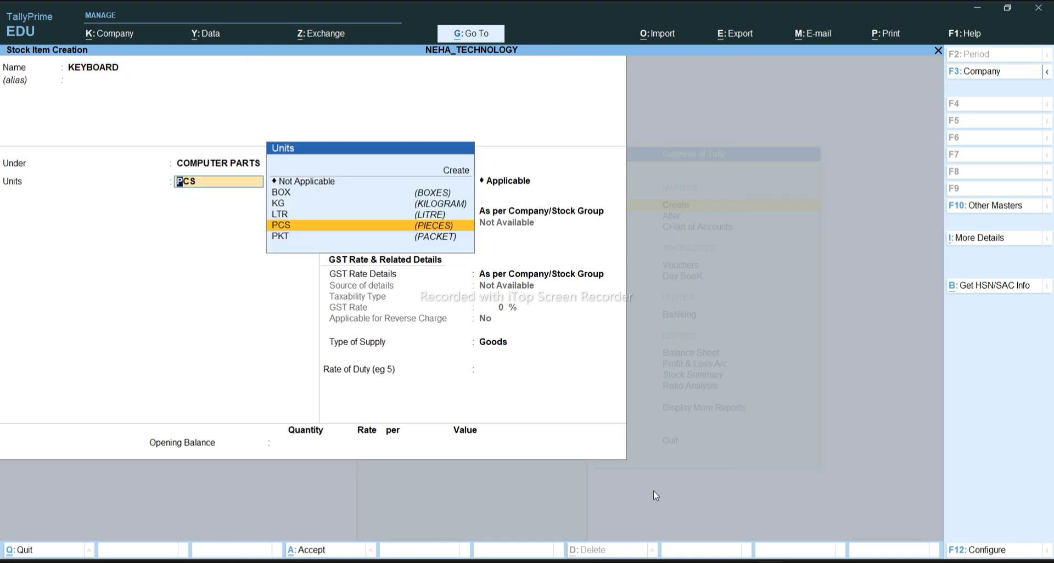
key(Return)
key(Return)
key(Return)
key(Return)
key(Return)
key(Return)
key(Return)
key(Return)
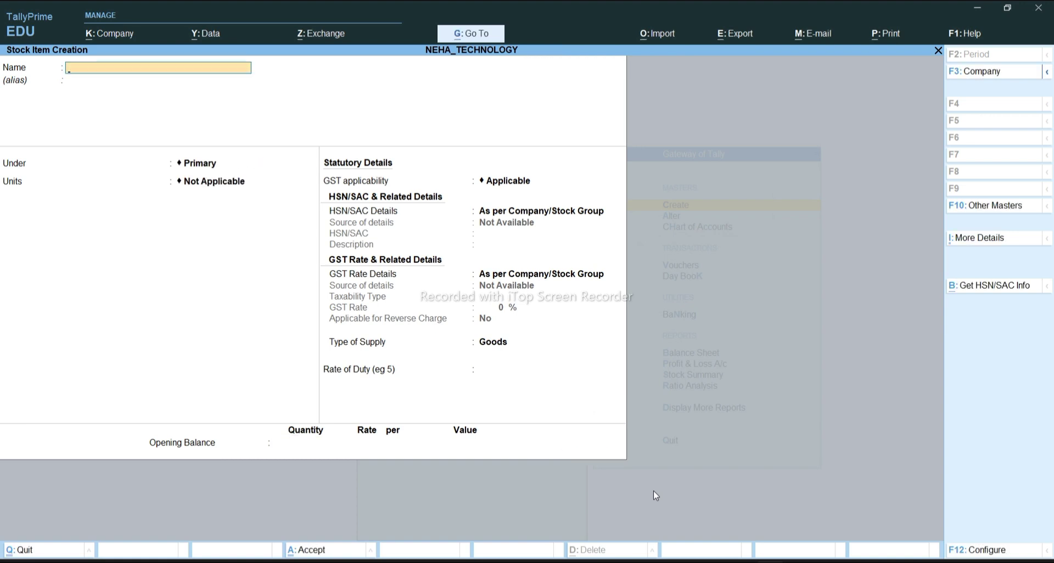
text(USB)
key(Return)
key(Return)
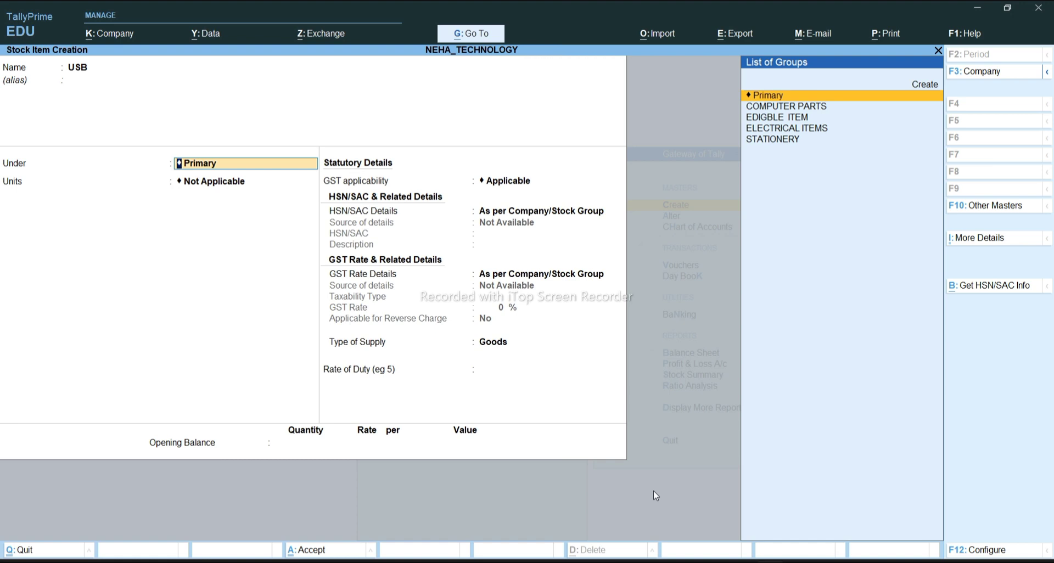
Save stock item USB under COMPUTER PARTS in PCS
key(Down)
key(Return)
key(Down)
key(Down)
key(Down)
key(Down)
key(Return)
key(Return)
key(Return)
key(Return)
key(Return)
key(Return)
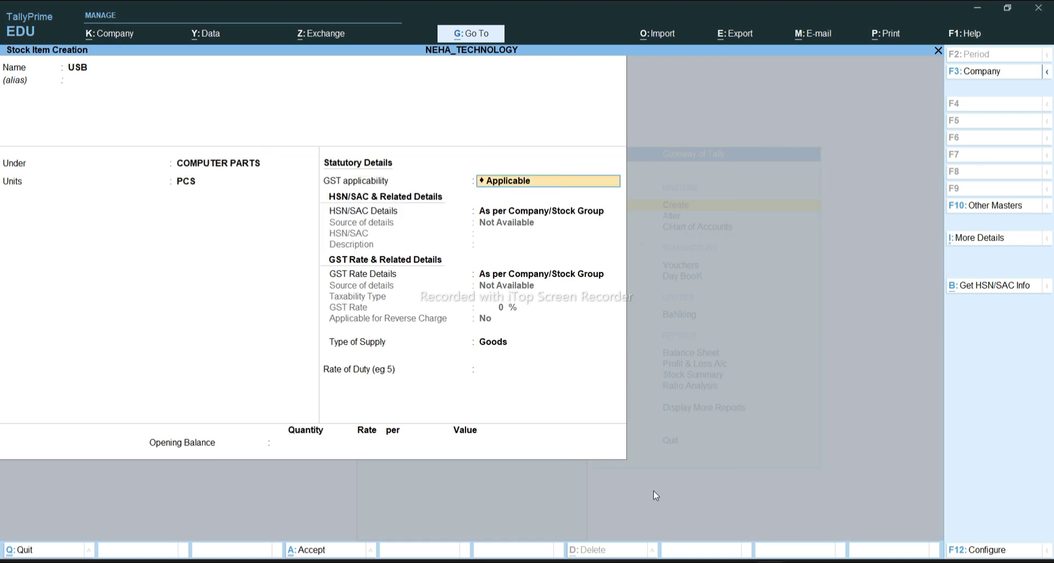
key(Return)
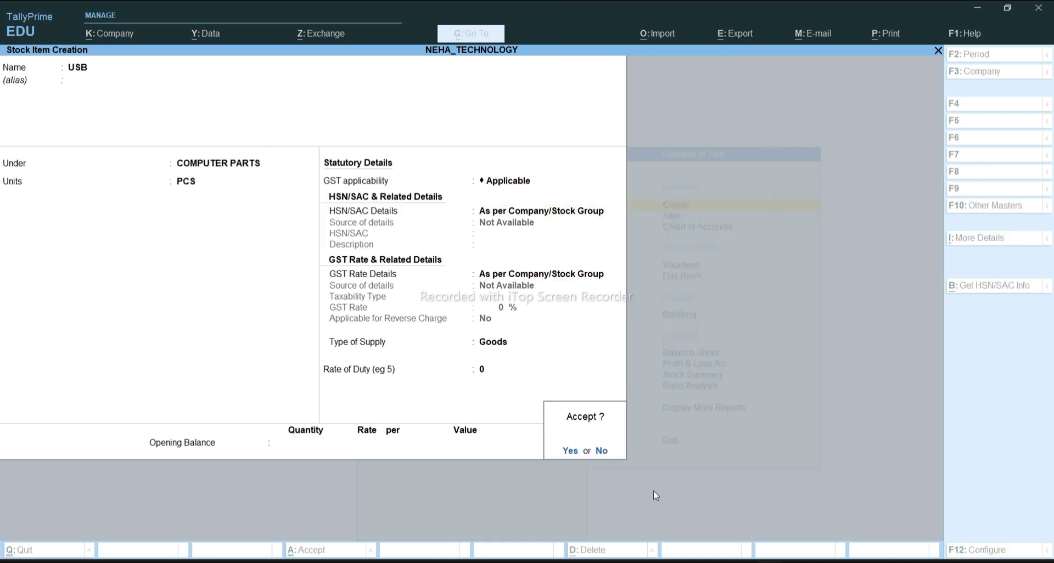
key(Return)
Create MONITOR under COMPUTER PARTS in PCS, then bring up the Word invoice table
text(MONITOR)
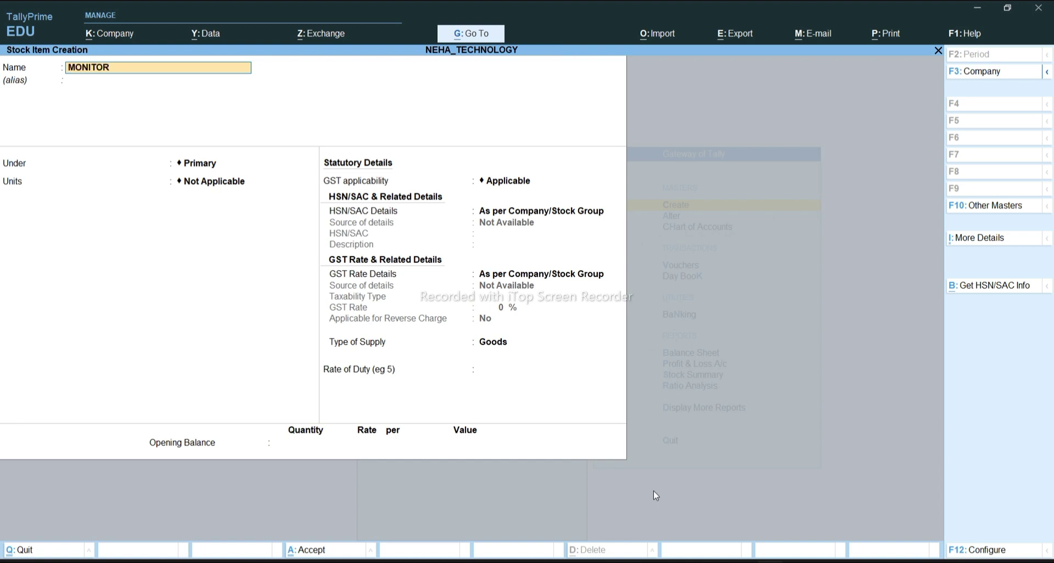
key(Return)
key(Down)
key(Return)
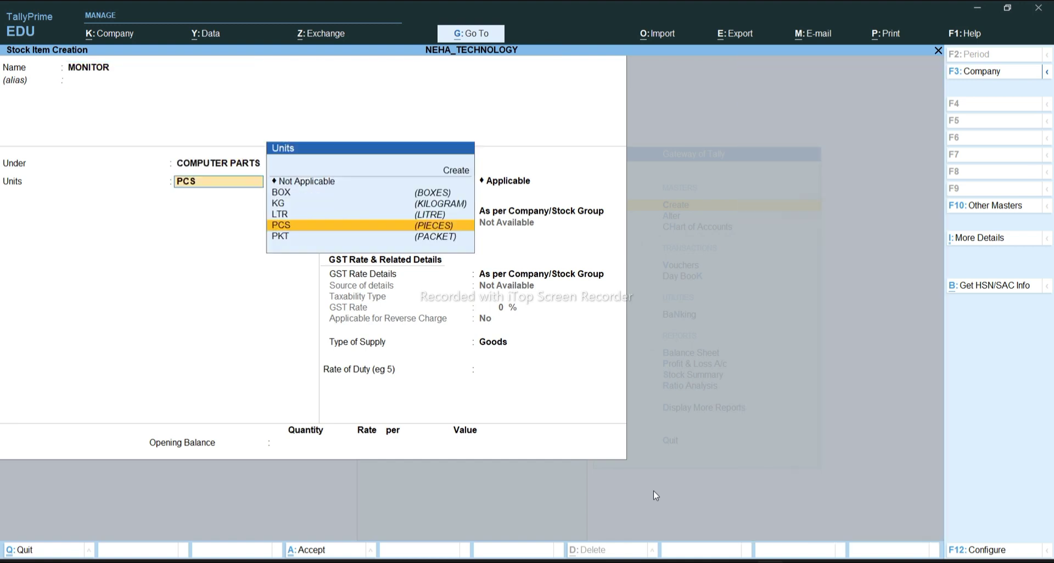
key(Return)
key(Return)
key(Return)
key(Return)
key(Return)
key(Return)
key(Return)
key(Return)
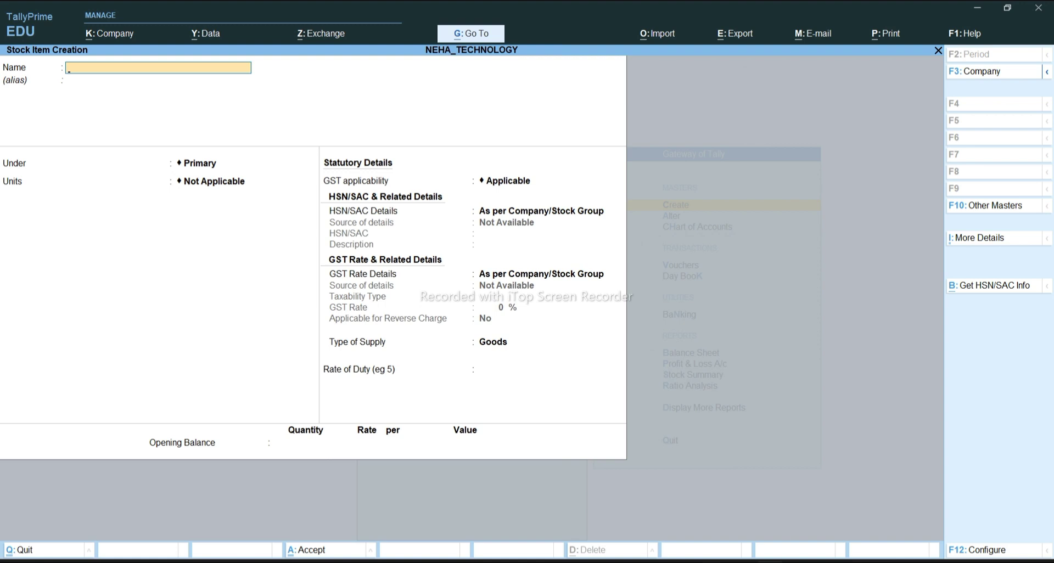
click(711, 521)
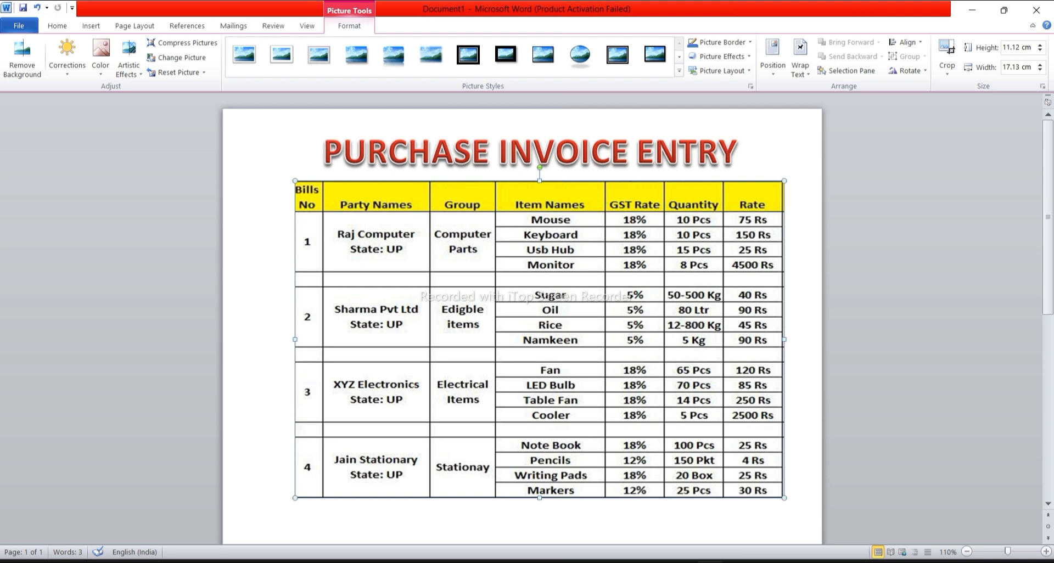
Go back from the Word invoice table to TallyPrime's stock item form
mouse_move(769, 561)
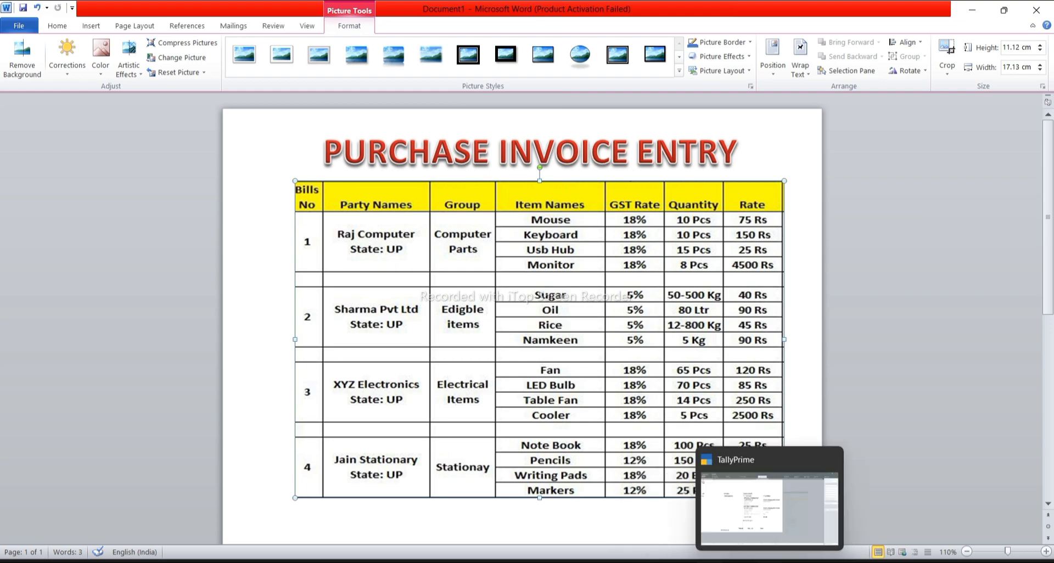
click(758, 513)
Save stock item SUGAR under EDIGBLE ITEM measured in KG
text(SUGAR)
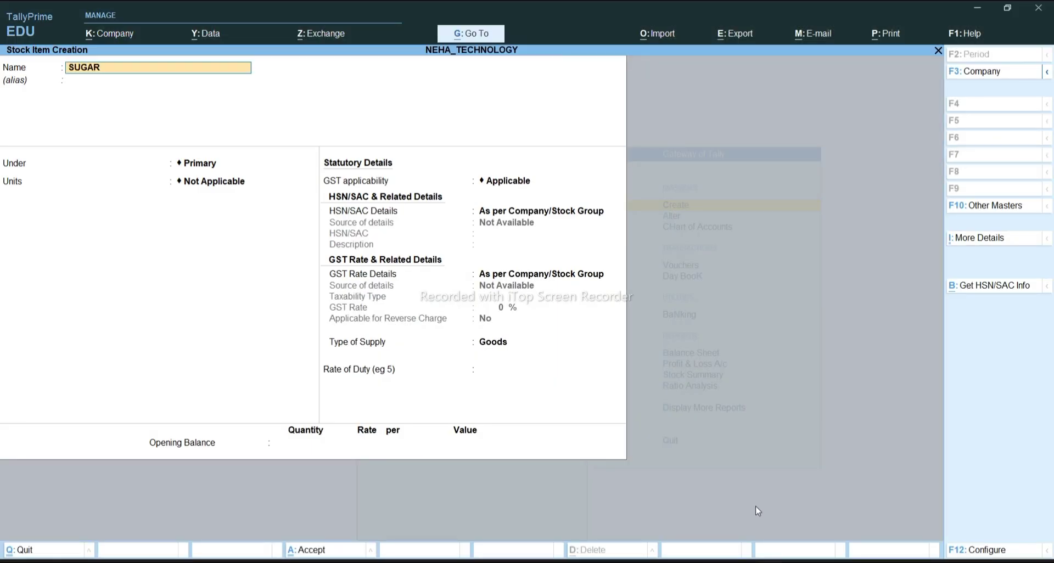
key(Return)
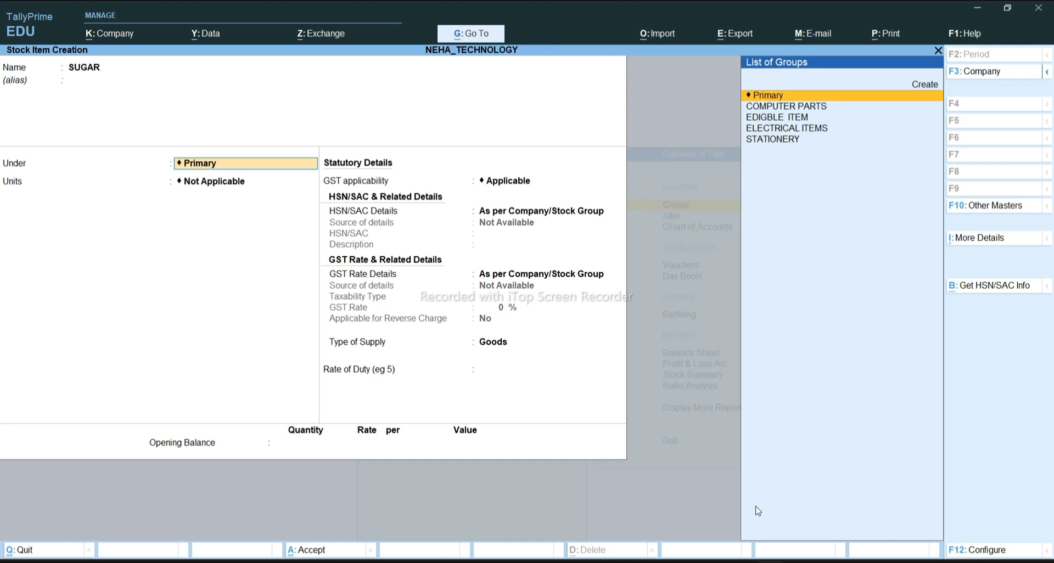
key(Down)
key(Down)
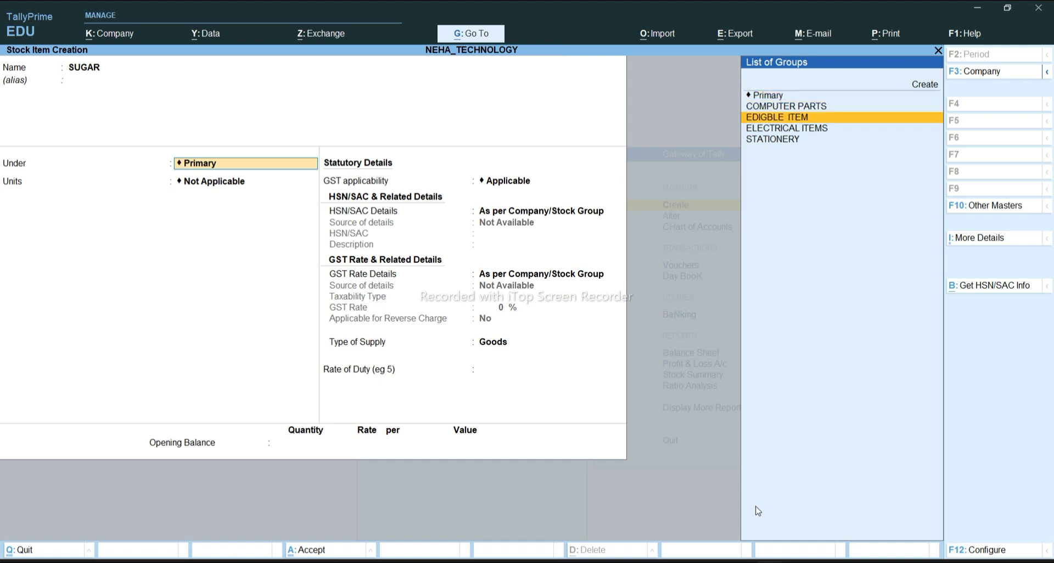
key(Return)
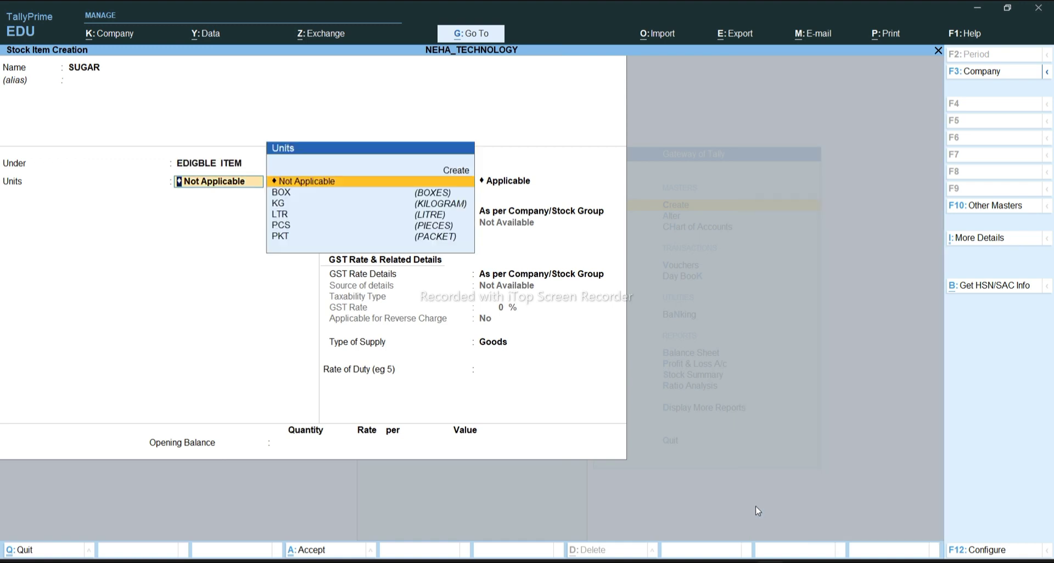
key(Down)
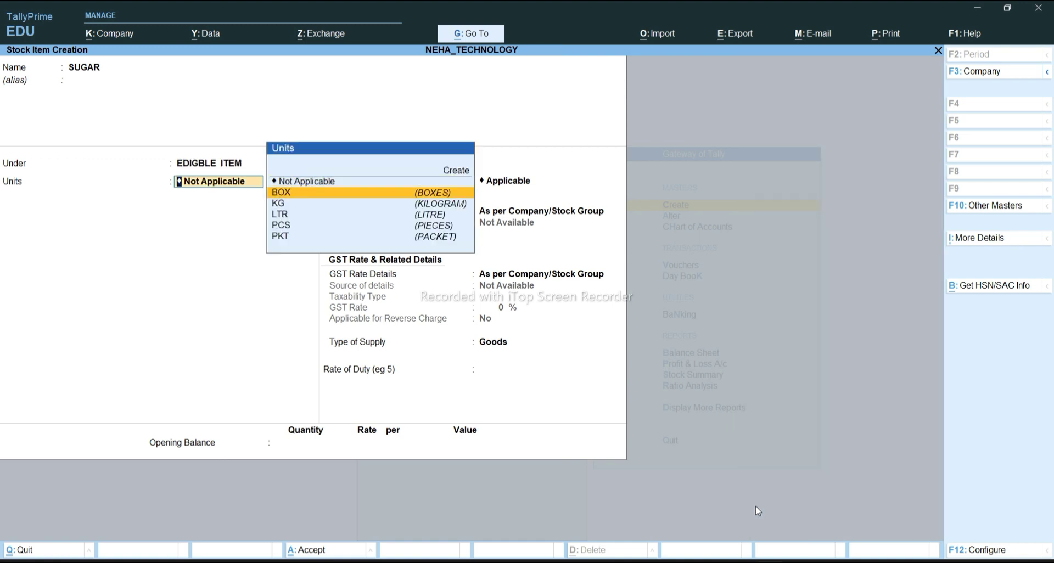
key(Down)
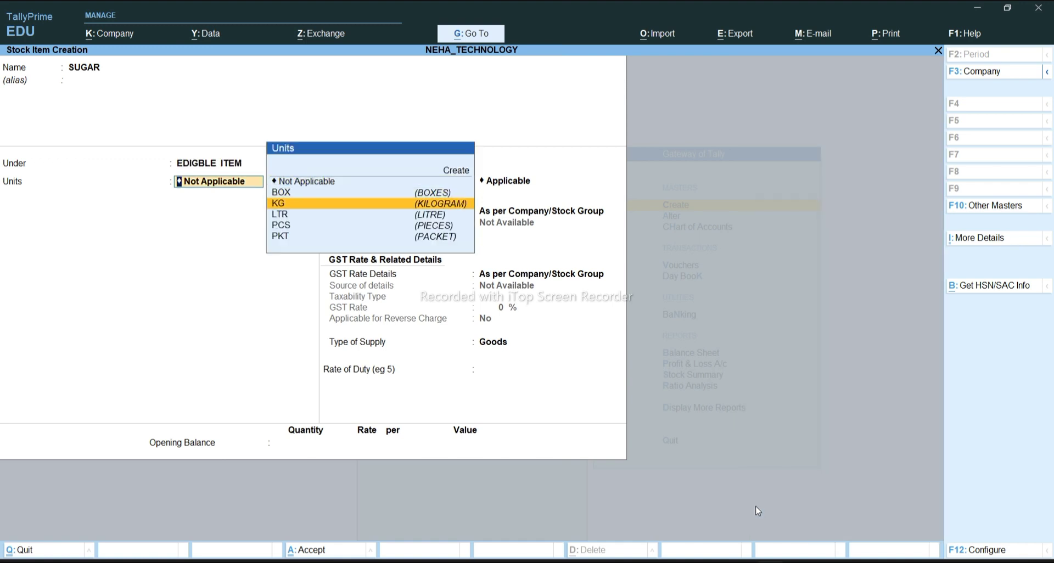
key(Return)
key(Return)
key(Return)
key(Return)
key(Return)
key(Return)
key(Return)
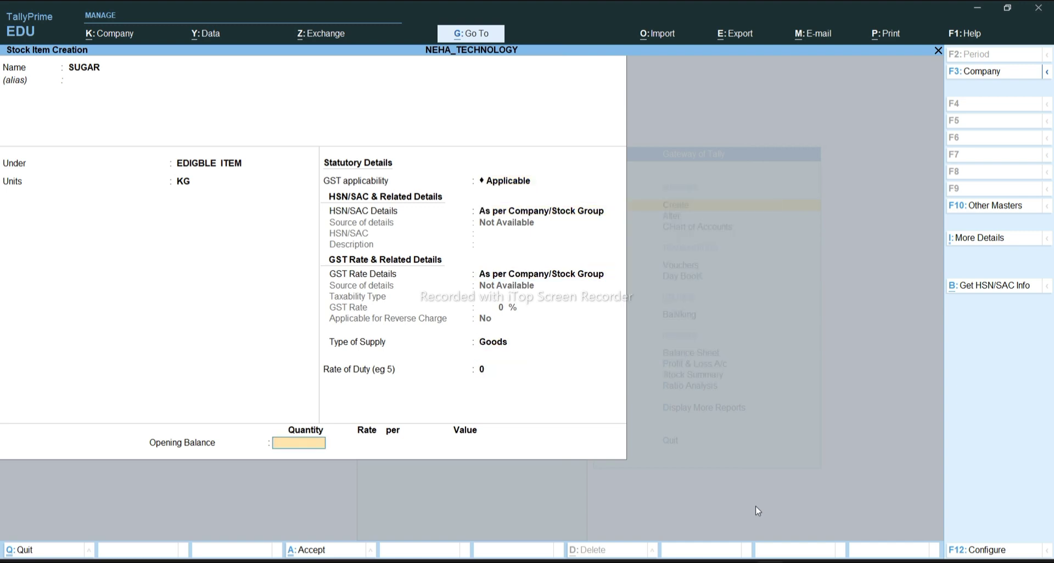
key(Return)
Create OIL under EDIGBLE ITEM in LTR, then bring up the Word invoice table
text(OIL)
key(Return)
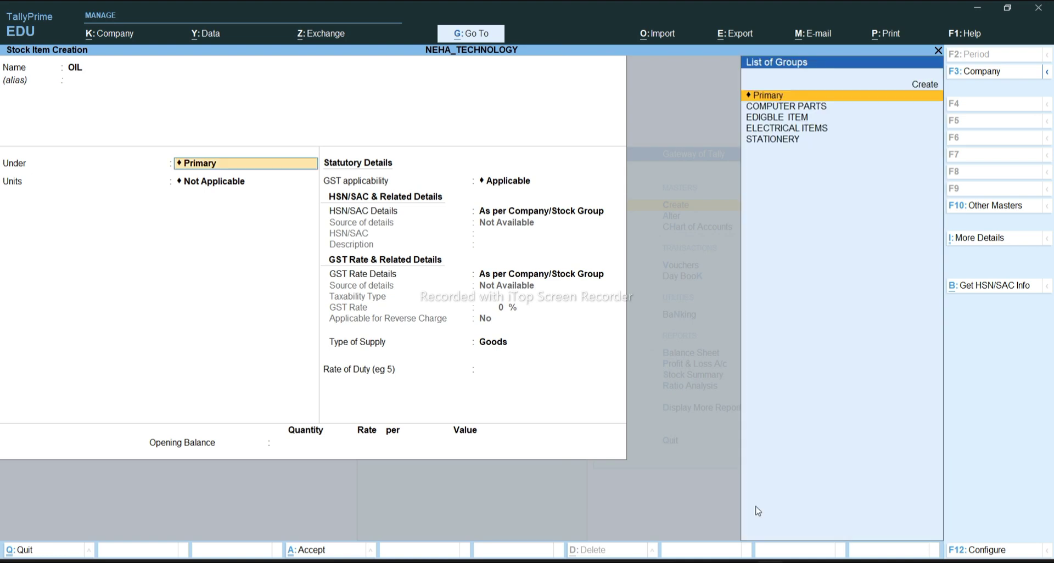
key(Down)
key(Down)
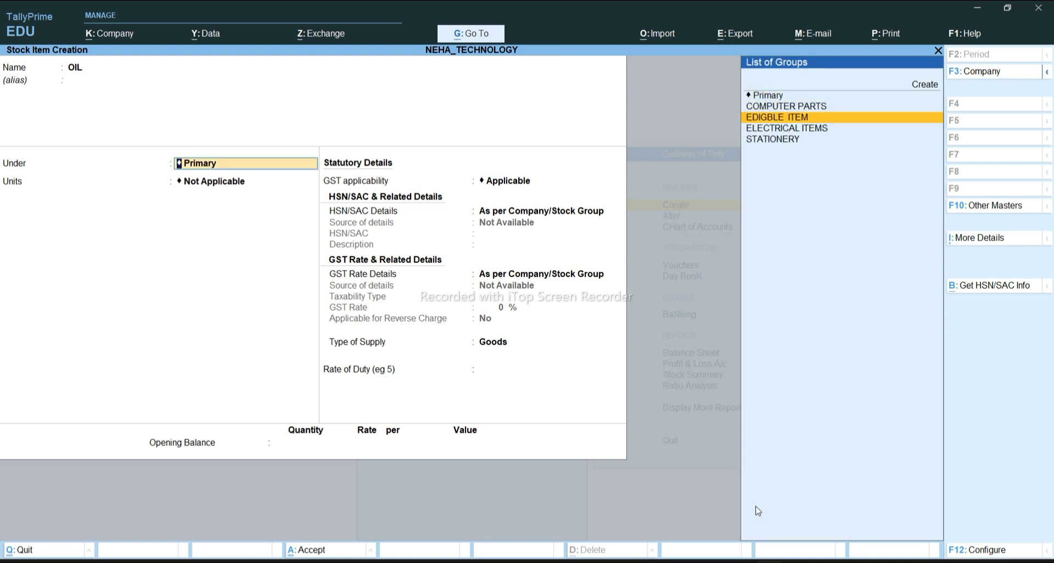
key(Return)
key(Down)
key(Down)
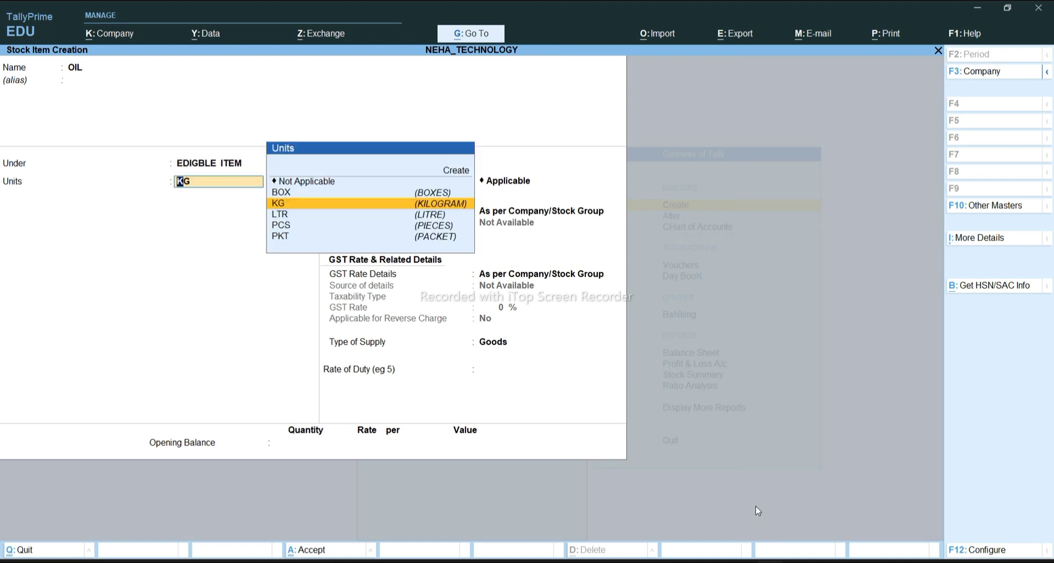
key(Down)
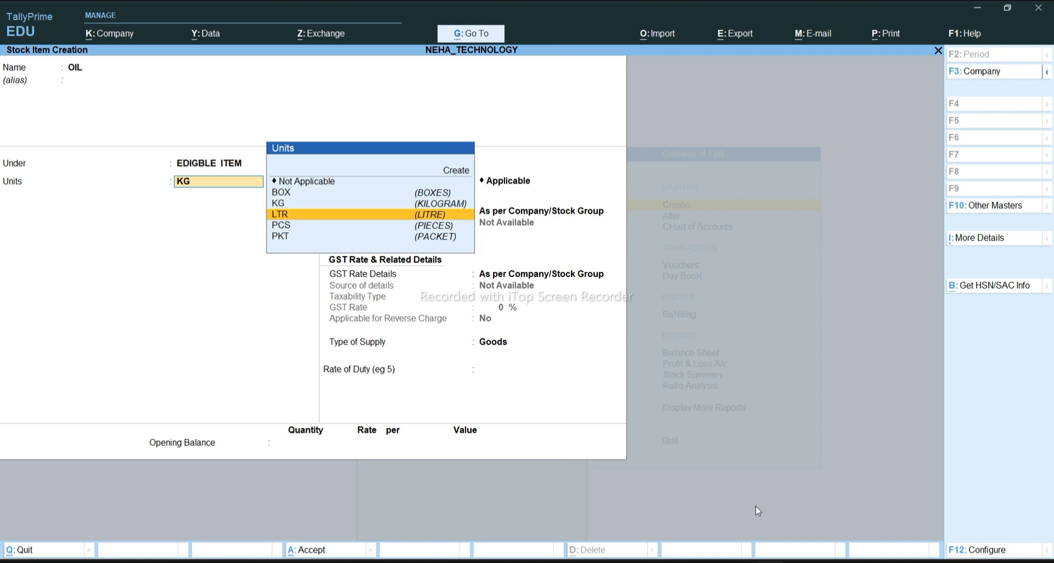
key(Return)
key(Return)
key(Return)
key(Return)
key(Return)
key(Return)
key(Return)
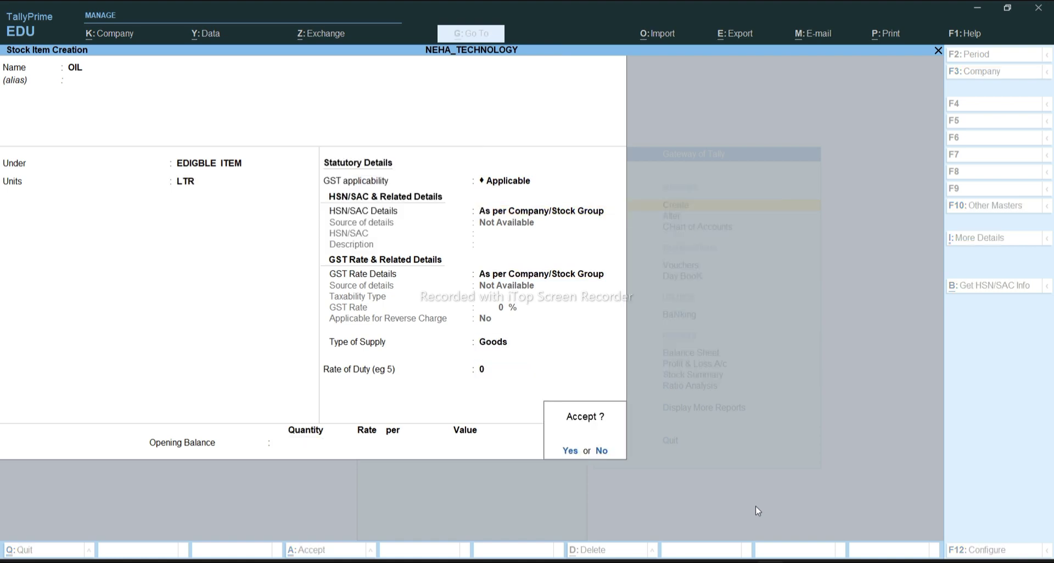
key(Return)
mouse_move(708, 562)
click(713, 516)
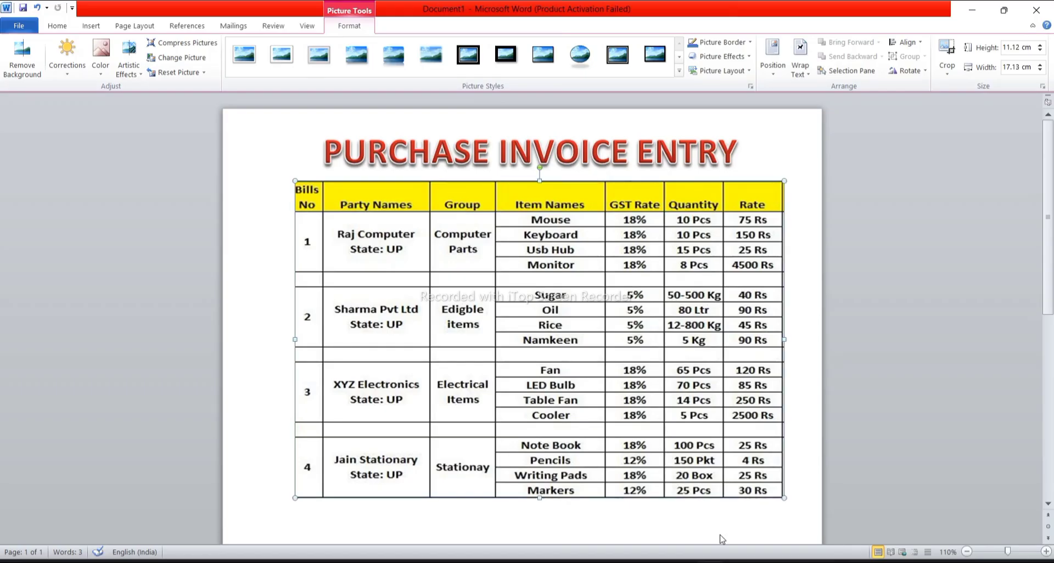
Save stock item RICE under EDIGBLE ITEM measured in KG
click(797, 561)
text(RICE)
key(Return)
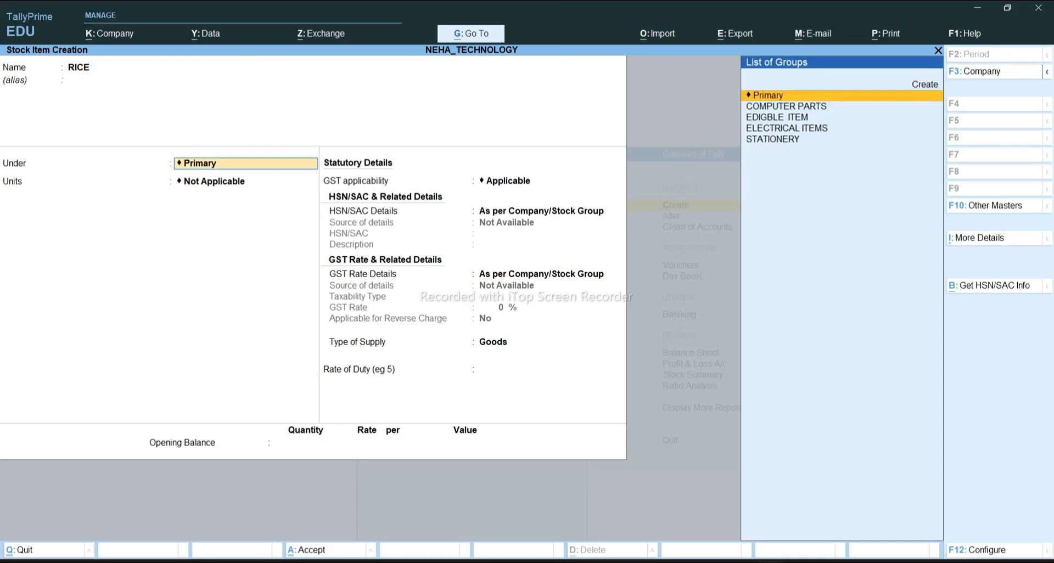
key(Down)
key(Down)
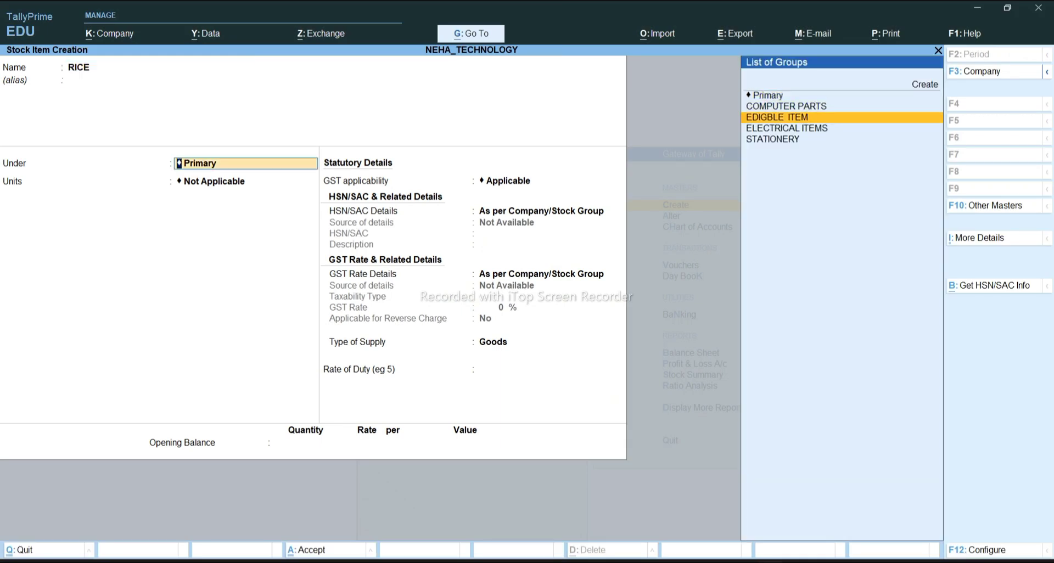
key(Return)
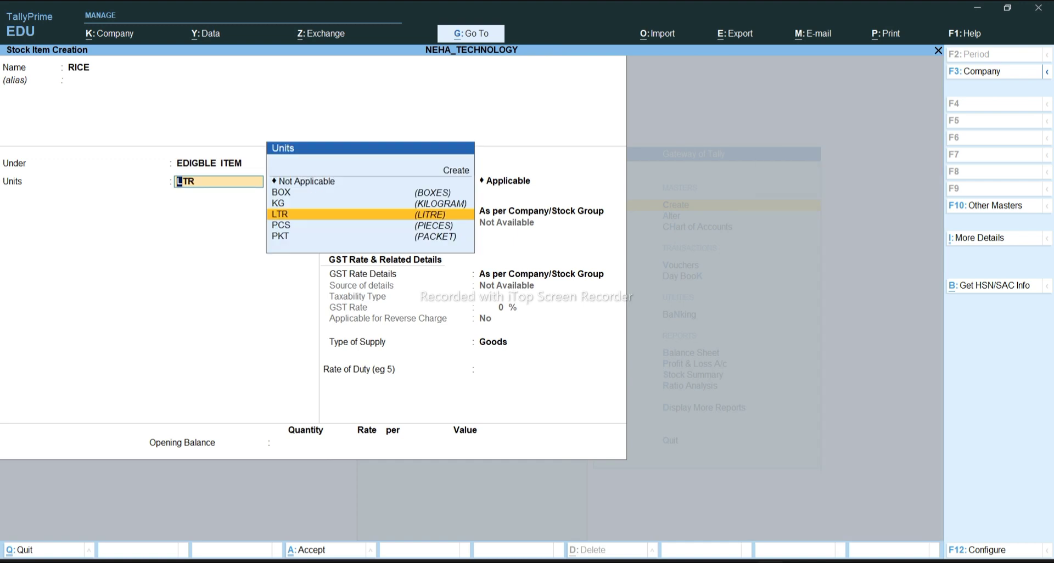
key(Up)
key(Return)
key(Return)
key(Return)
key(Return)
key(Return)
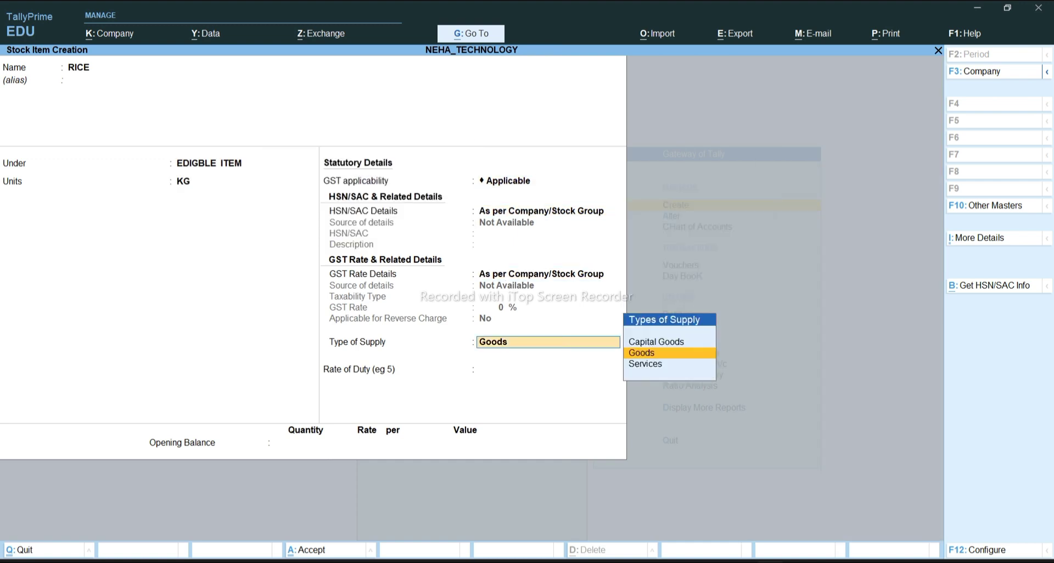
key(Return)
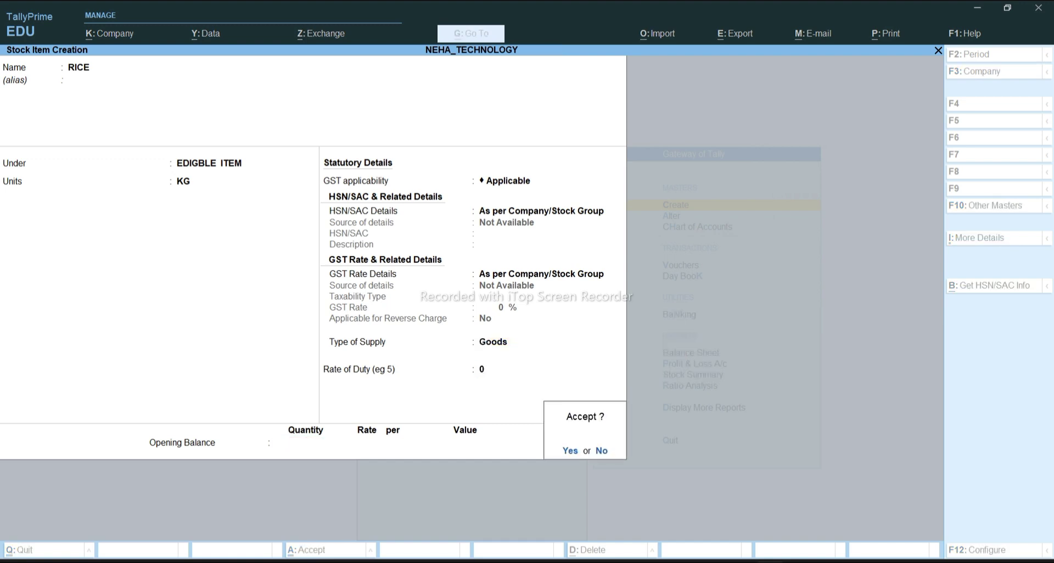
key(Return)
Save NAMKEEN under EDIGBLE ITEM in KG, then switch to the Word invoice
text(NAMK)
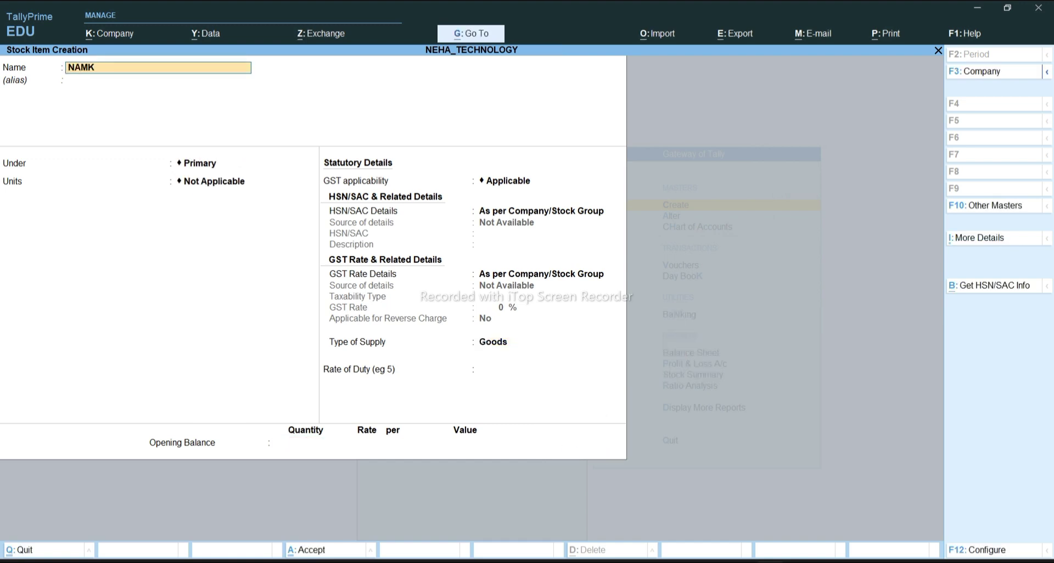
text(EEN)
key(Return)
key(Return)
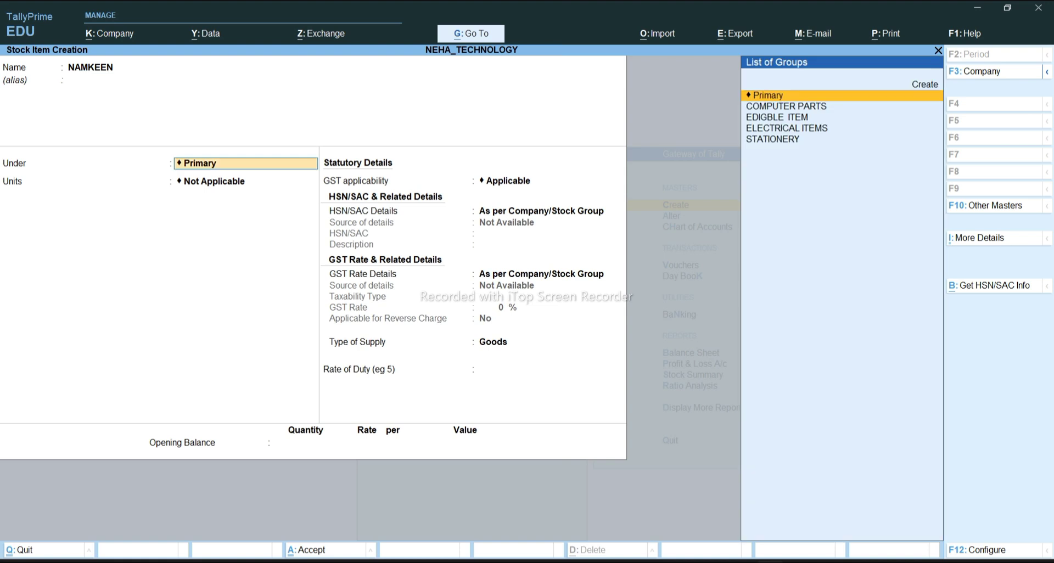
key(Down)
key(Down)
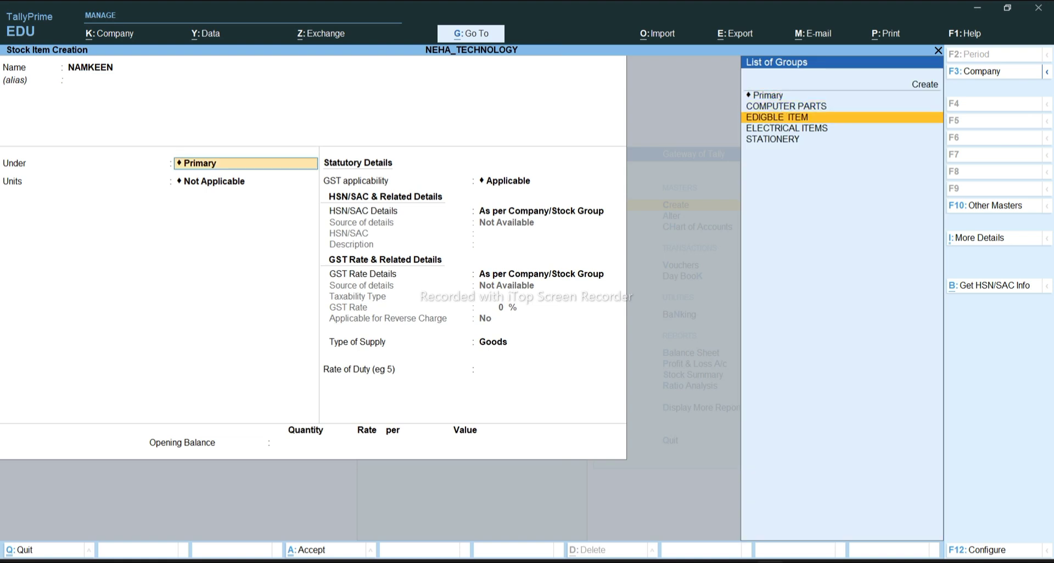
key(Return)
text(kg)
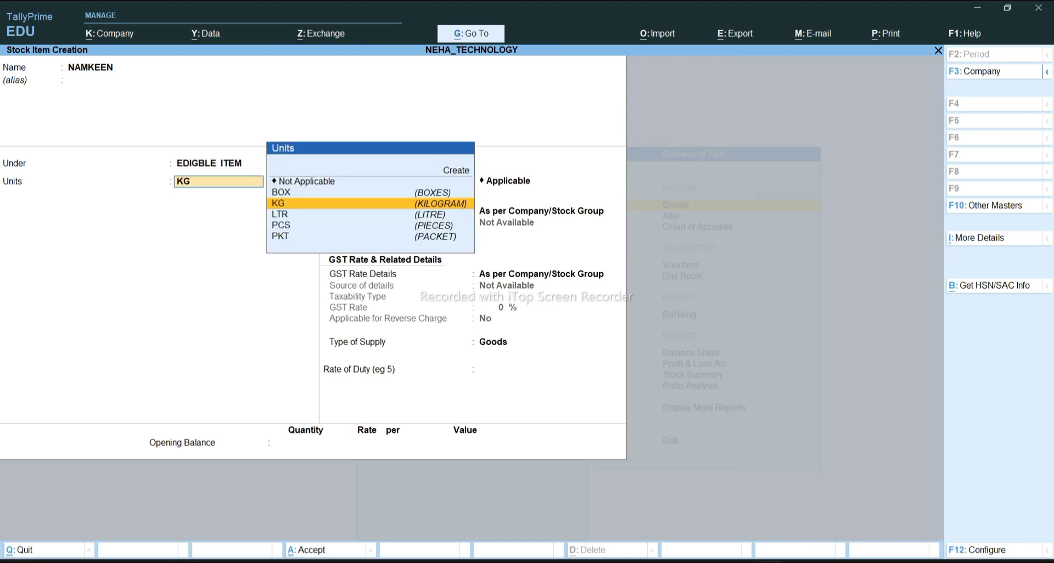
key(Return)
key(Return)
key(Return)
key(Return)
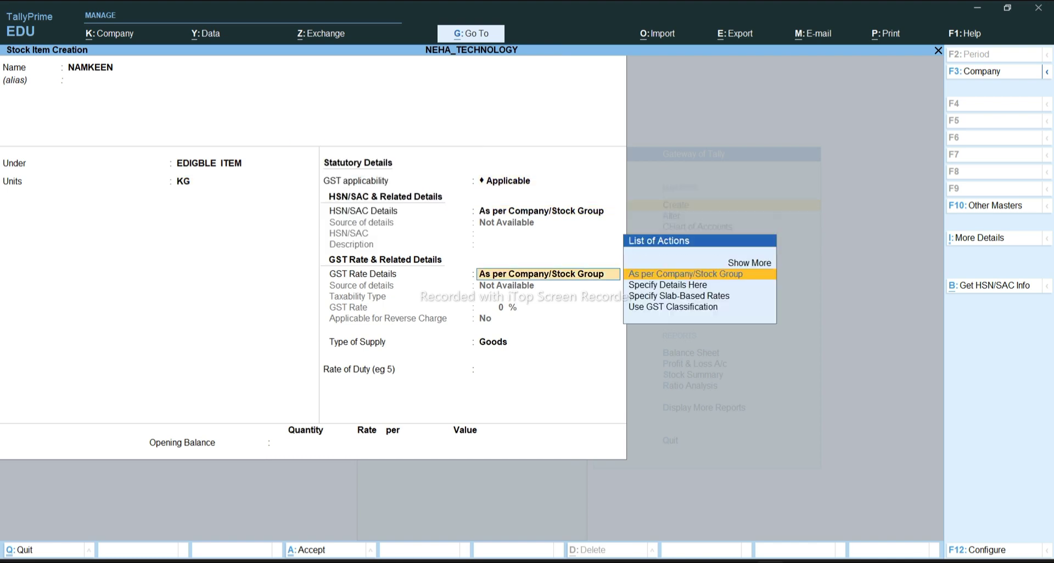
key(Return)
key(Return)
key(Return)
key(Return)
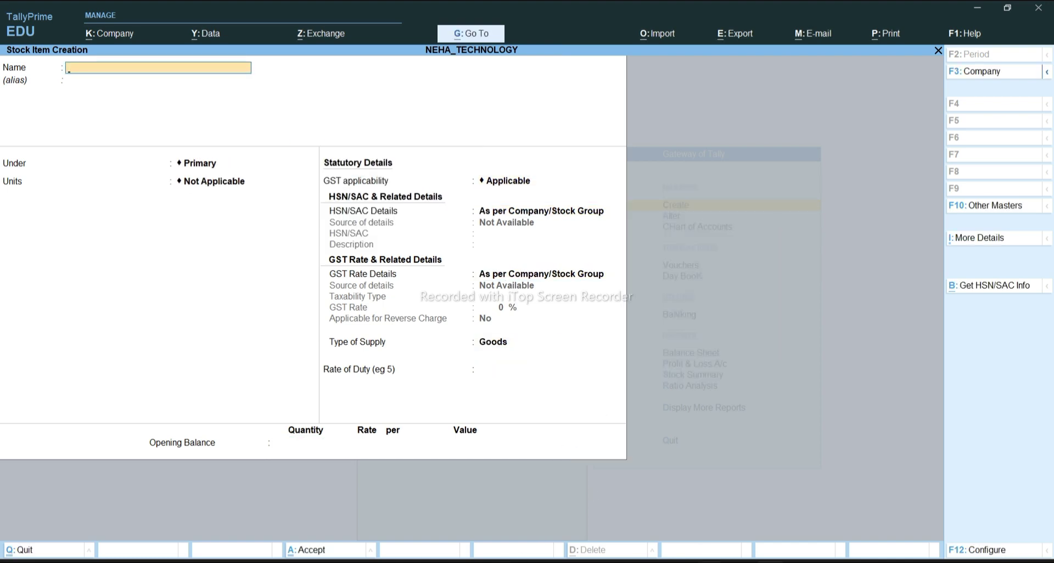
key(alt+Tab)
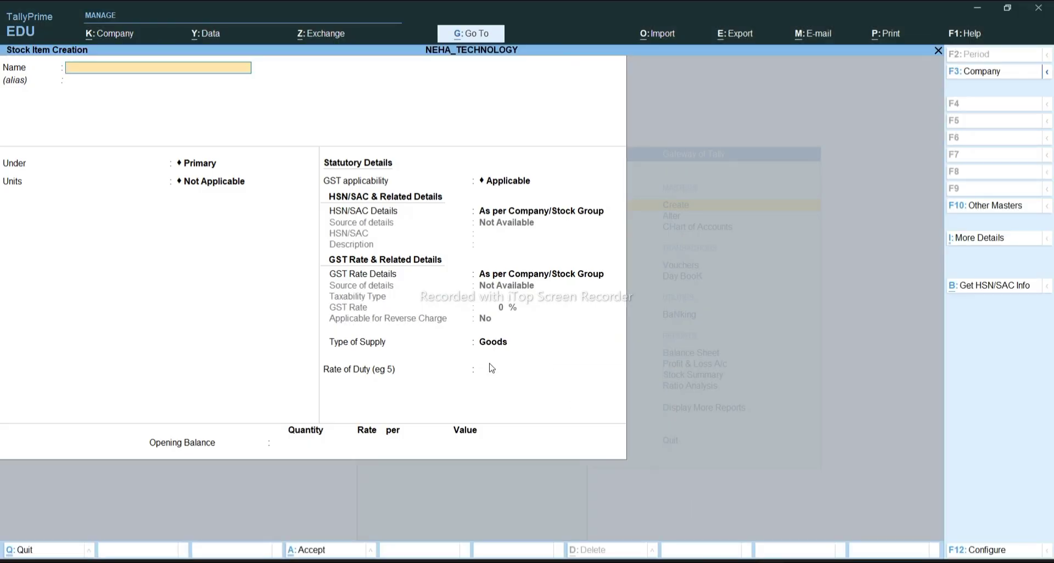
Quit stock item creation and close the masters list back to Gateway of Tally
key(Escape)
key(y)
key(Escape)
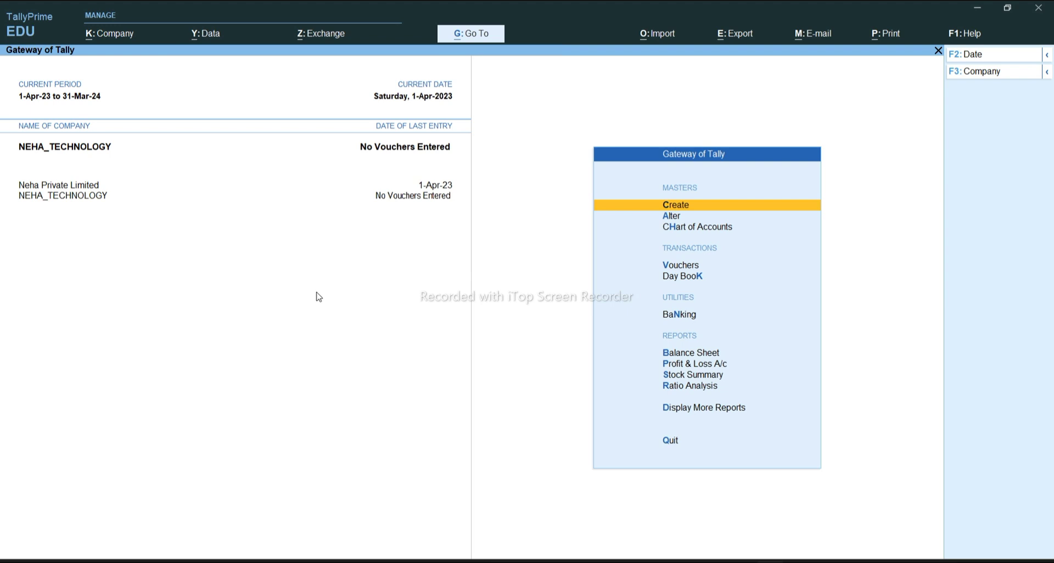
Choose Vouchers on Gateway of Tally to start a new voucher entry
key(Down)
key(Down)
key(Down)
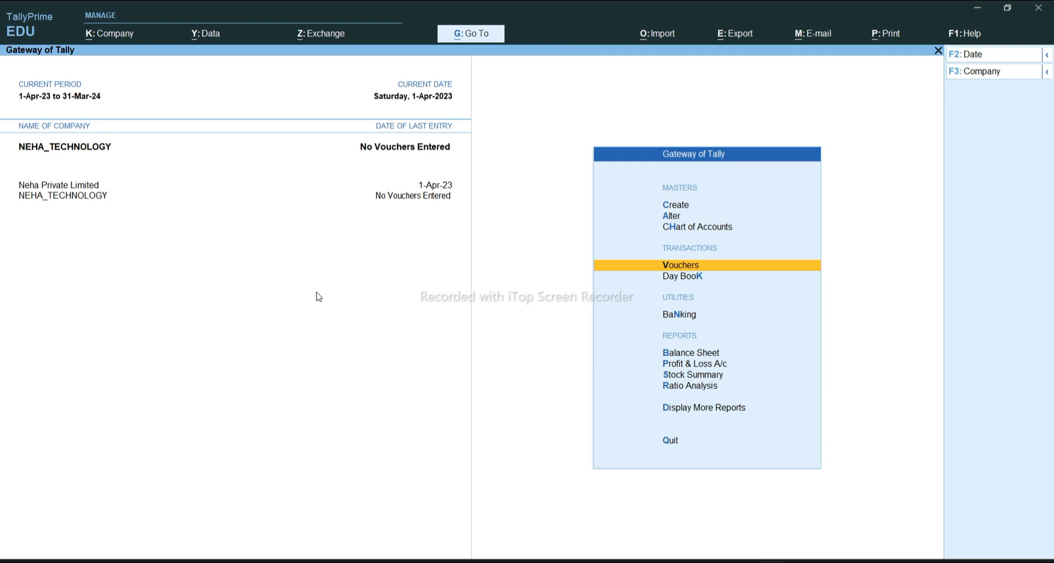
key(Return)
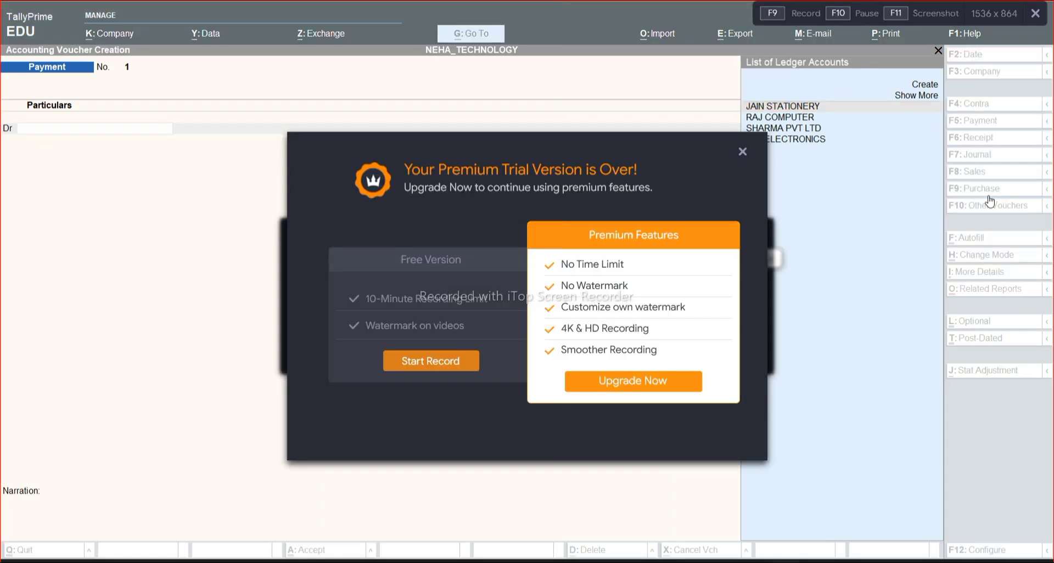
Dismiss the recorder popup and switch the voucher type to Purchase (F9)
click(741, 159)
click(735, 228)
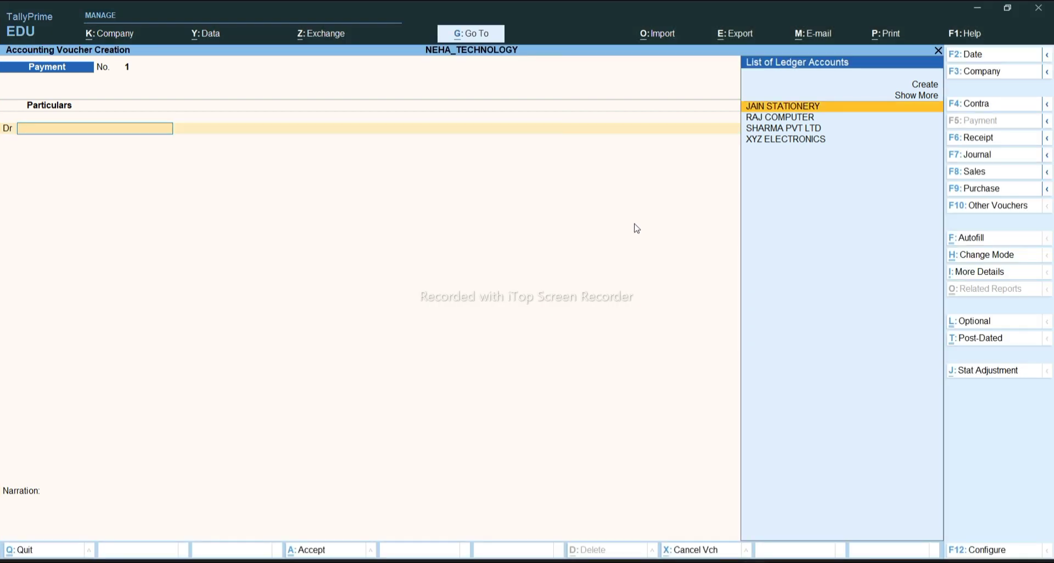
click(991, 189)
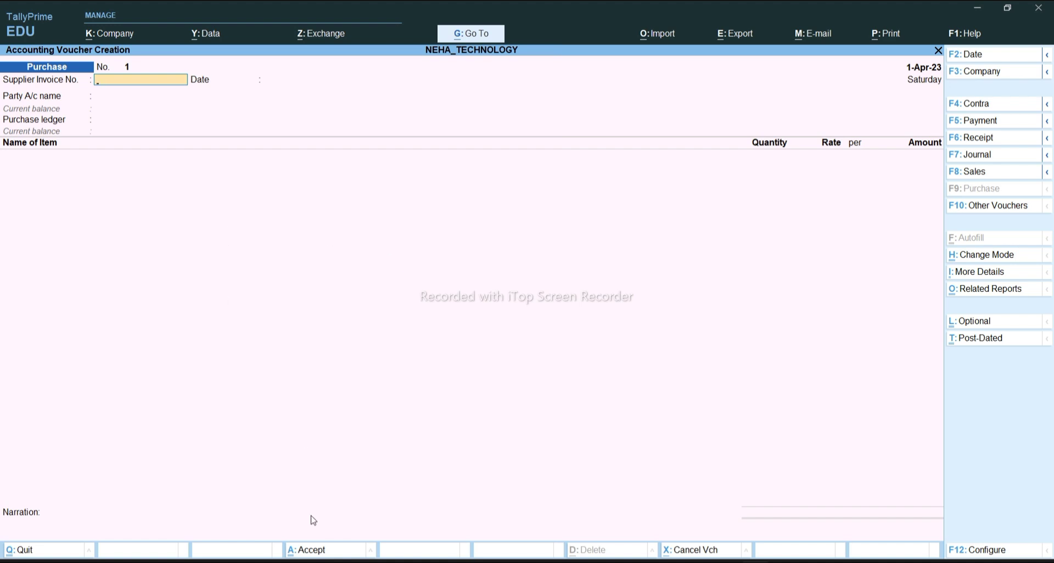
click(1011, 257)
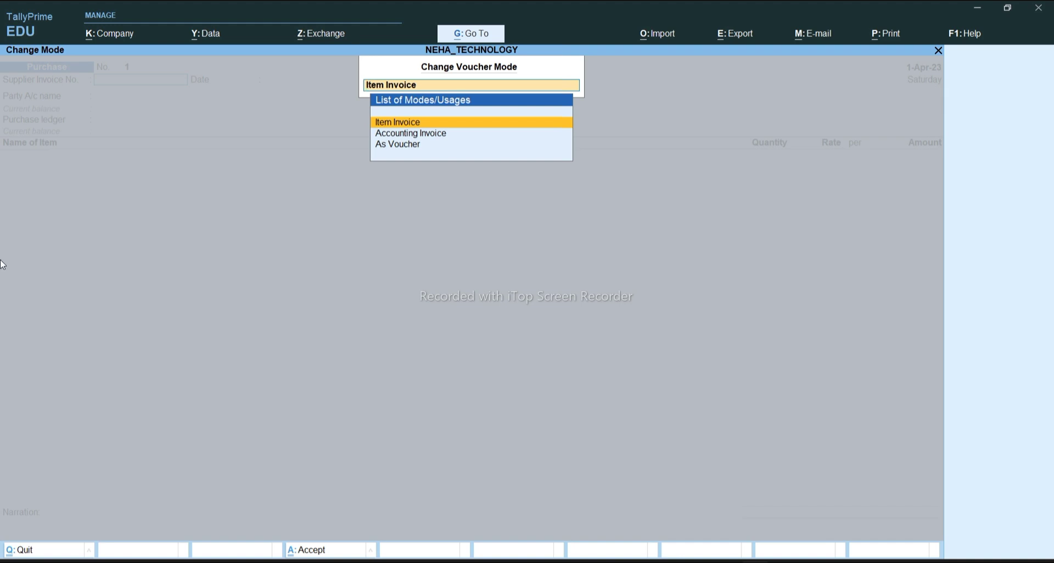
key(Down)
key(Down)
key(Return)
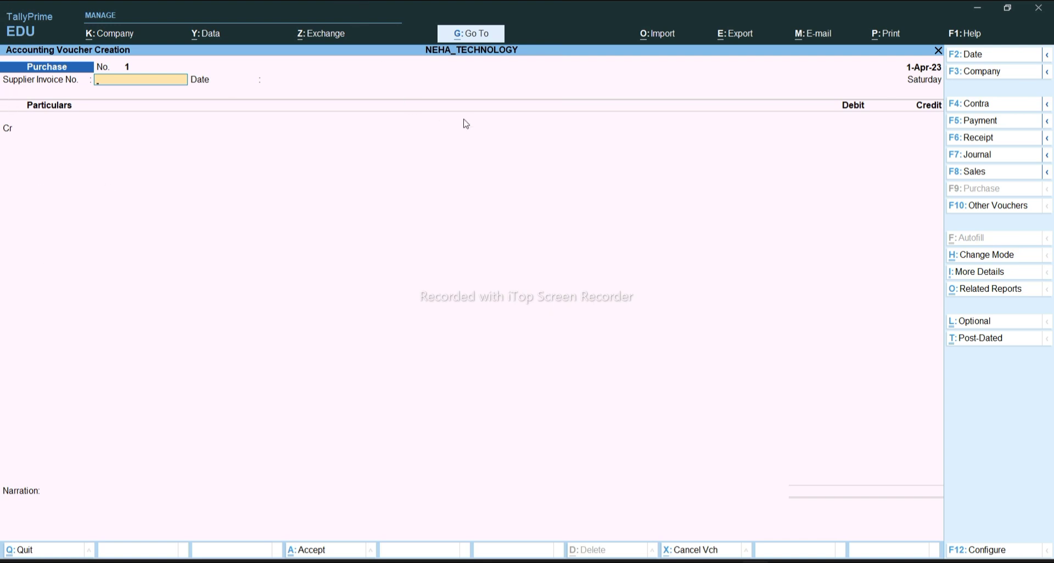
click(970, 257)
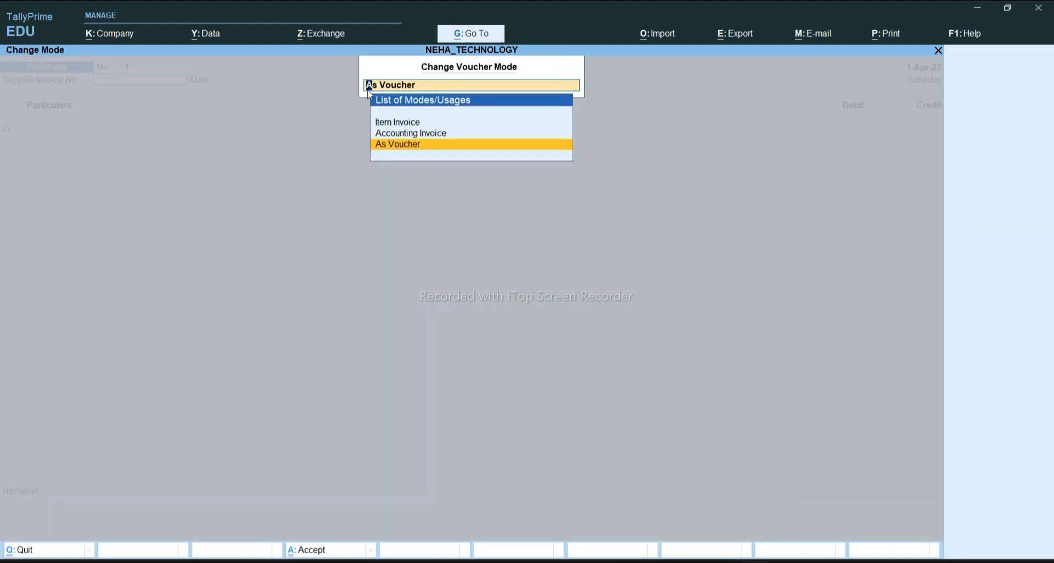
key(Up)
key(Up)
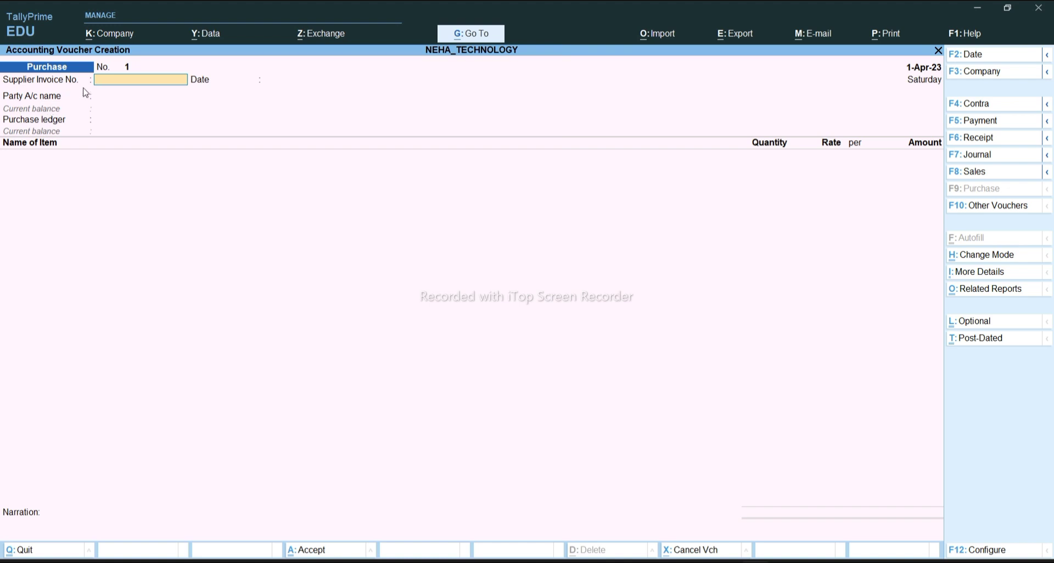
Enter supplier invoice 001 dated 1-Apr-23 and select RAJ COMPUTER as the party account
text(001)
key(Return)
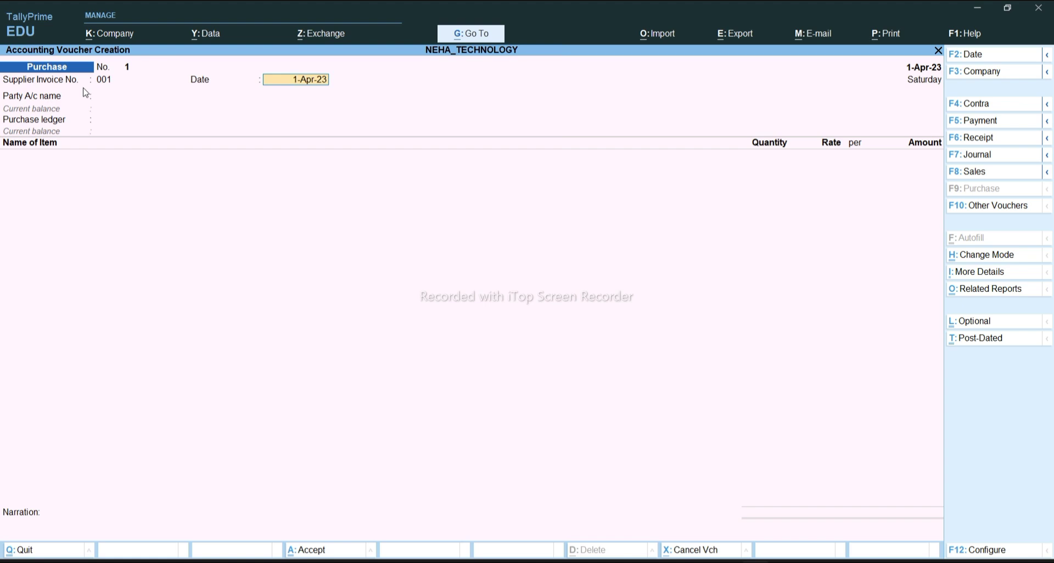
key(Return)
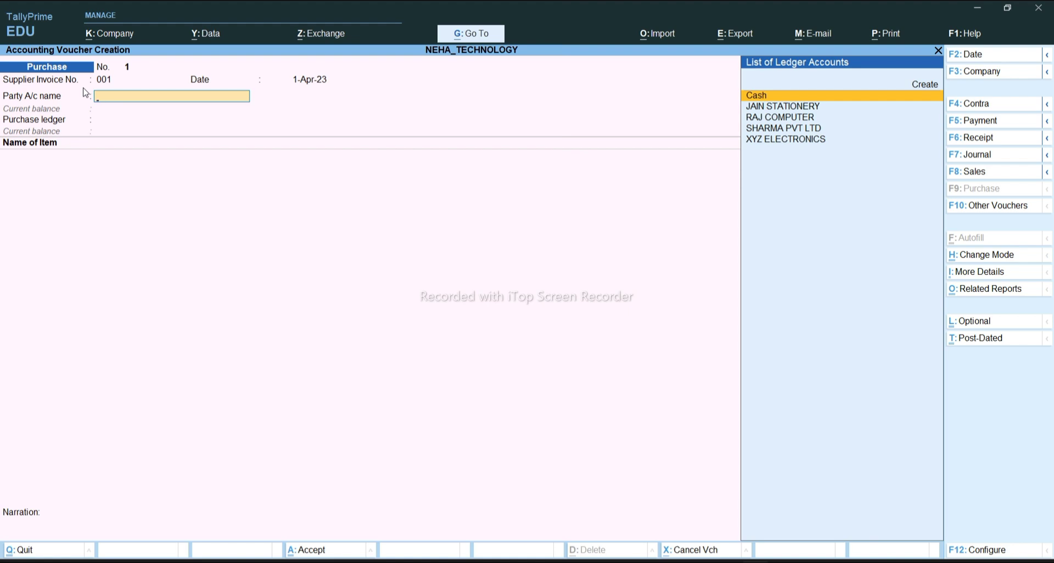
key(Down)
key(Down)
key(Down)
key(Down)
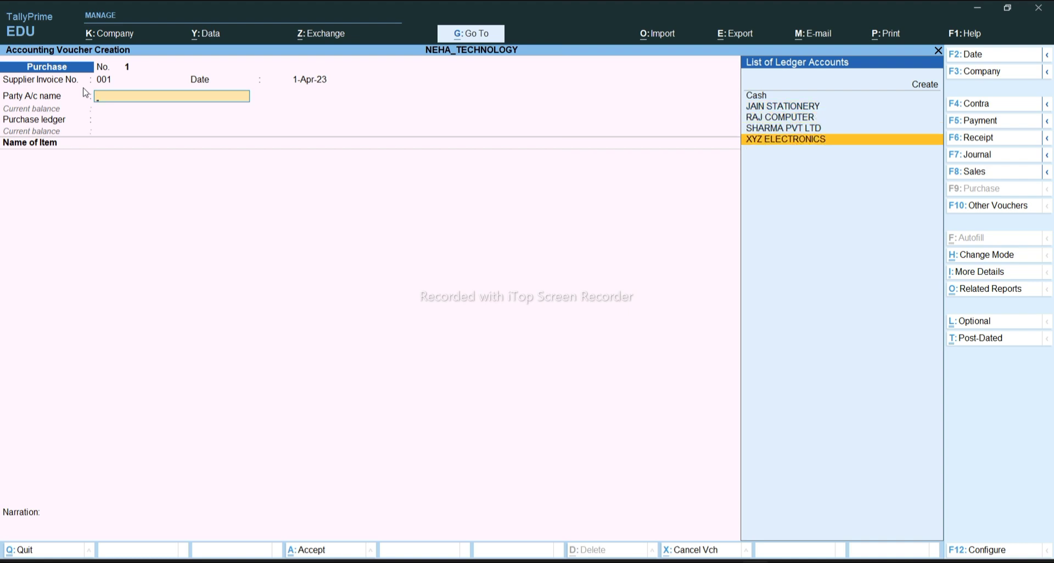
key(Up)
key(Up)
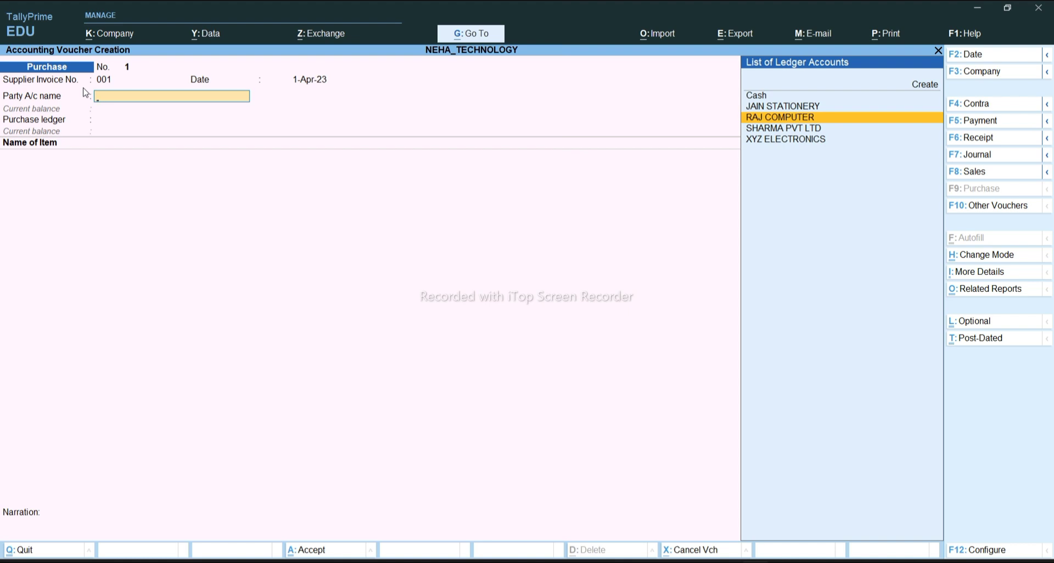
key(Return)
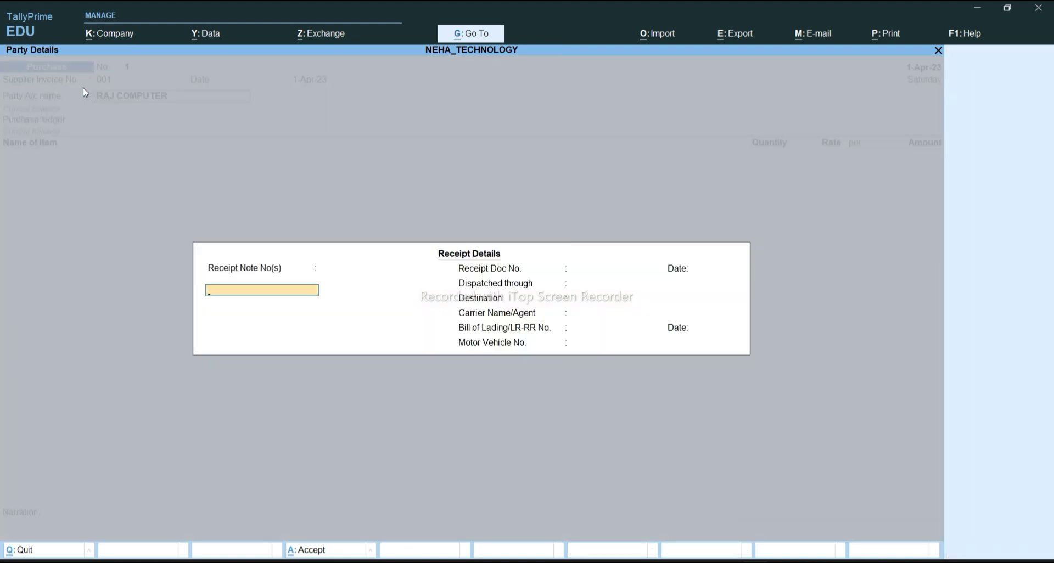
Pass through Receipt Details and Party Details without entries to reach the purchase ledger field
key(Return)
key(Return)
key(Return)
key(Return)
key(Return)
key(Return)
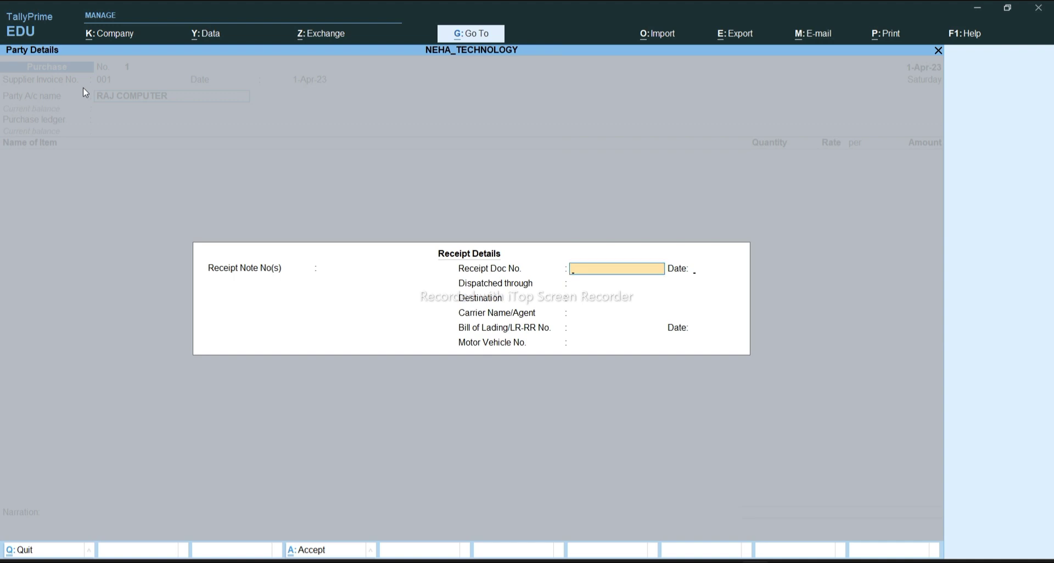
key(Return)
key(Return)
key(Return)
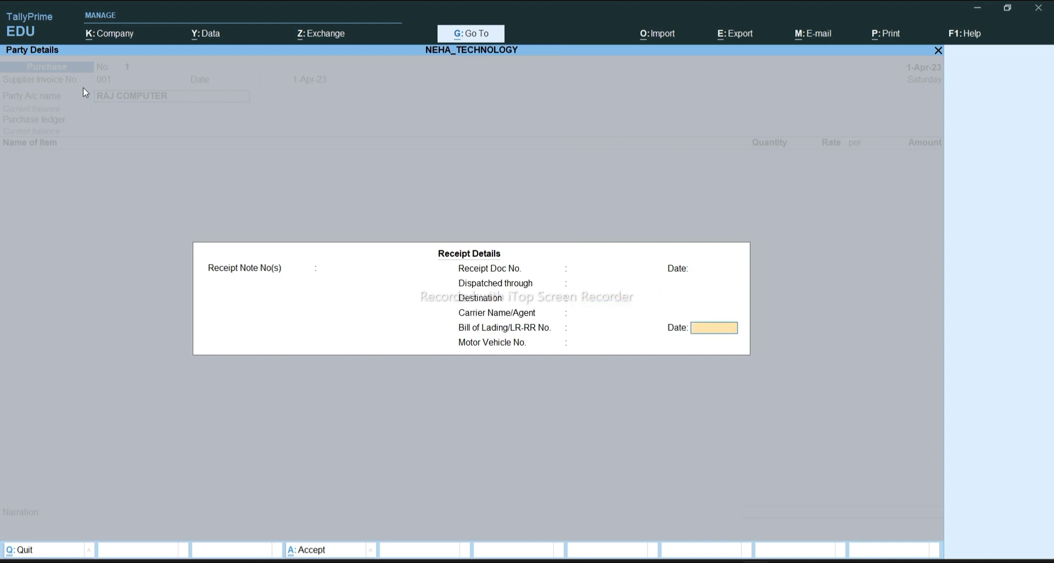
key(Return)
key(Return)
key(Return)
key(Return)
key(Return)
key(Return)
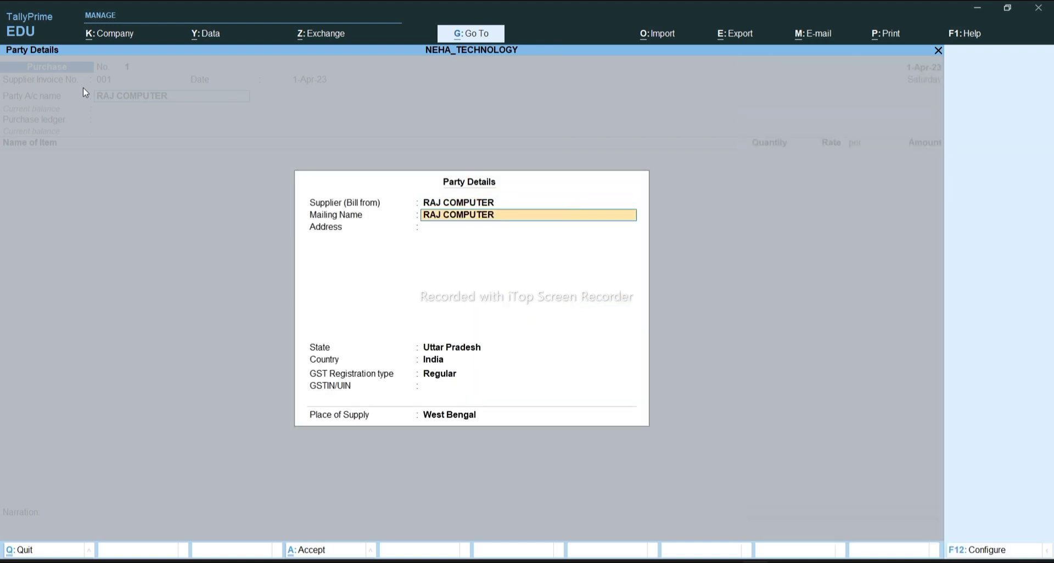
key(Return)
key(Return)
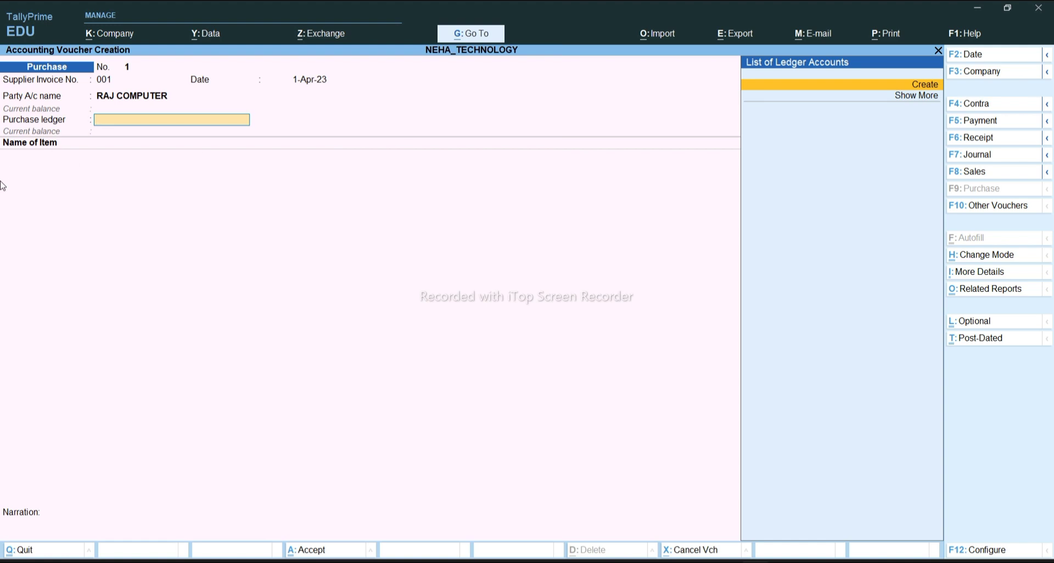
Create a PURCHASE ledger under Purchase Accounts with default type and tax settings, and select it
key(Return)
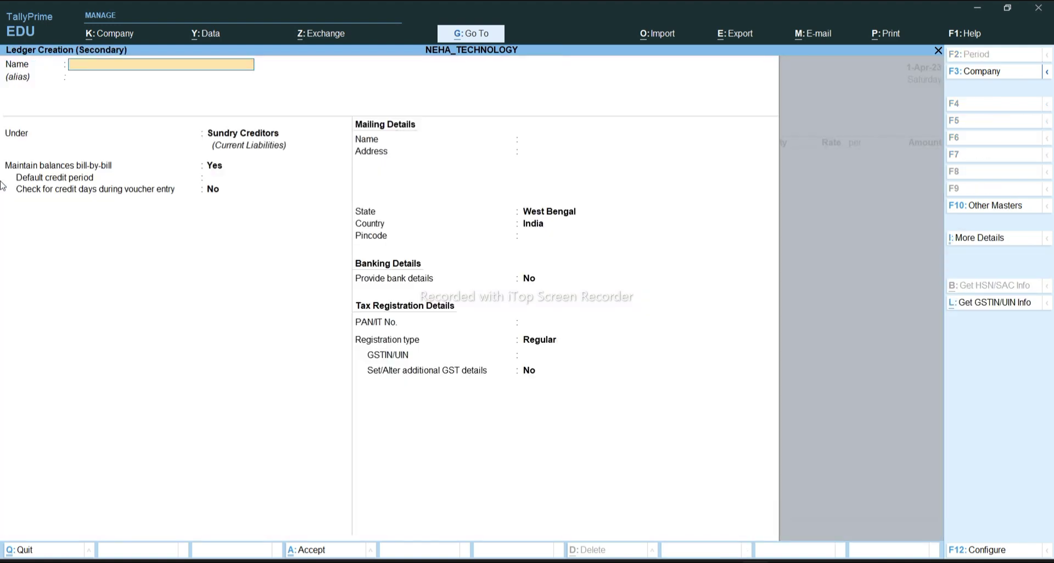
text(PURCHASE)
key(Return)
key(Return)
text(P)
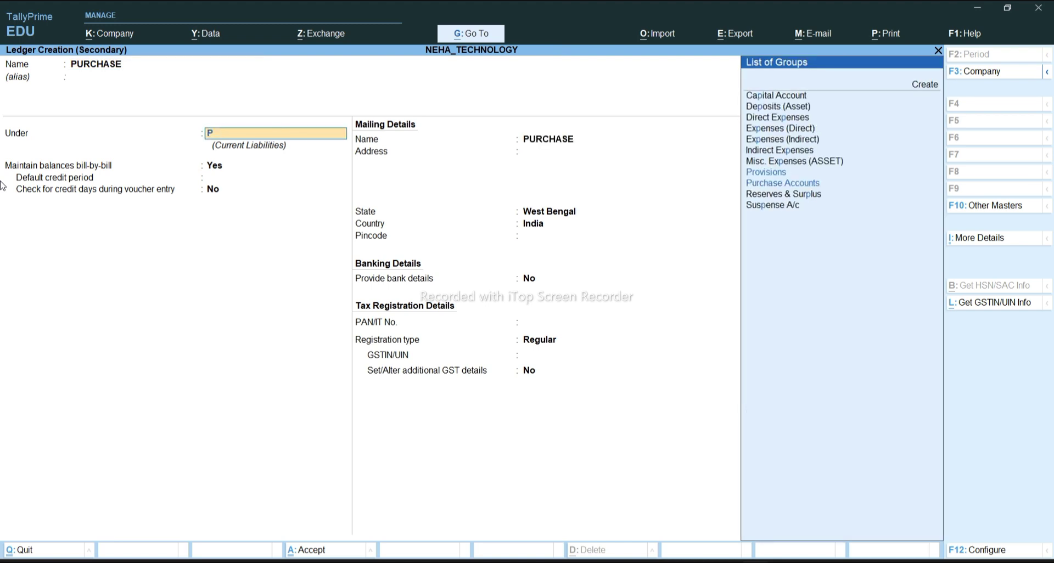
text(UE)
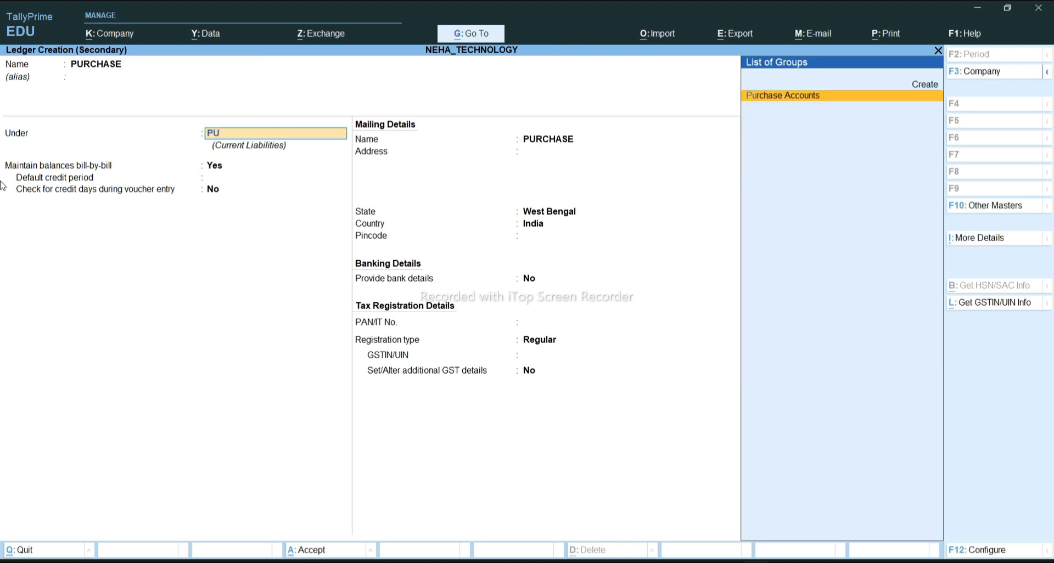
key(Return)
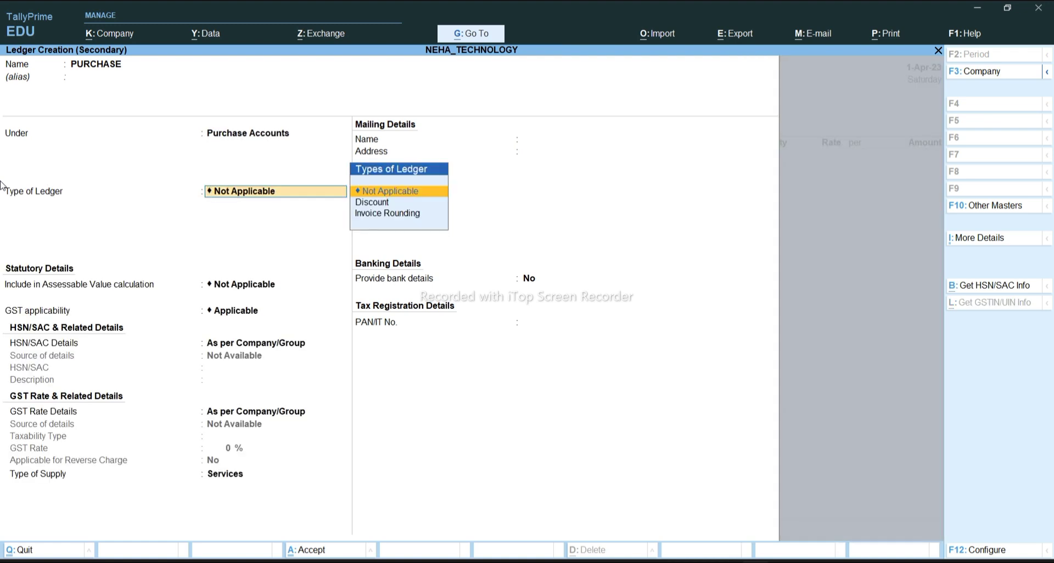
key(Return)
key(Return)
key(Return)
key(Return)
key(Return)
key(Return)
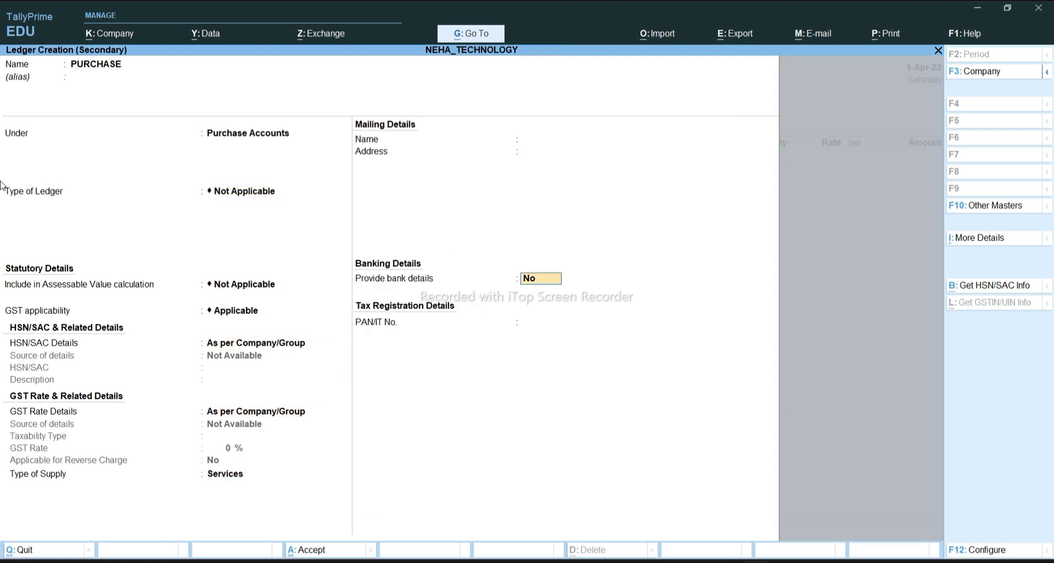
key(Return)
key(Return)
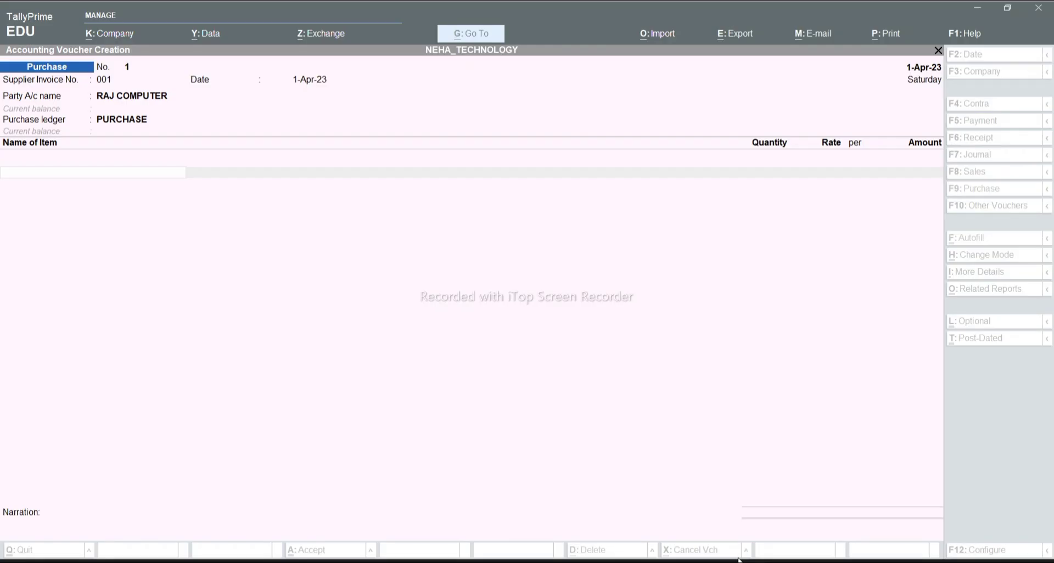
Add MOUSE: 10 PCS at 75.00 per PCS (rate checked in the Word invoice), amounting to 750.00
text(M)
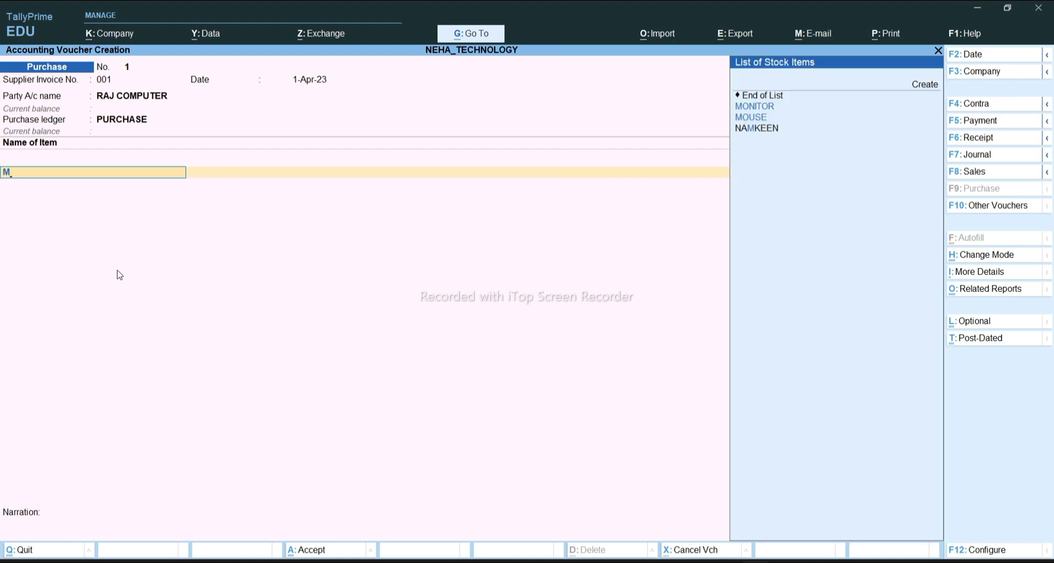
key(Down)
key(Return)
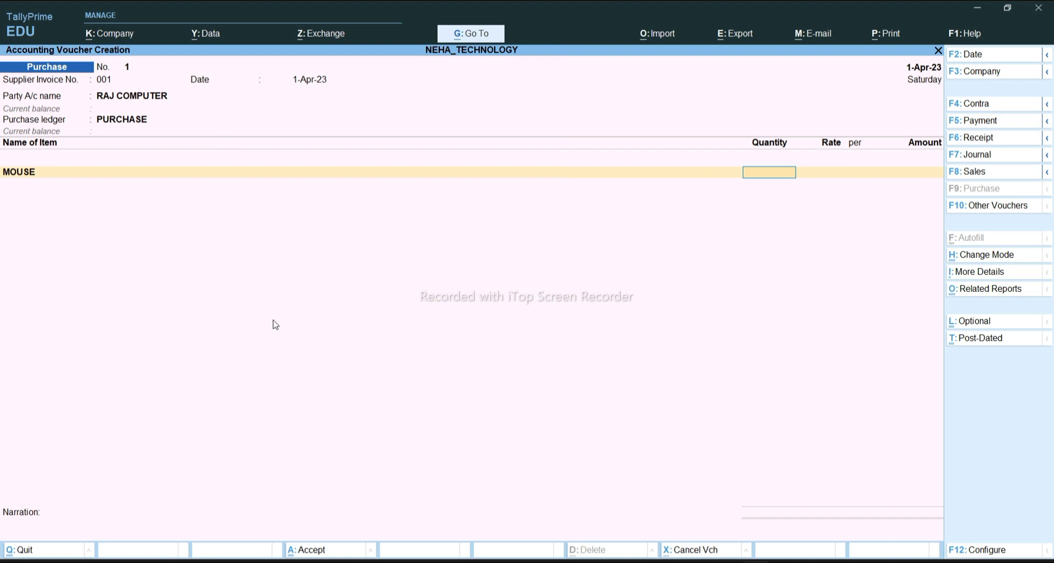
text(10)
key(Return)
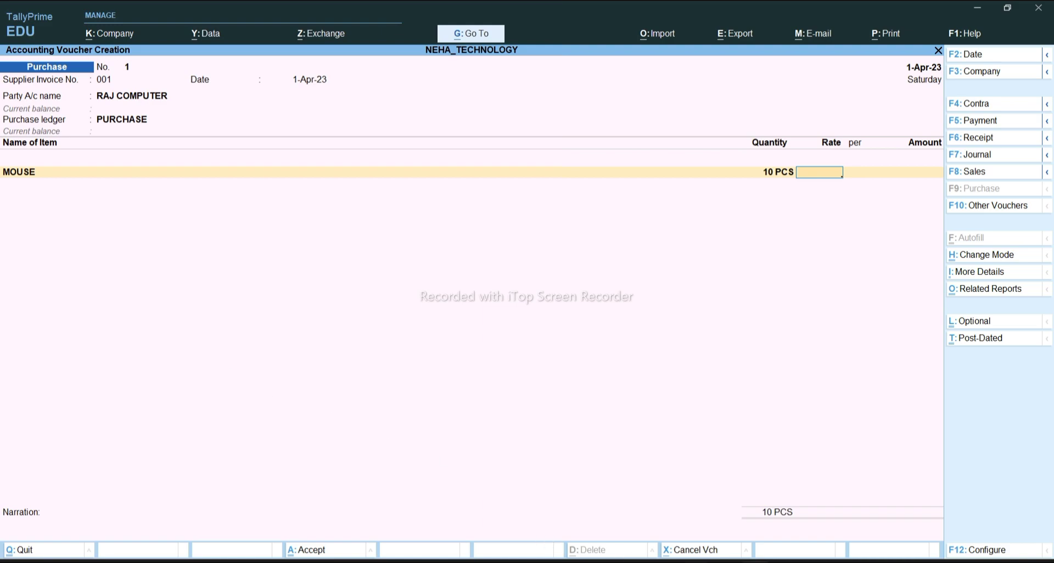
click(574, 562)
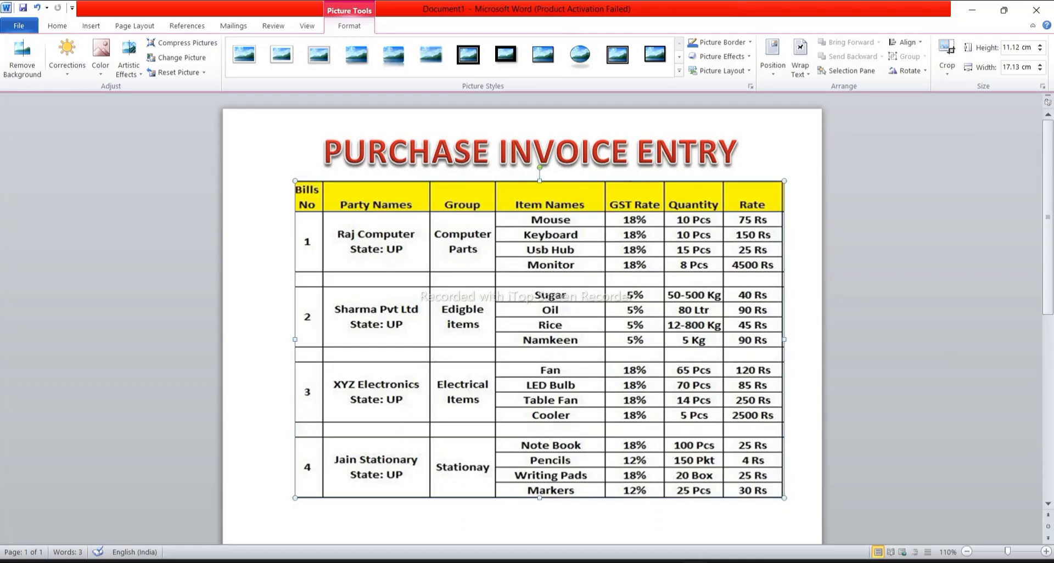
click(585, 562)
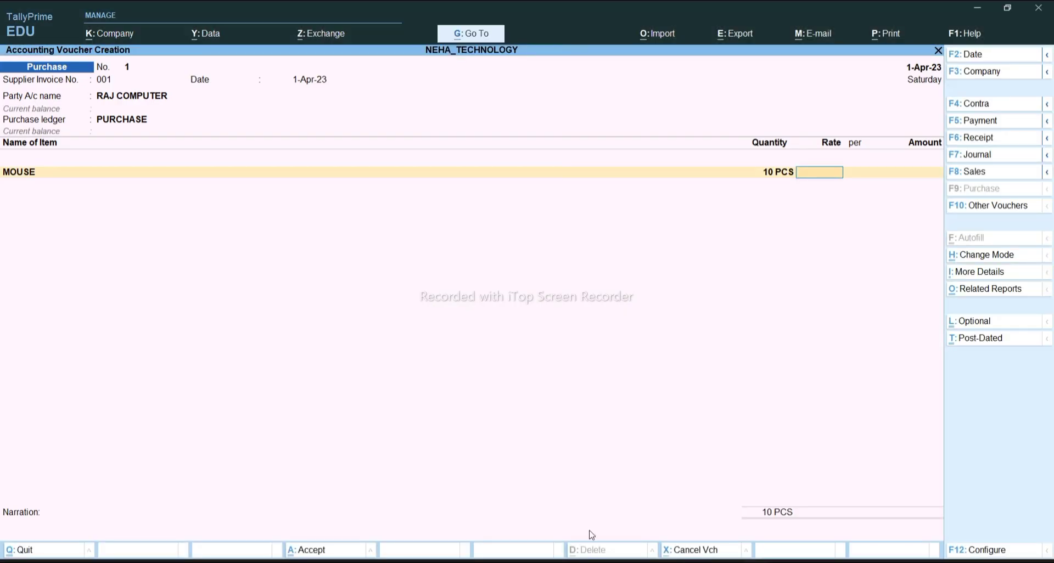
text(75)
key(Return)
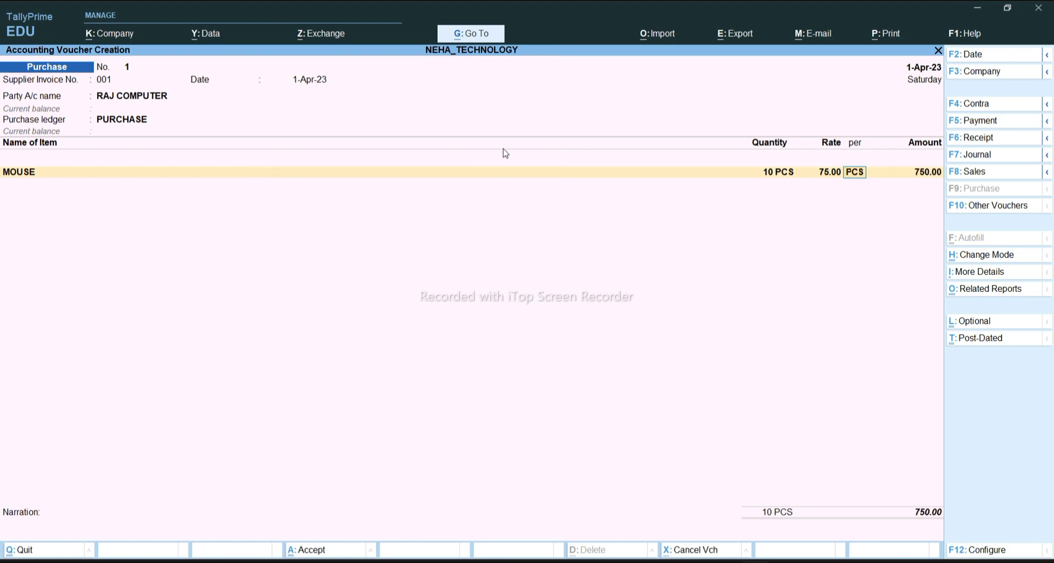
key(Return)
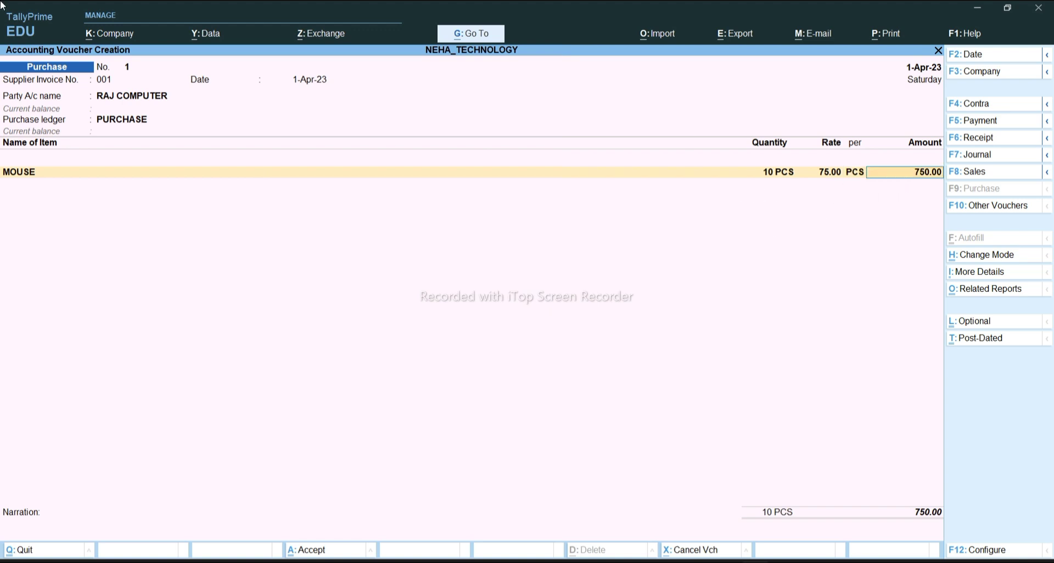
key(Return)
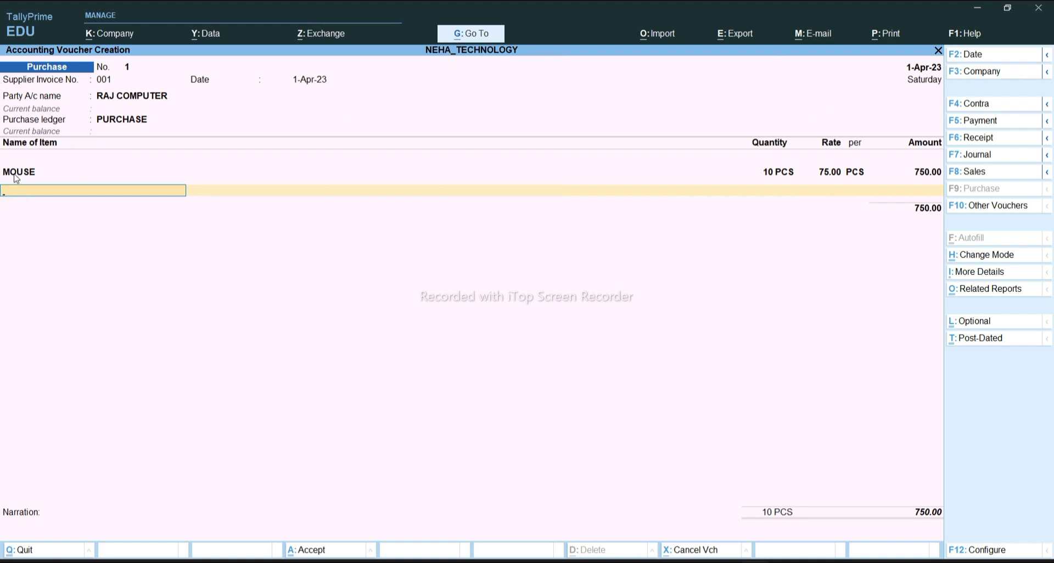
Add KEYBOARD: 10 PCS at a rate of 150, checked against the invoice, for 1,500.00
text(k)
key(Return)
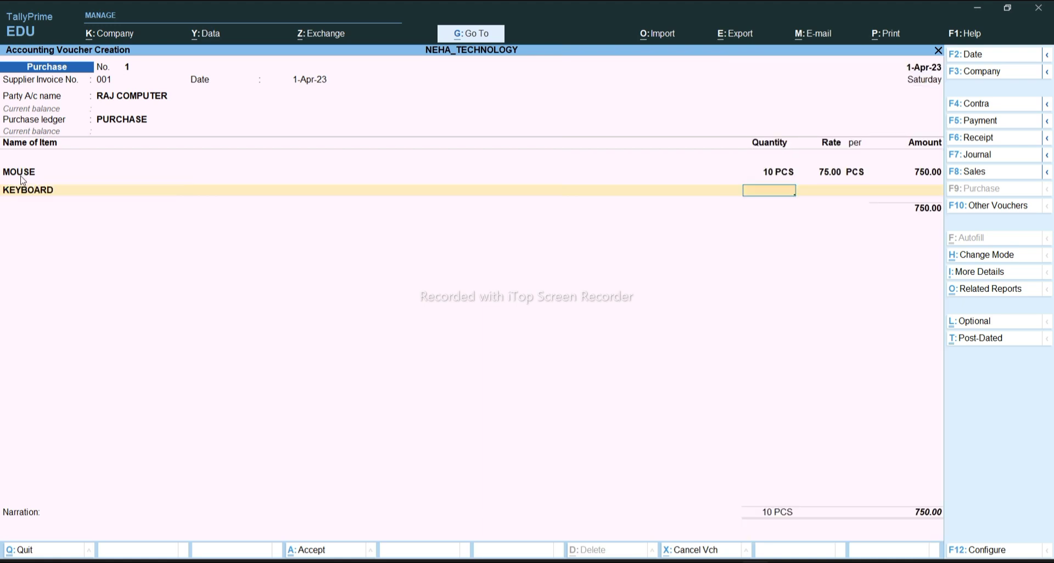
text(10)
key(Return)
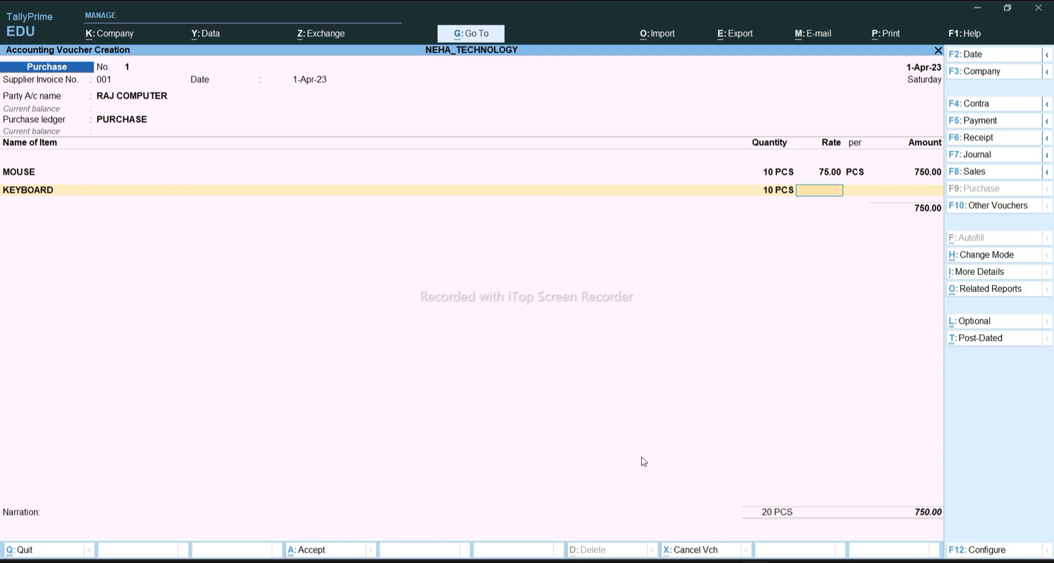
key(alt+Tab)
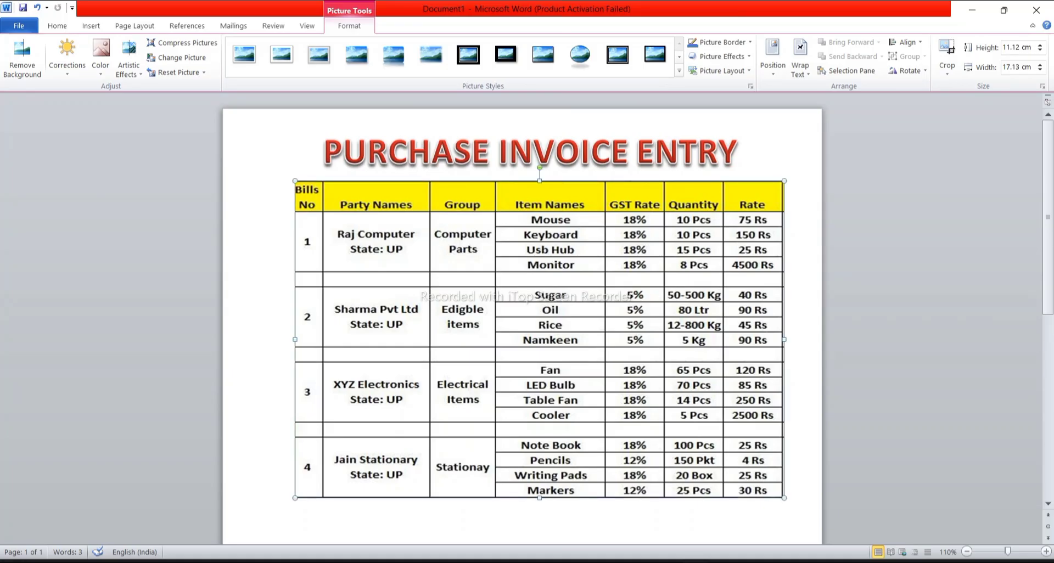
click(702, 546)
text(150)
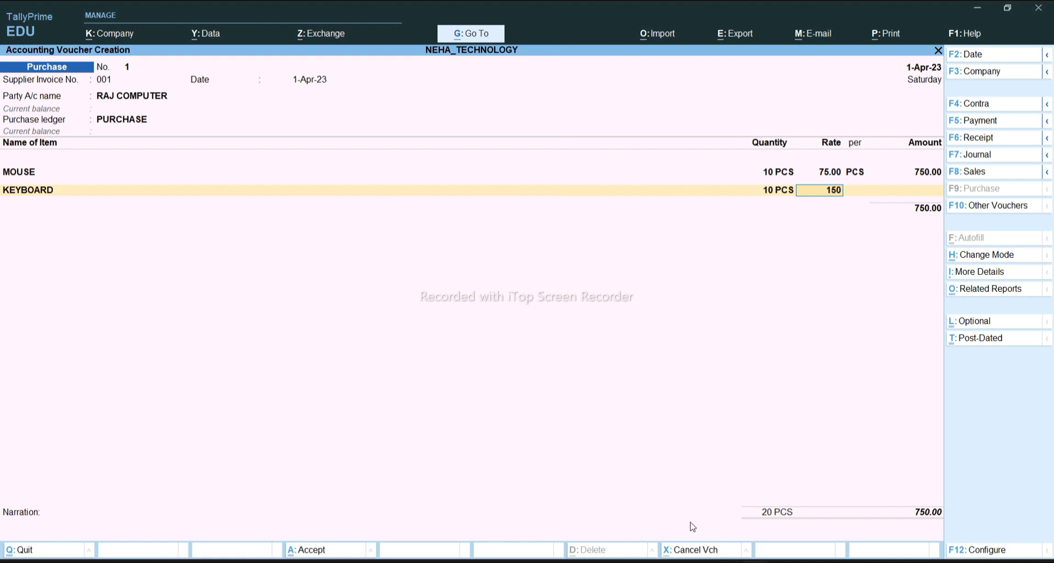
key(Return)
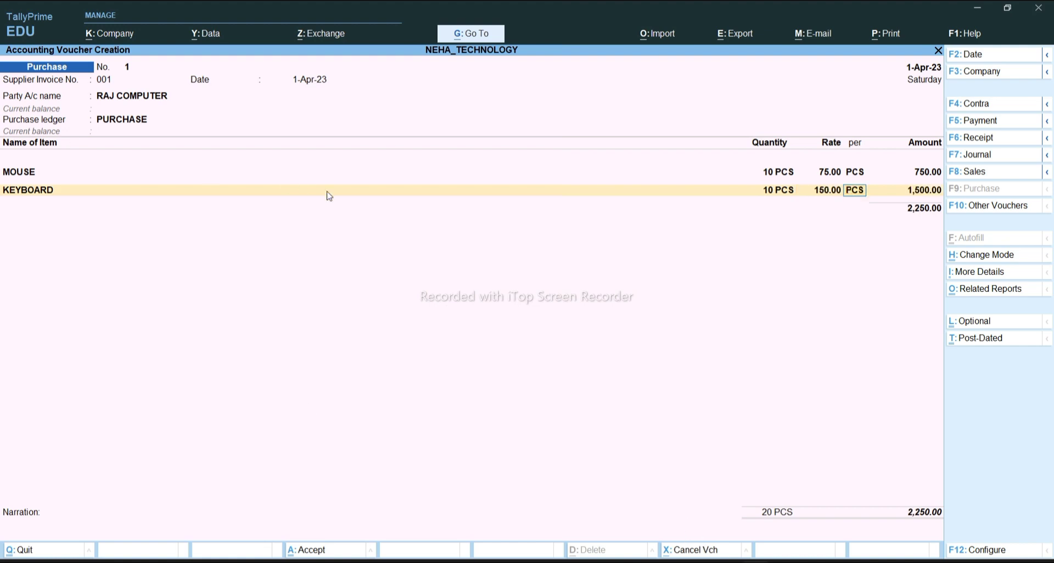
key(Return)
key(Return)
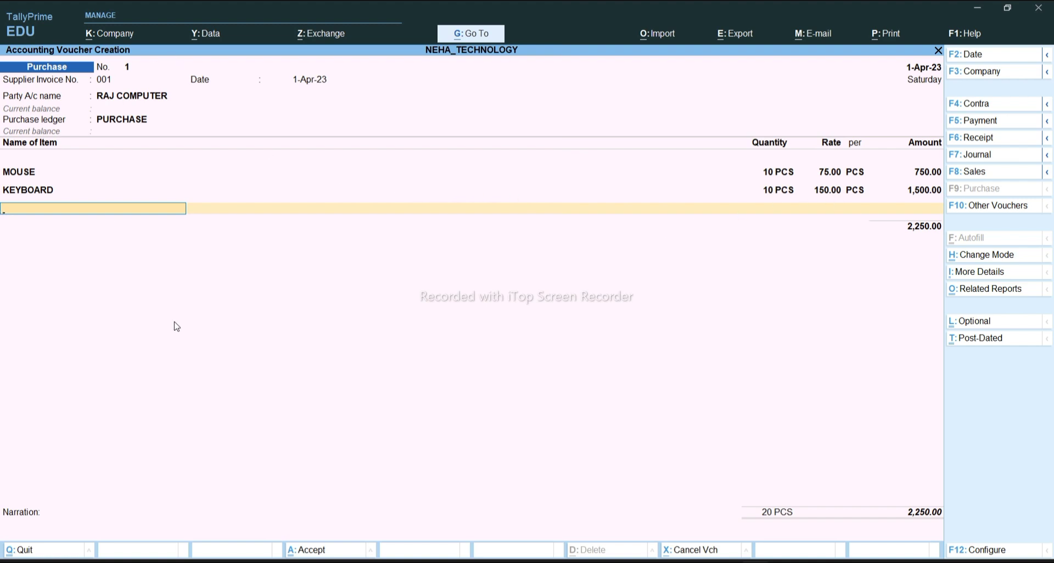
Add USB: 15 PCS at a rate of 25, for 375.00, bringing the total to 2,625.00
text(U)
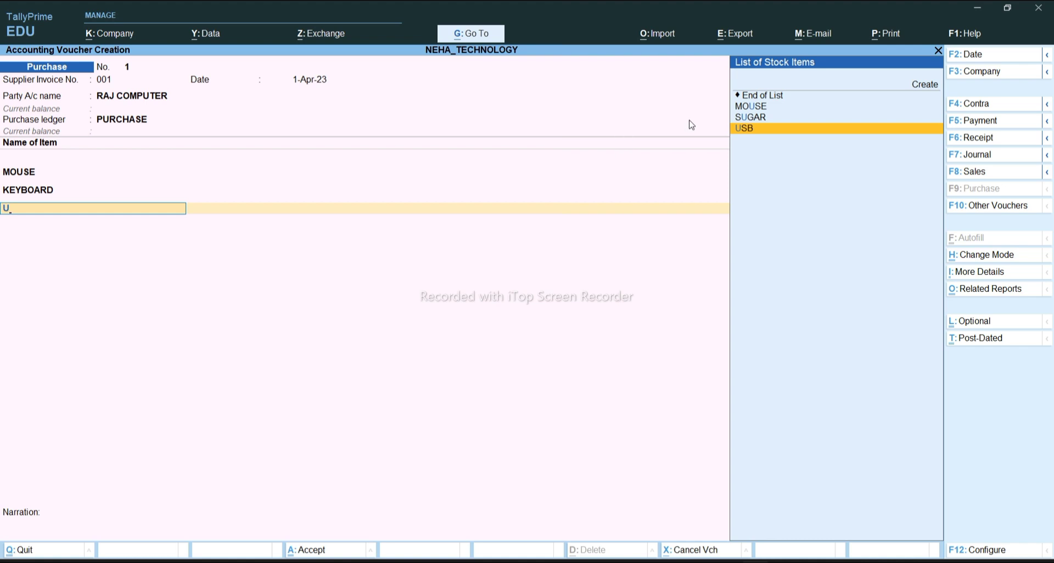
key(Return)
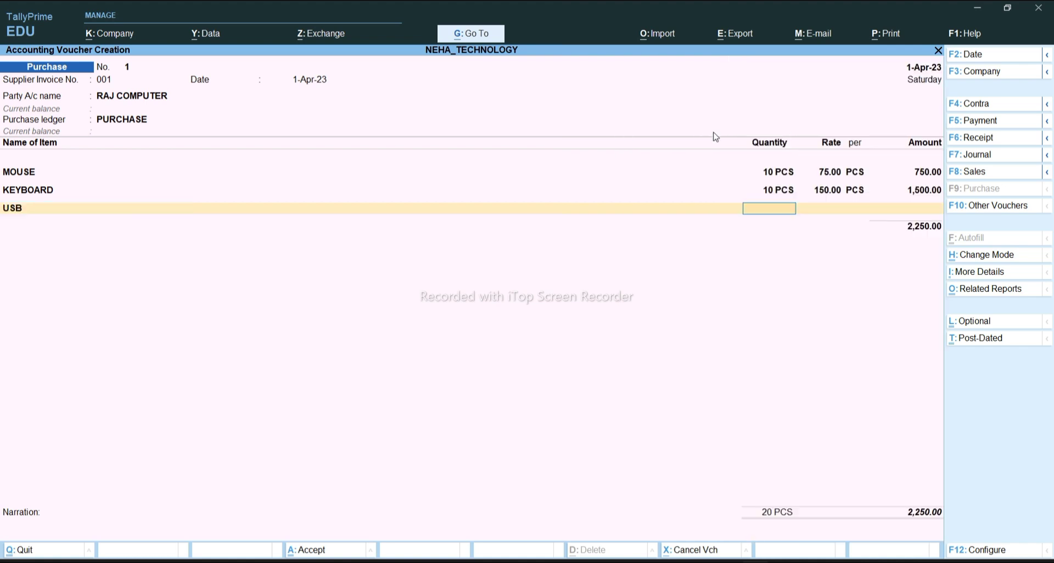
text(15)
key(Return)
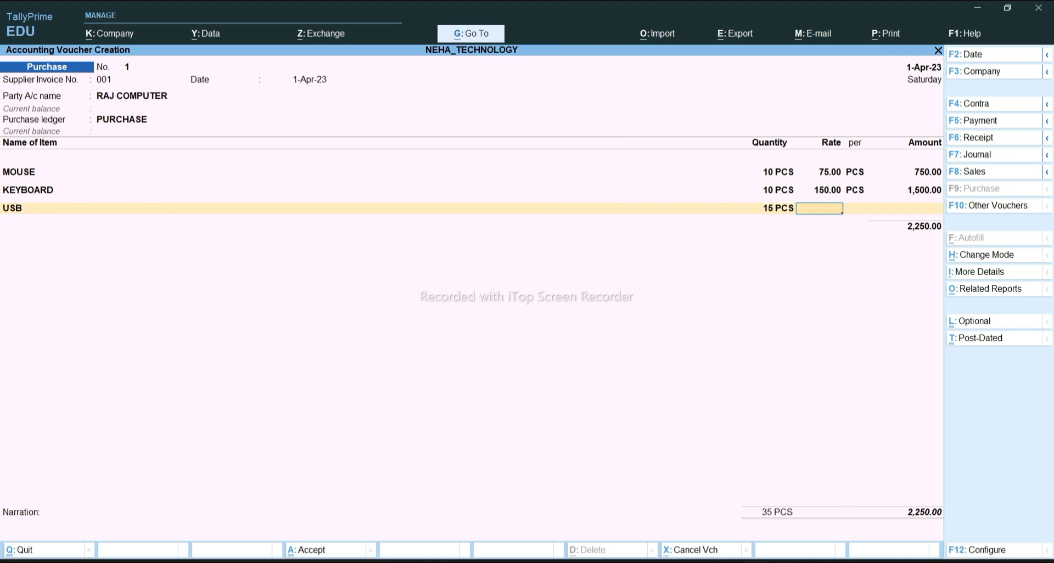
mouse_move(754, 562)
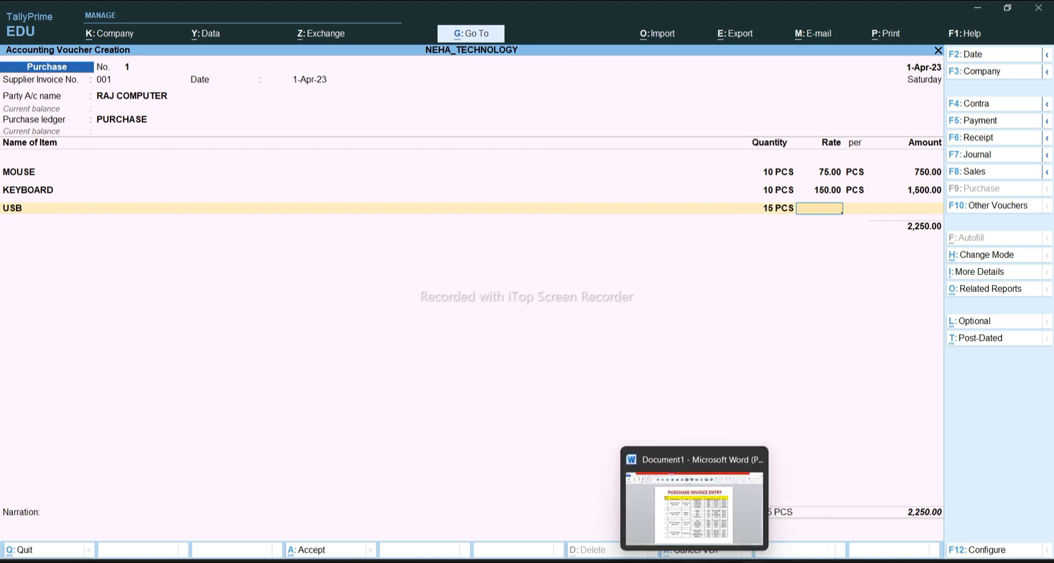
click(678, 537)
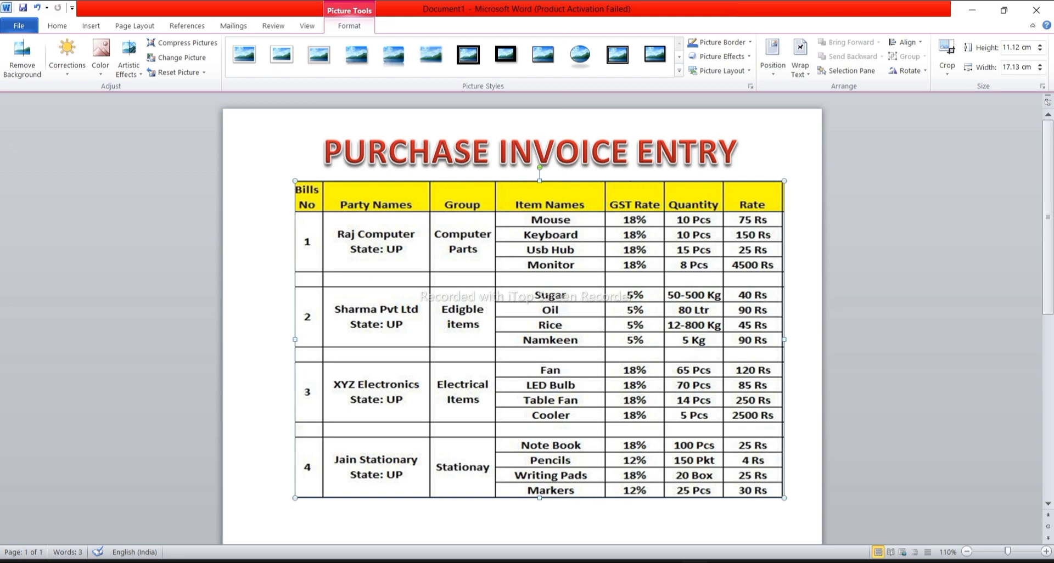
click(755, 562)
text(25)
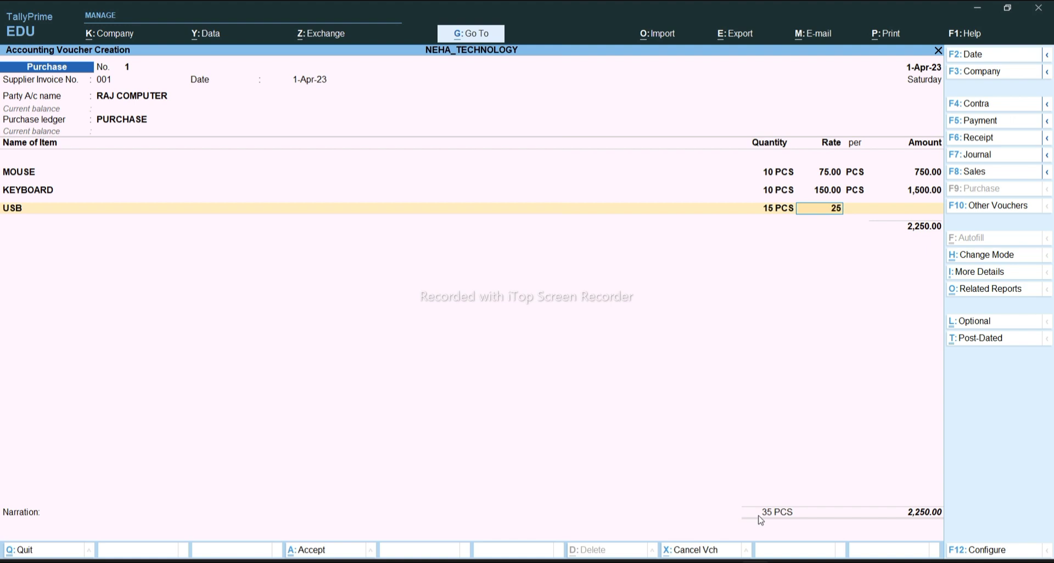
key(Return)
key(Return)
key(Return)
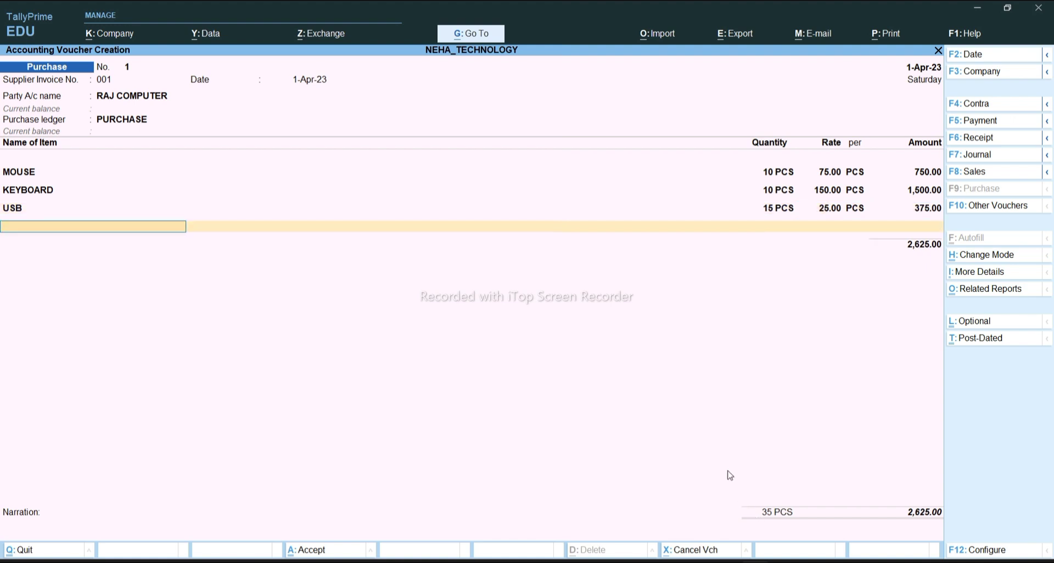
Add MONITOR: 8 PCS at 4,500 each, for 36,000.00
text(M)
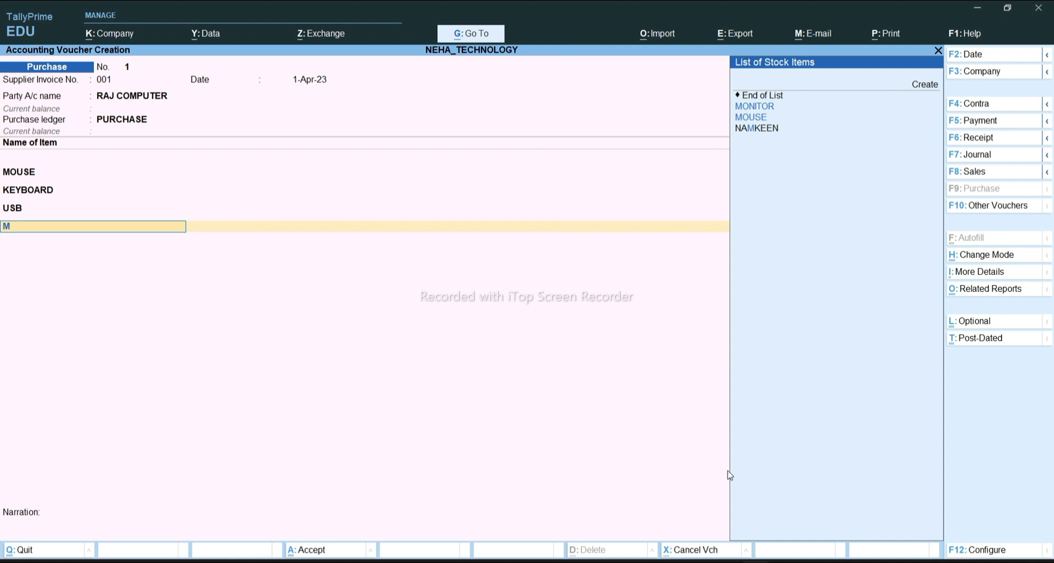
key(Return)
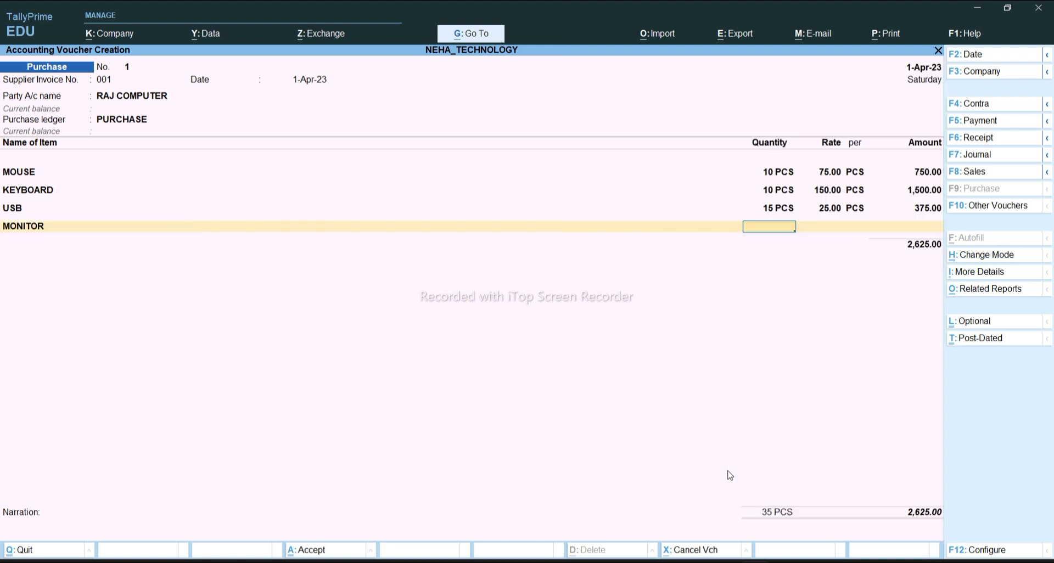
text(8)
key(Return)
text(4500)
key(Return)
key(Return)
key(Return)
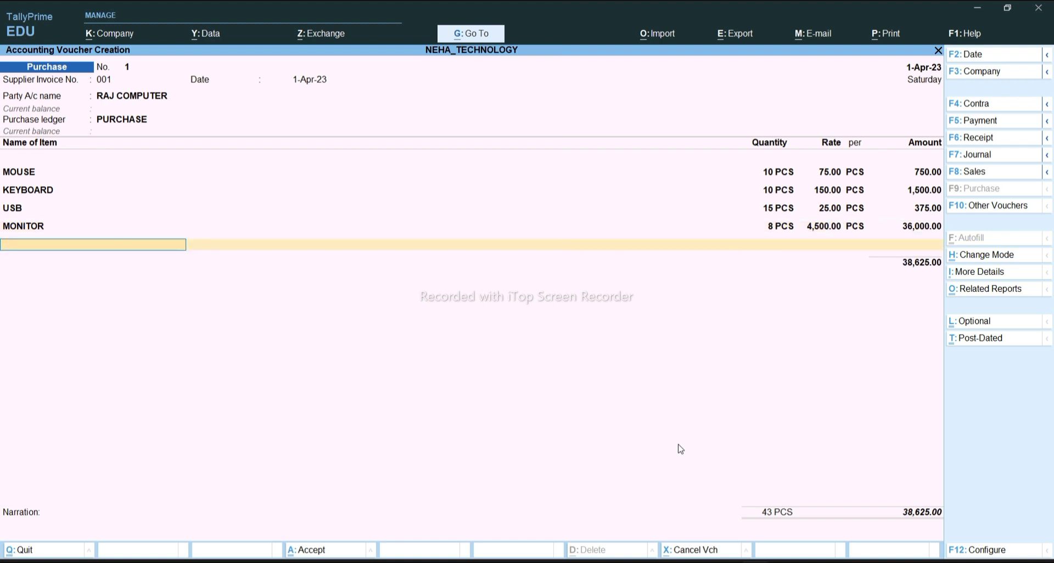
key(Return)
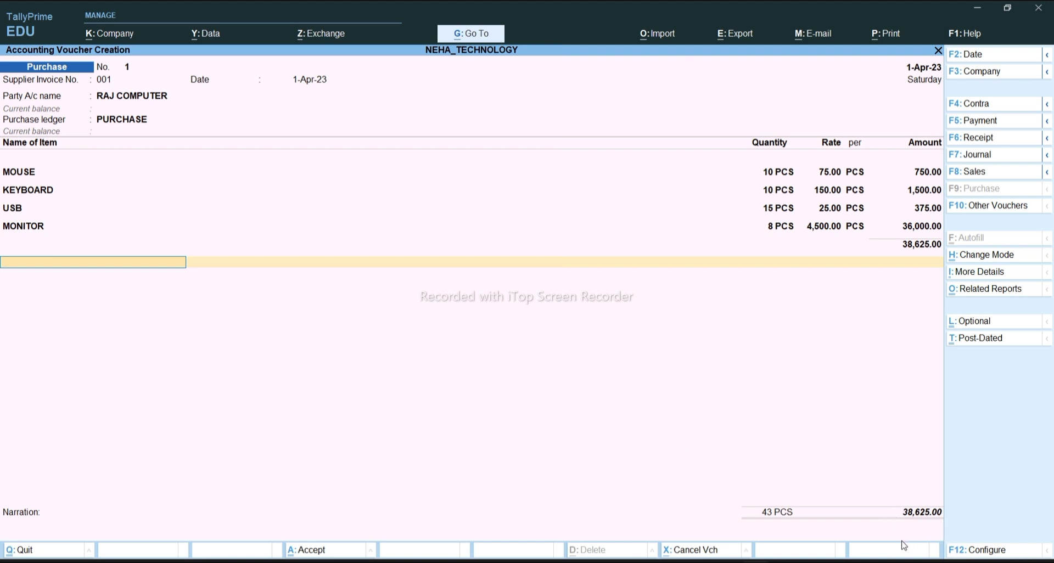
click(695, 550)
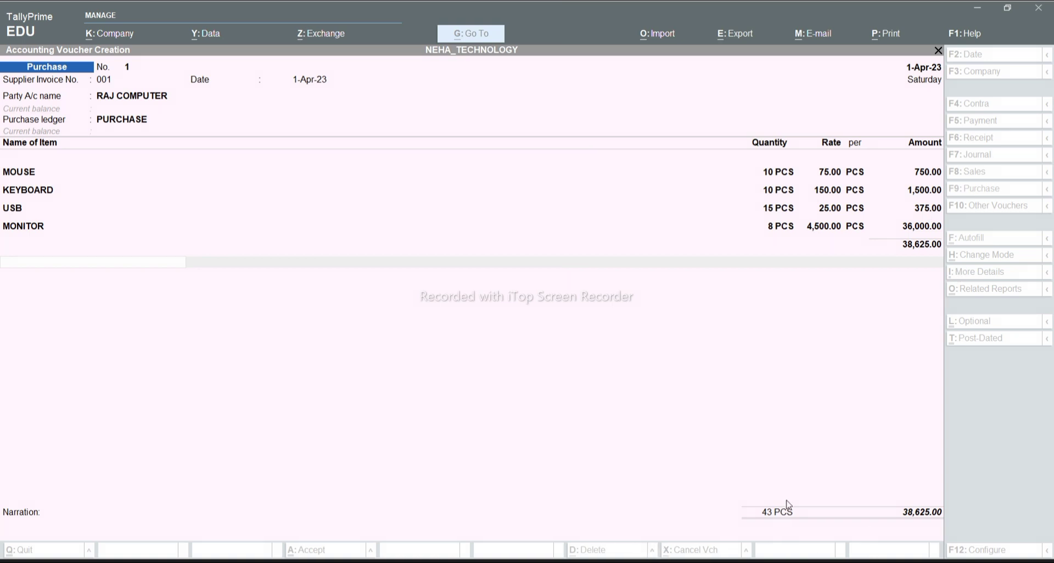
End the item list and save voucher 1 with a New Ref bill reference for RAJ COMPUTER
click(119, 262)
key(Return)
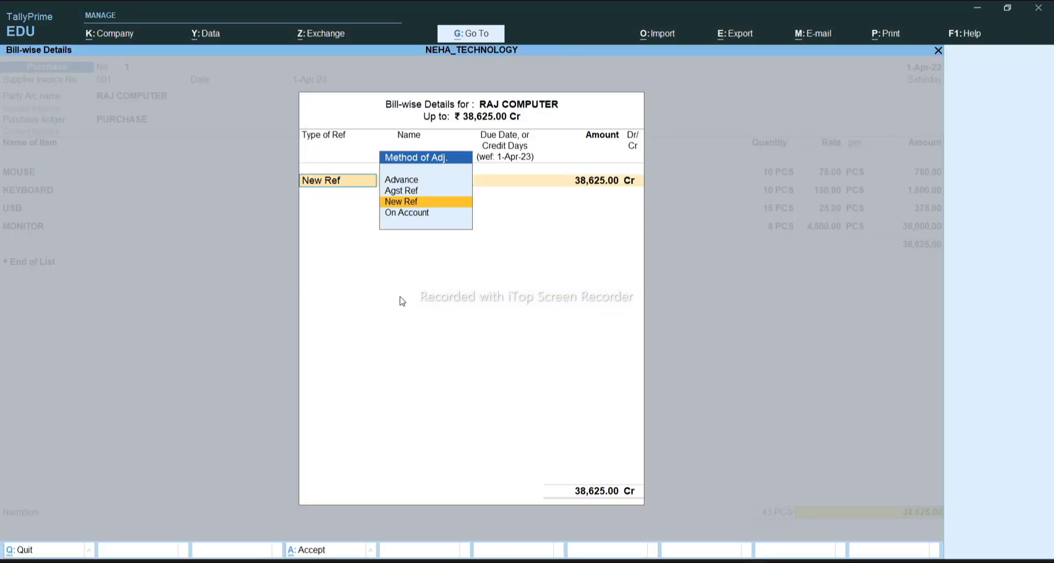
key(Return)
key(Return)
key(Return)
key(Return)
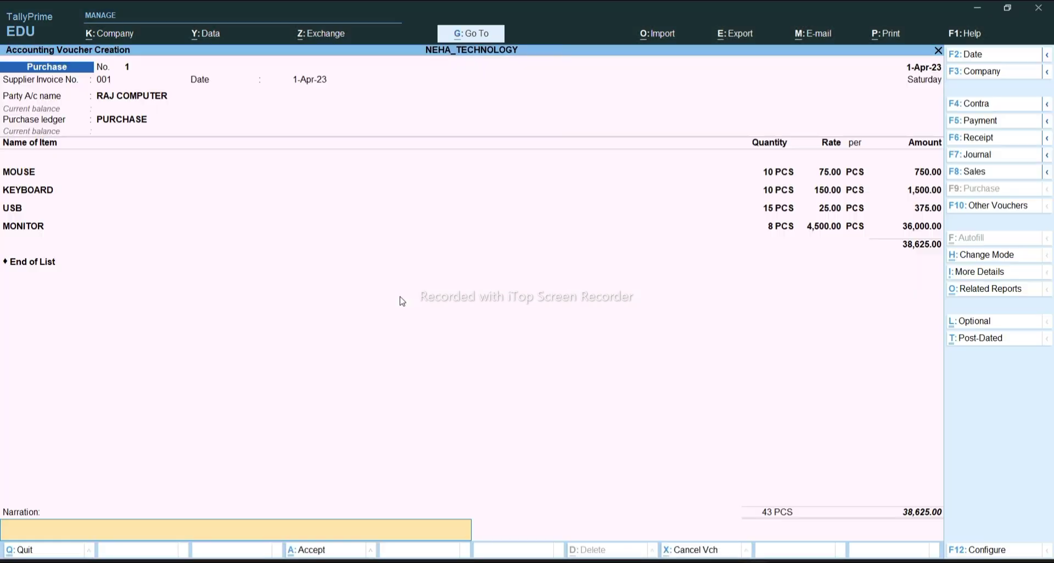
key(Return)
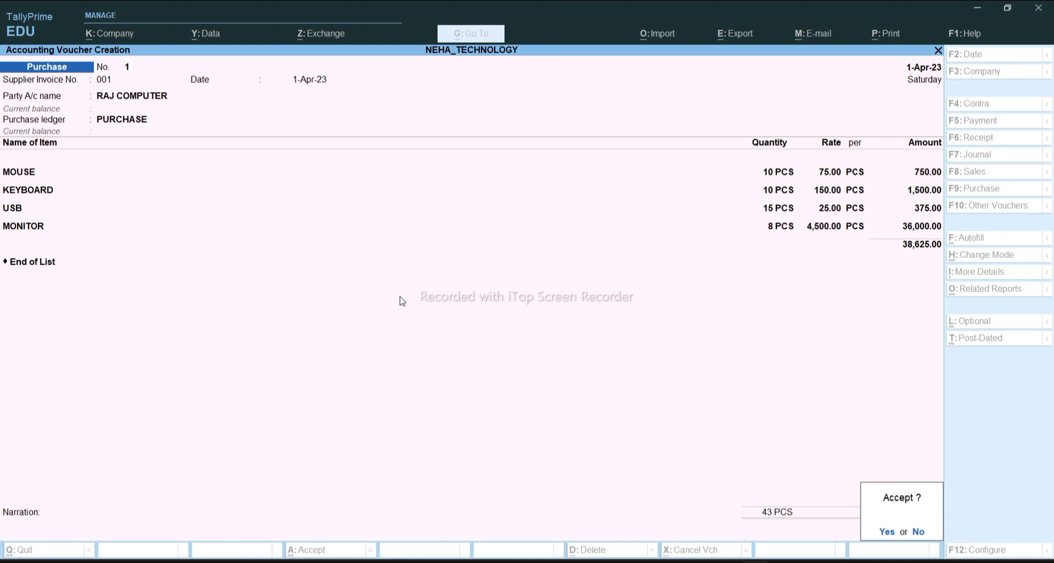
key(Return)
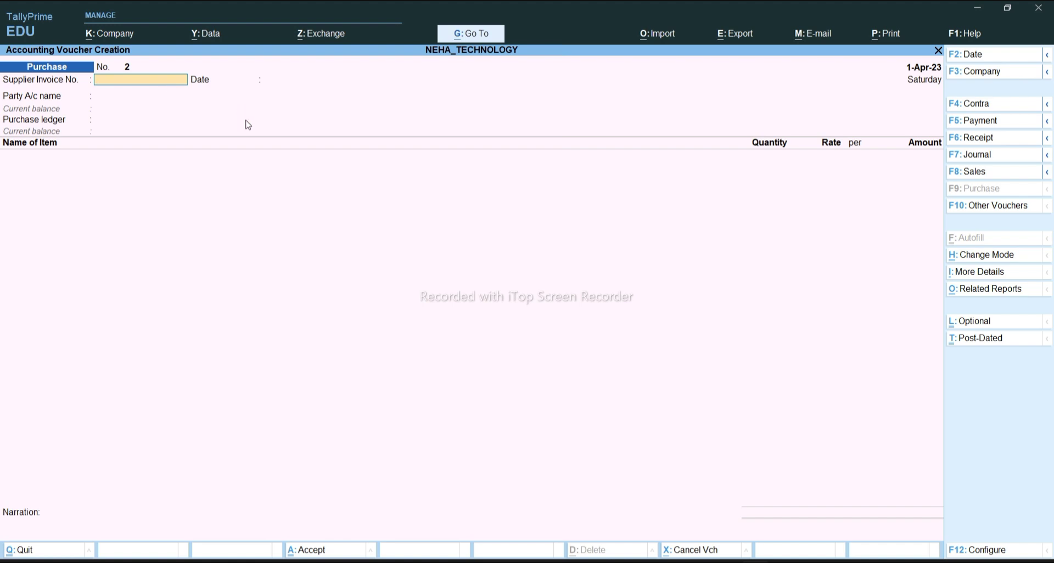
Begin voucher 2 with supplier invoice number 2, leaving Cash as the interim party
text(2)
key(Return)
key(Return)
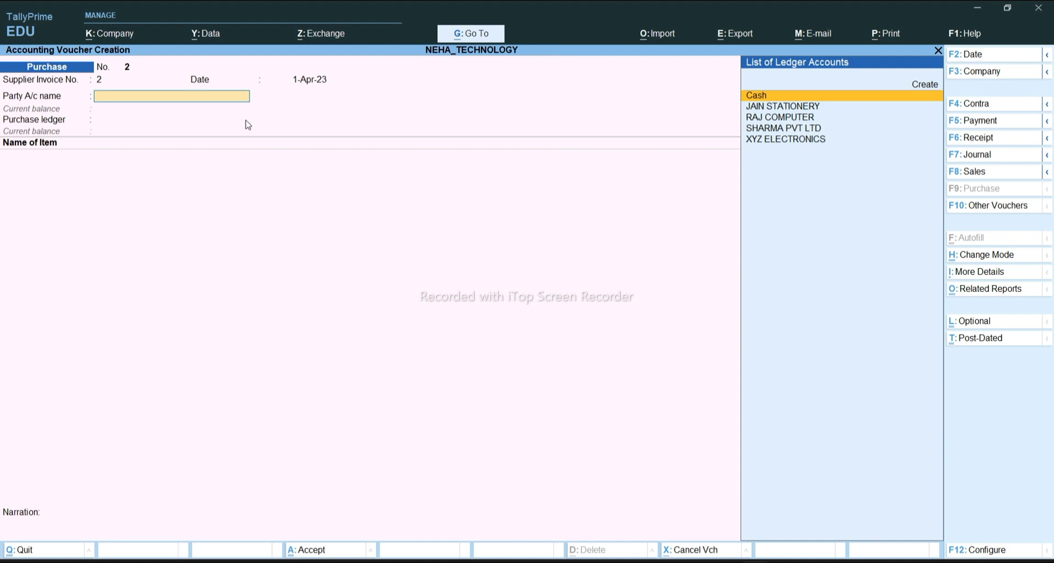
key(Return)
key(Return)
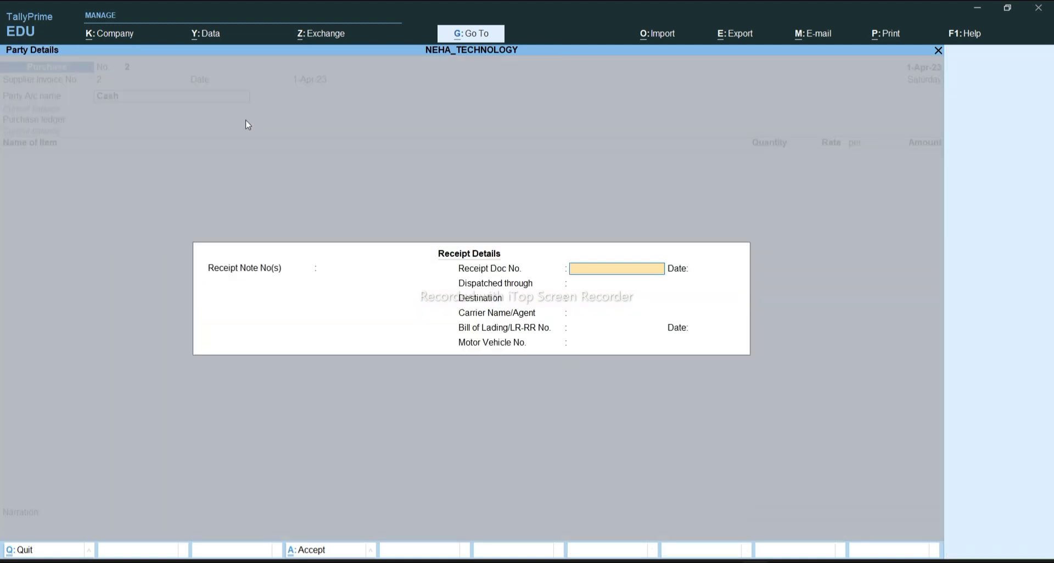
key(Escape)
Choose SHARMA PVT LTD as party, set Place of Supply to Uttar Pradesh, and accept the PURCHASE ledger
key(Return)
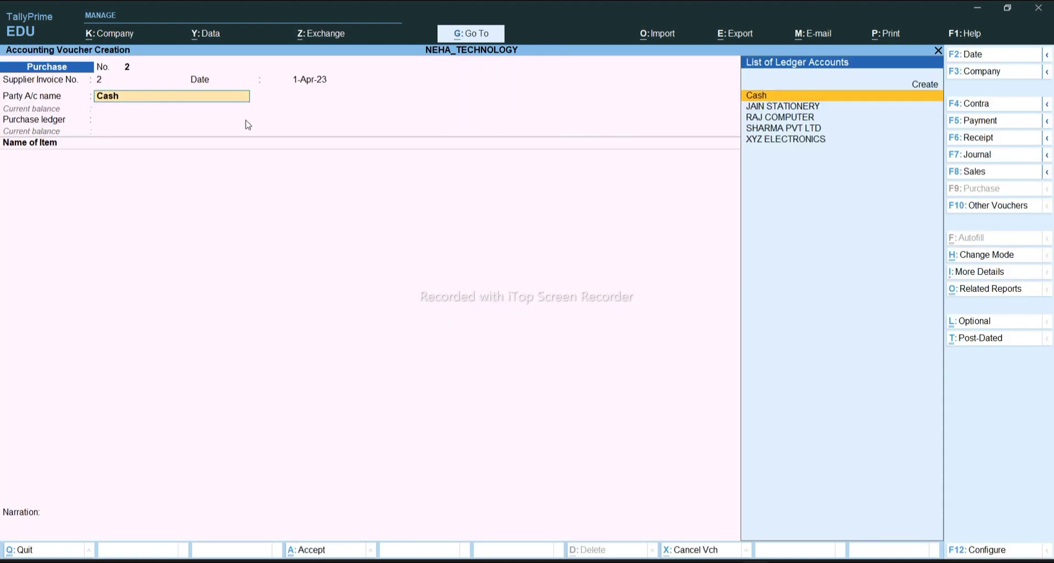
key(Down)
key(Down)
key(Down)
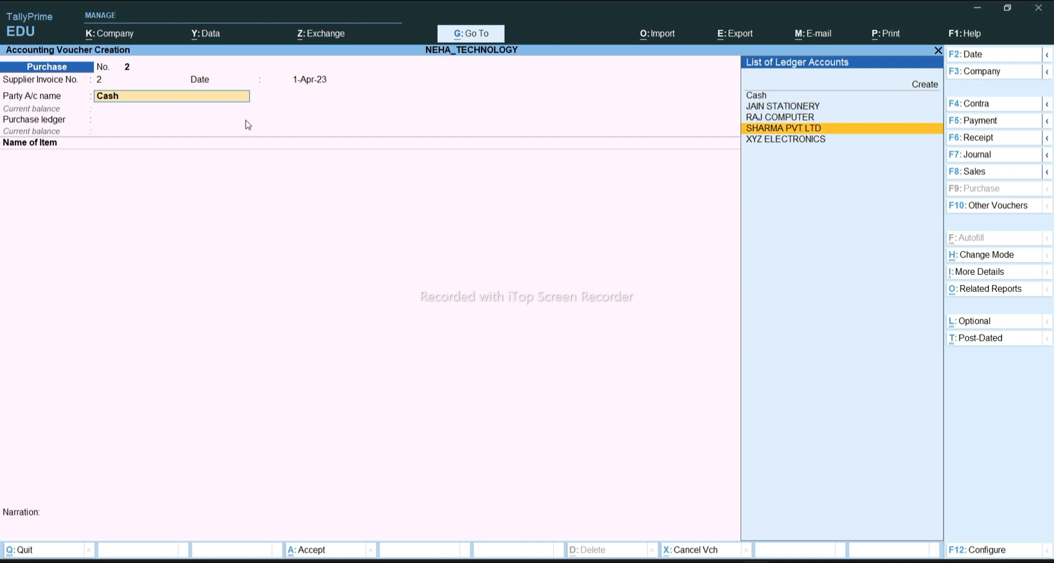
key(Return)
key(Return)
key(Return)
key(Return)
key(Return)
key(Return)
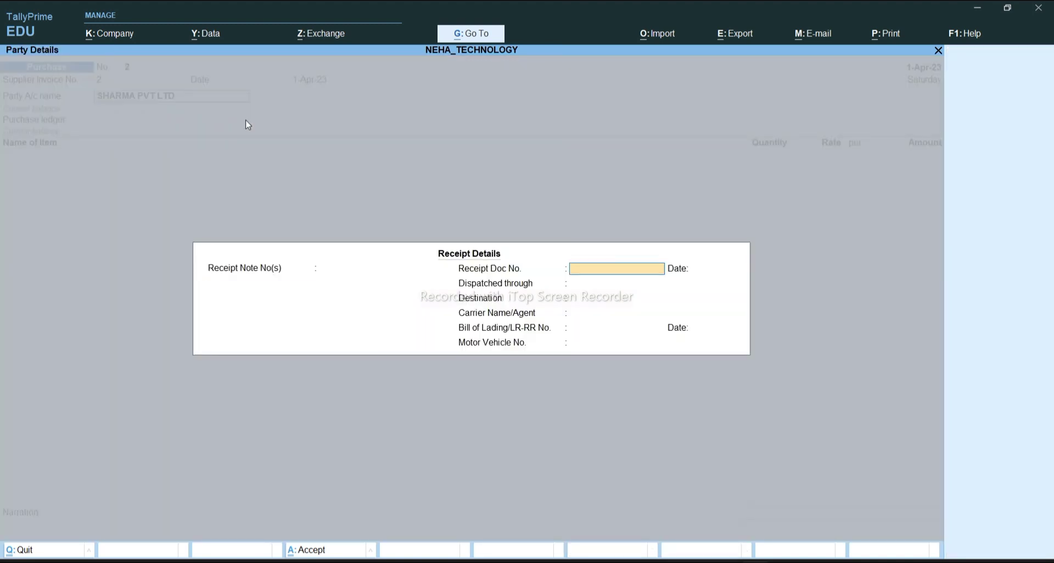
key(Return)
key(Return)
key(Return)
key(Return)
key(Return)
key(Return)
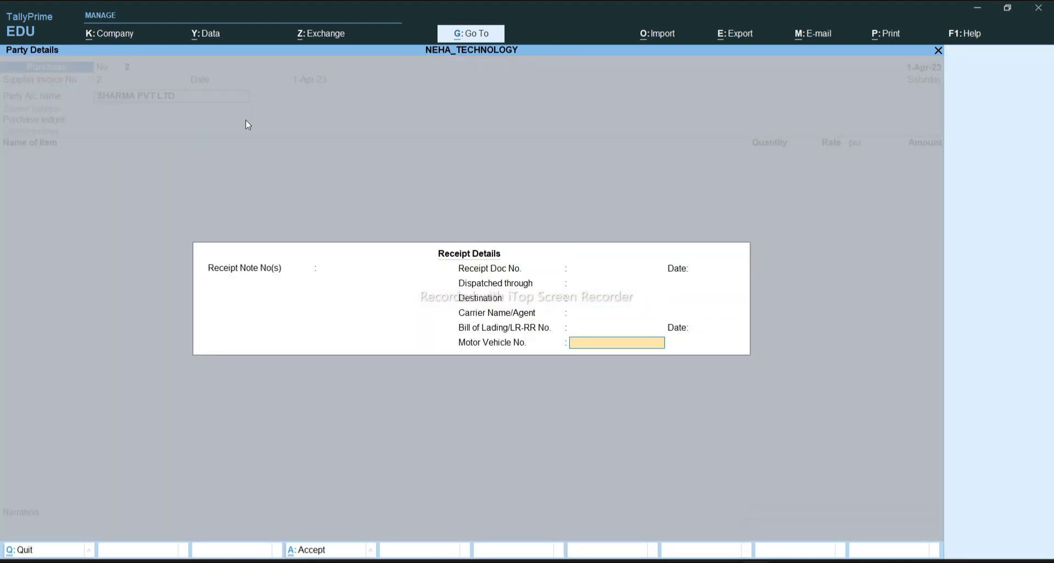
key(Return)
key(Return)
key(Return)
key(Return)
key(Return)
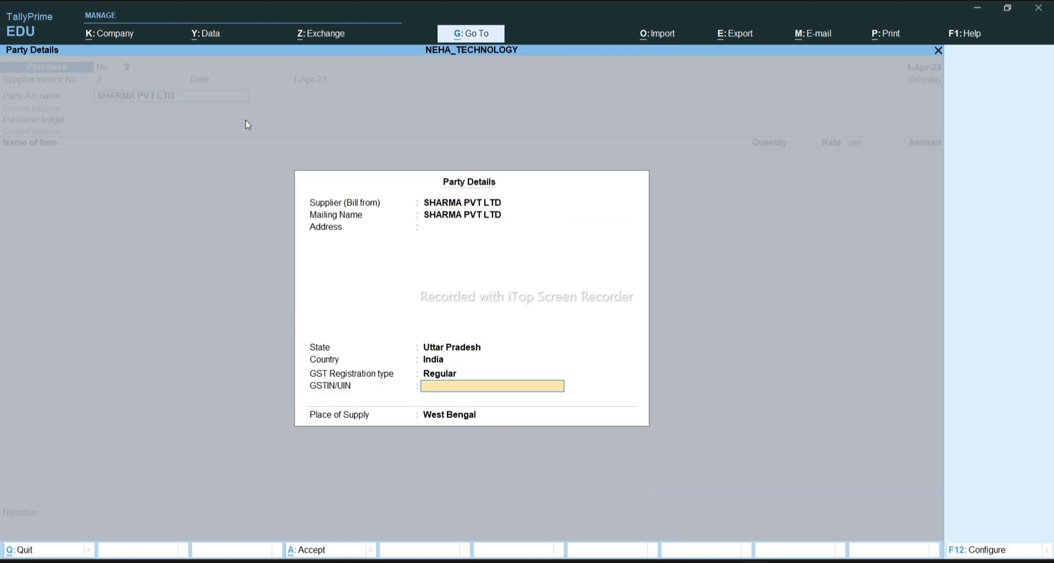
text(U)
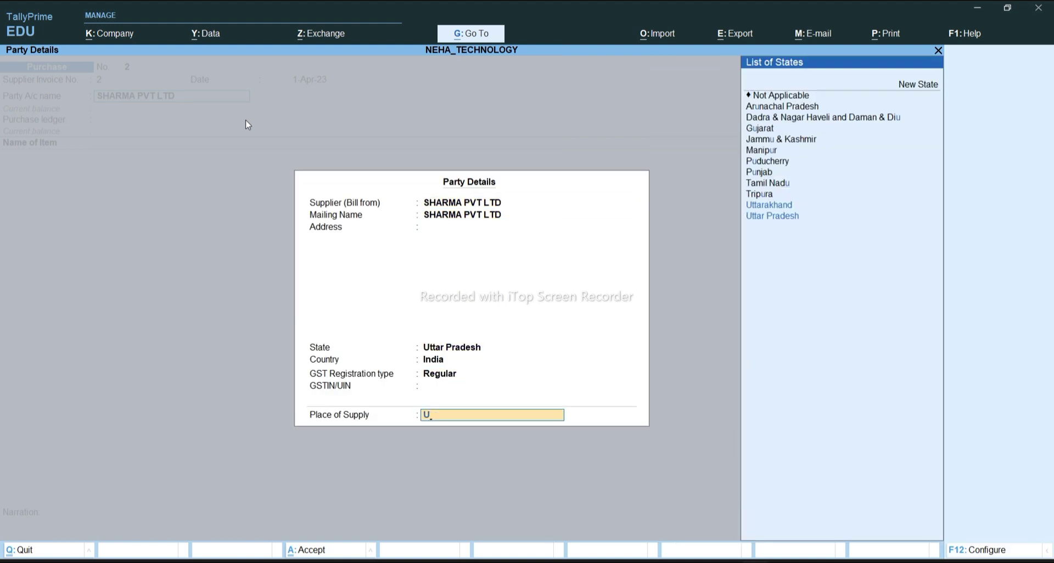
key(Down)
key(Return)
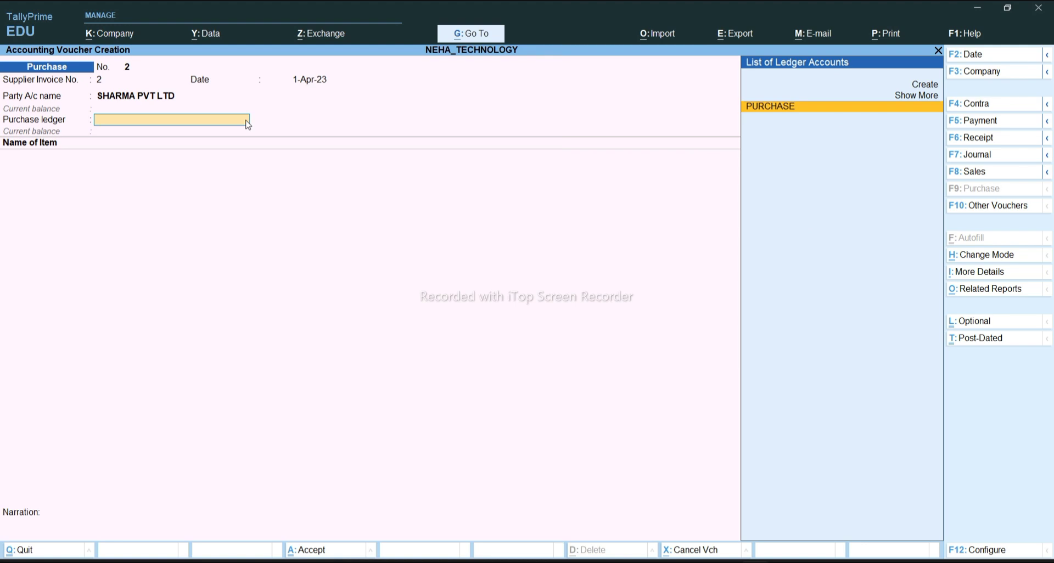
key(Return)
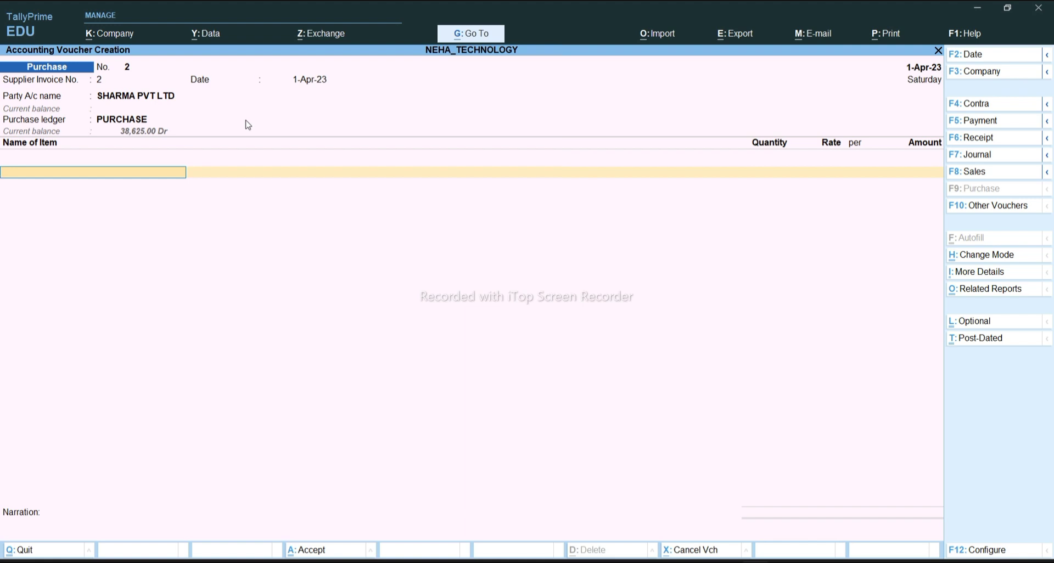
Add SUGAR, 52 KG at 45 (2,340.00), and OIL, 10 LTR at 60
text(SU)
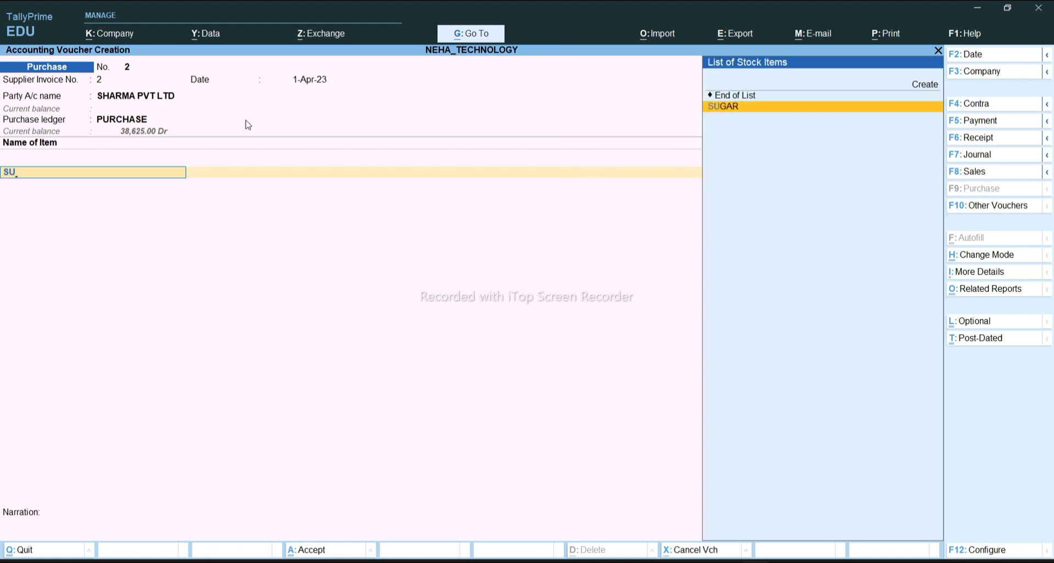
key(Return)
text(52)
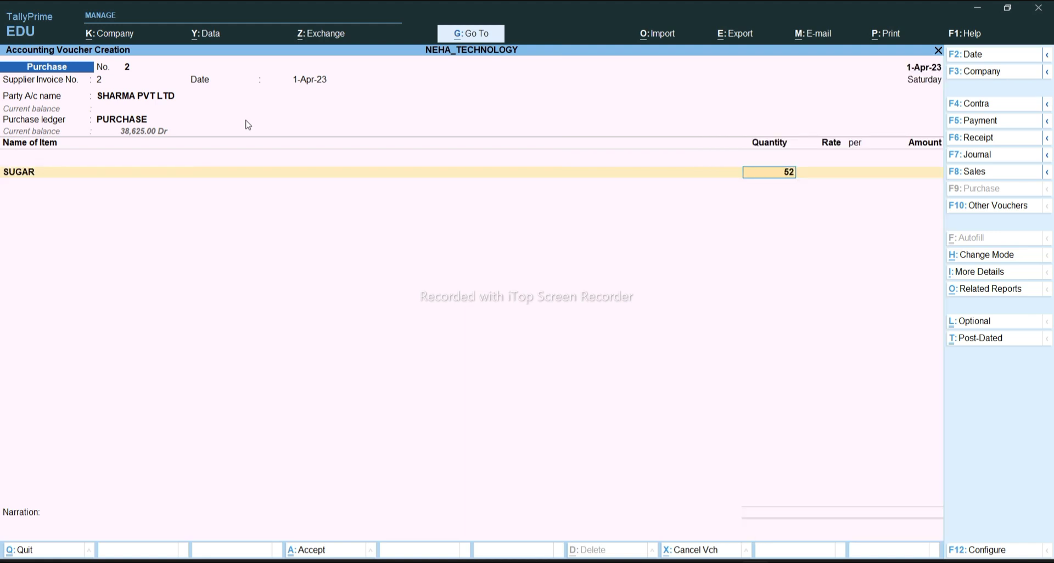
key(Return)
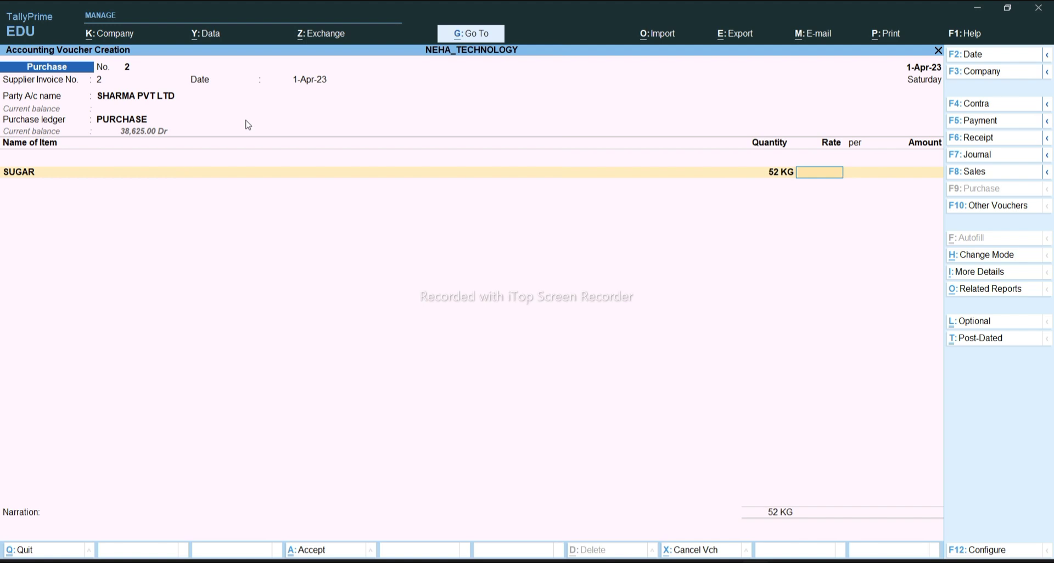
text(45)
key(Return)
key(Return)
key(Return)
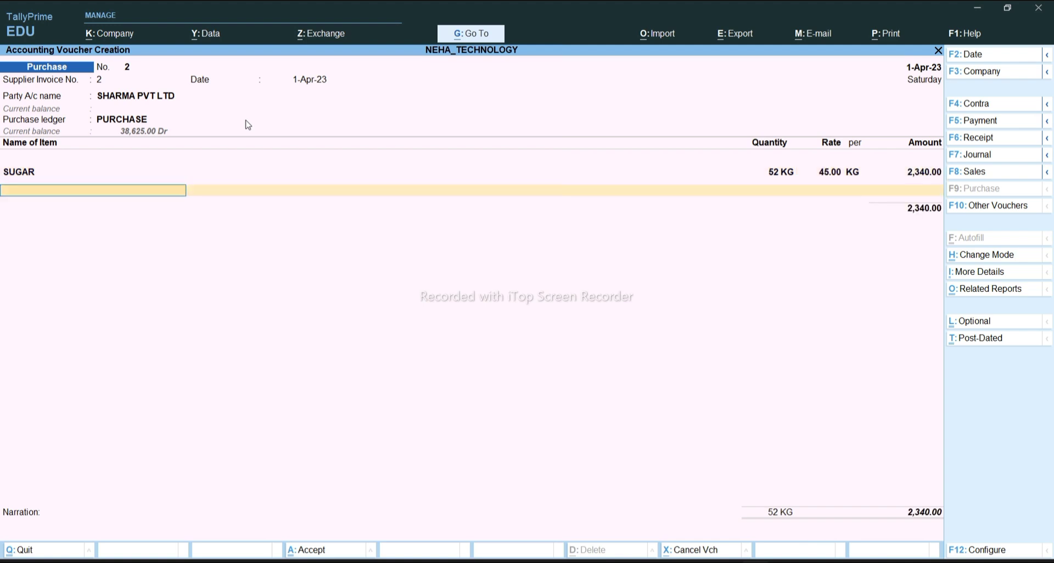
text(O)
key(Return)
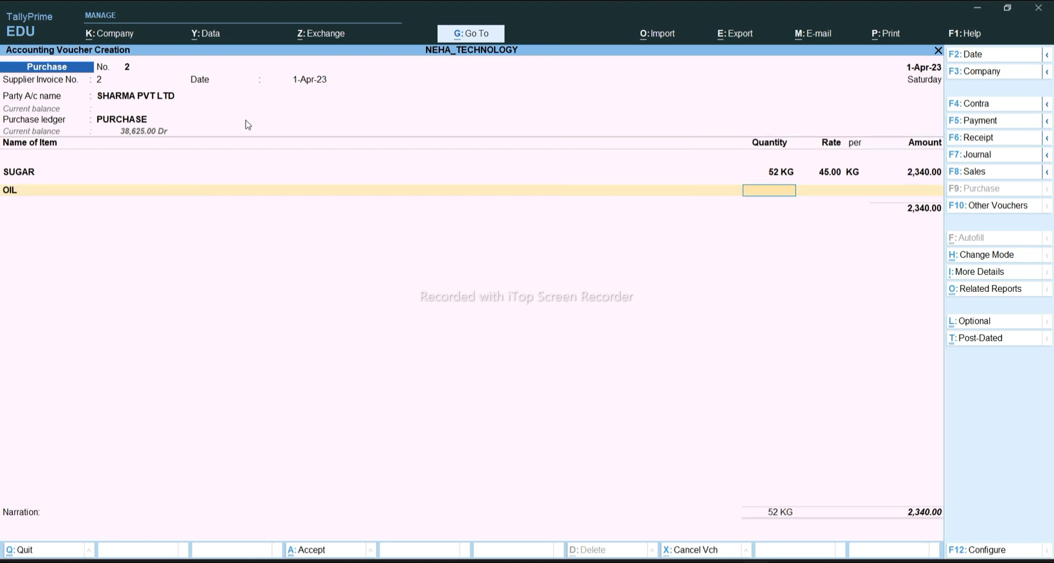
text(10)
key(Return)
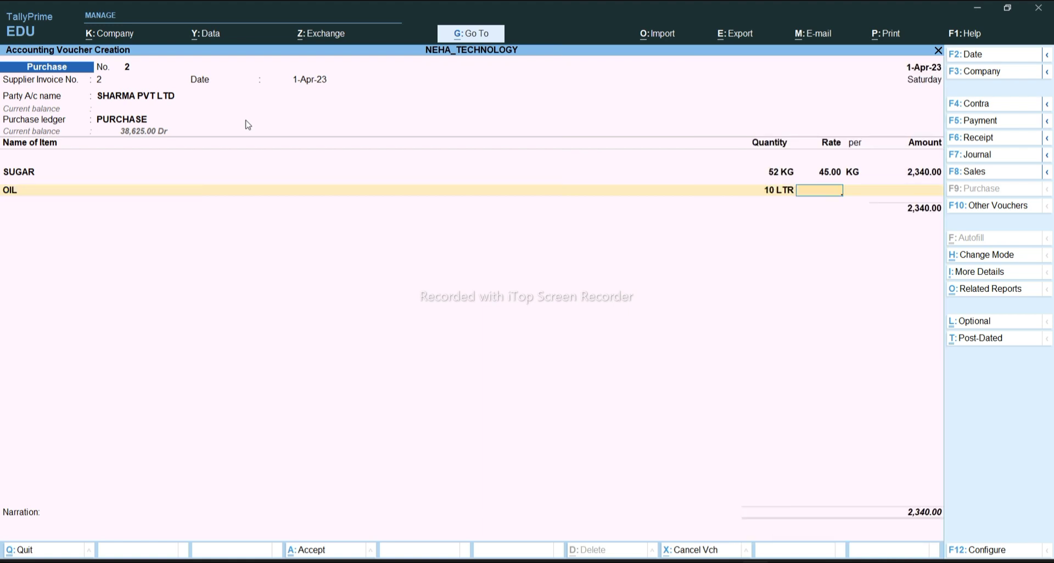
text(60)
key(Return)
key(Return)
key(Return)
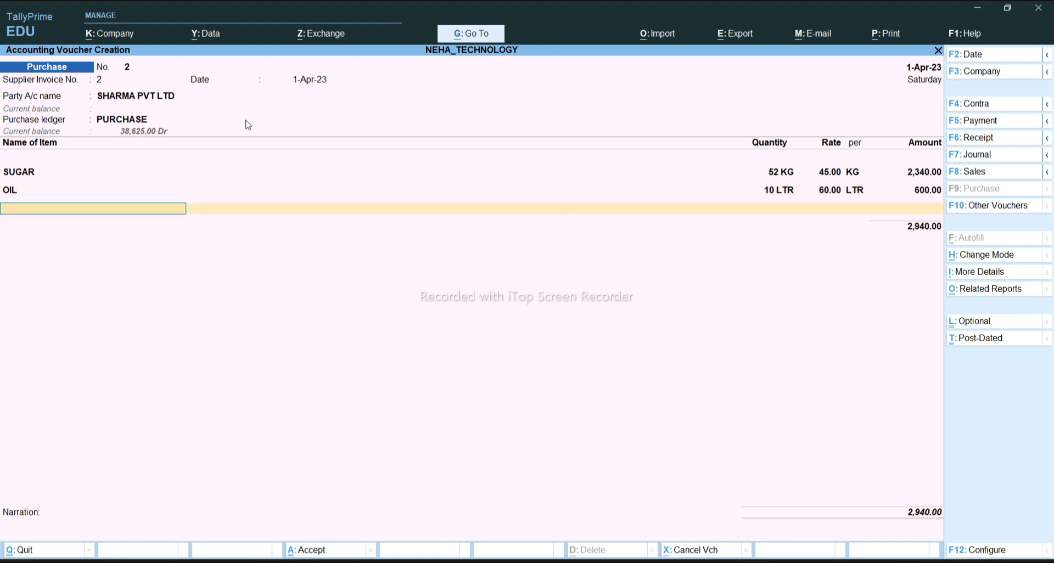
Add NAMKEEN, 5 KG at a rate of 30
text(N)
key(Return)
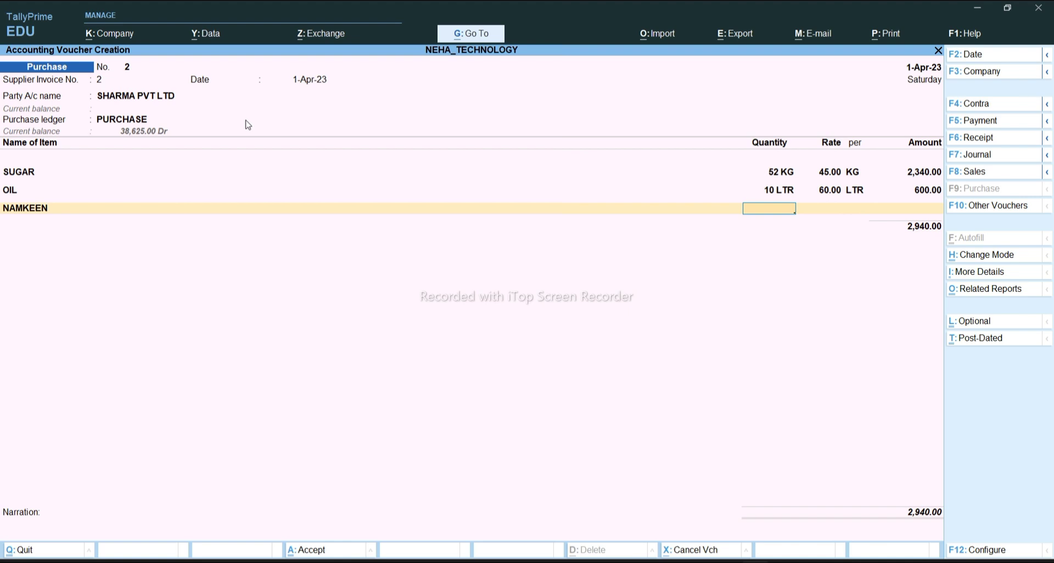
text(5)
key(Return)
text(30)
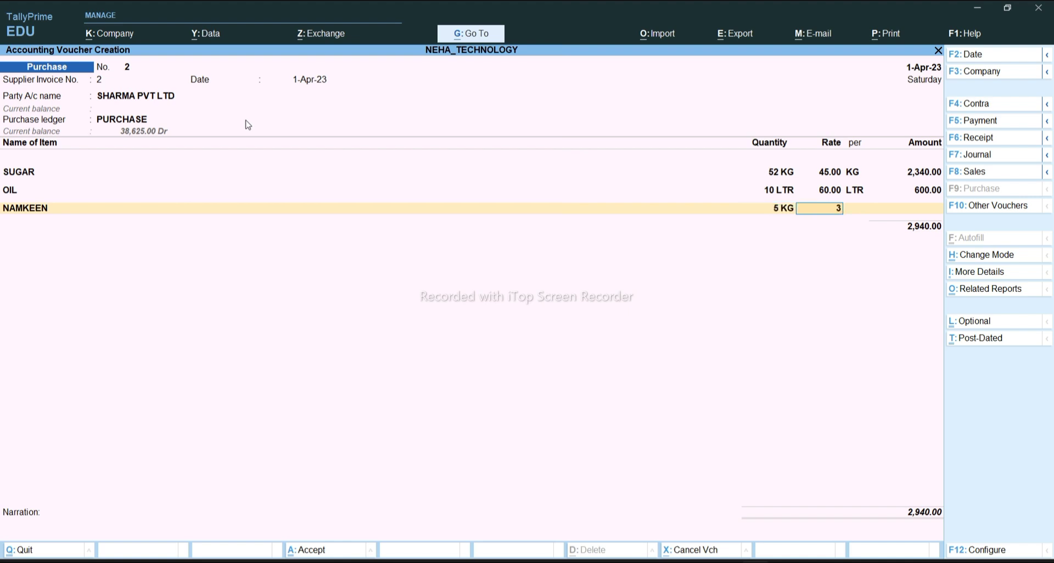
key(Return)
key(Return)
key(Return)
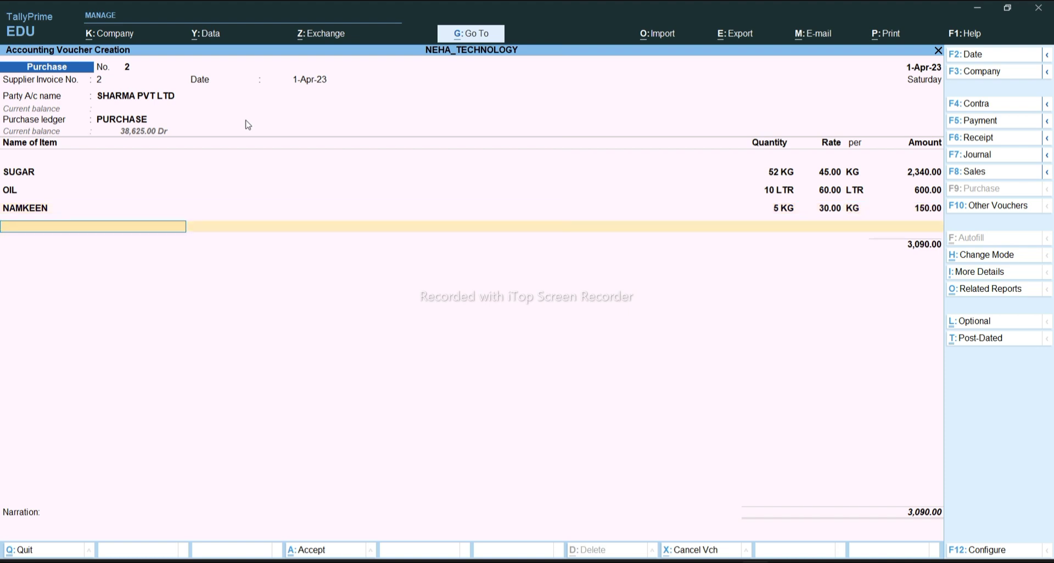
After checking the Word invoice, add RICE, 60 KG at 50 (3,000.00), and close the item list
mouse_move(694, 559)
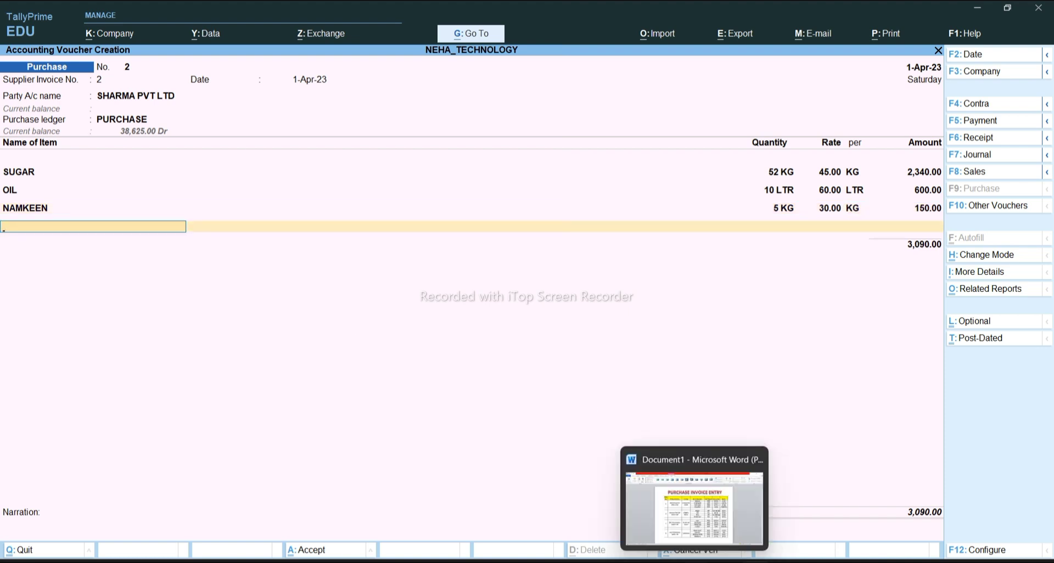
click(707, 528)
mouse_move(757, 559)
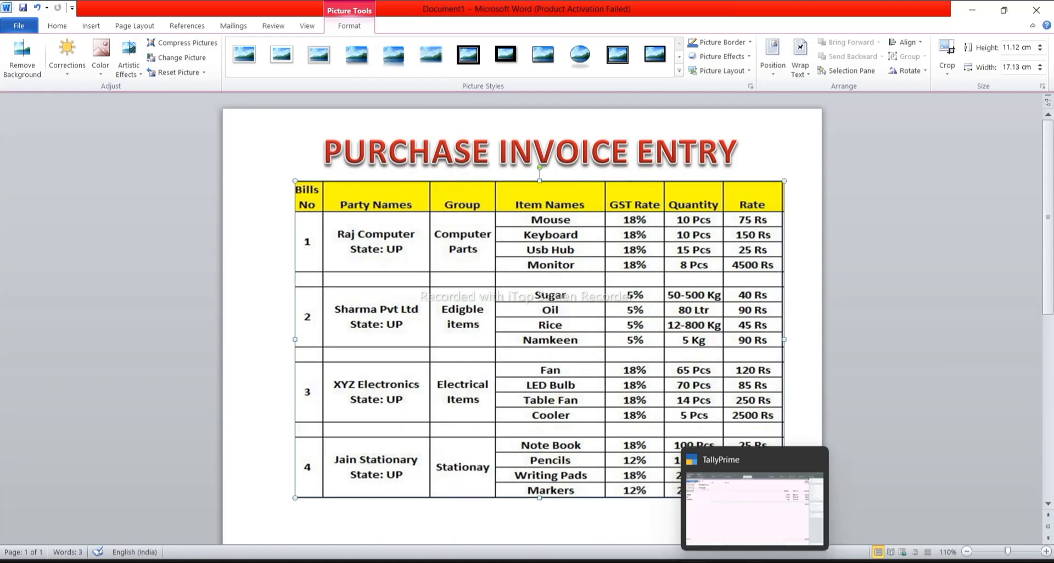
click(757, 483)
text(RICE)
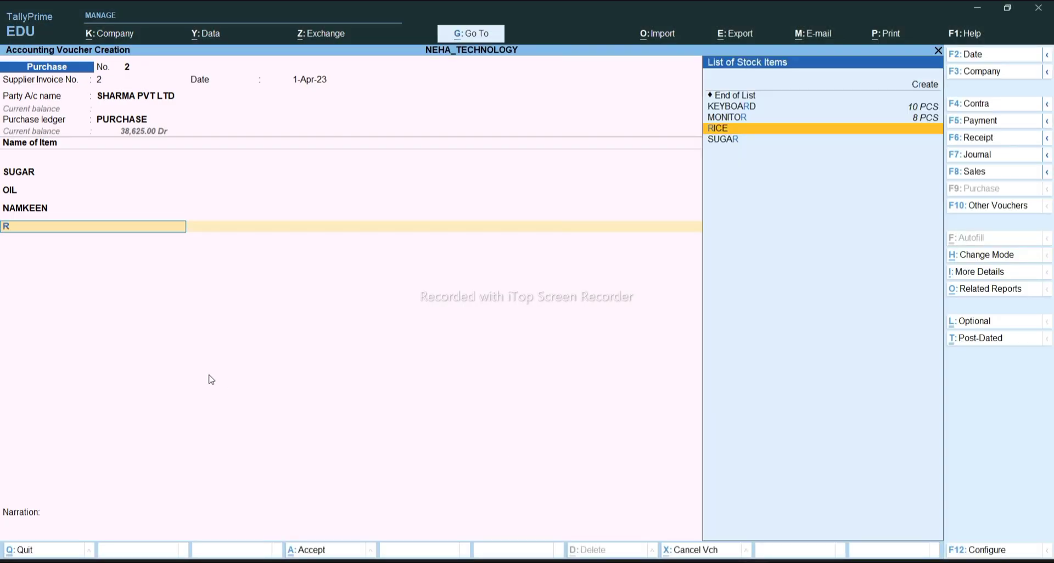
key(Return)
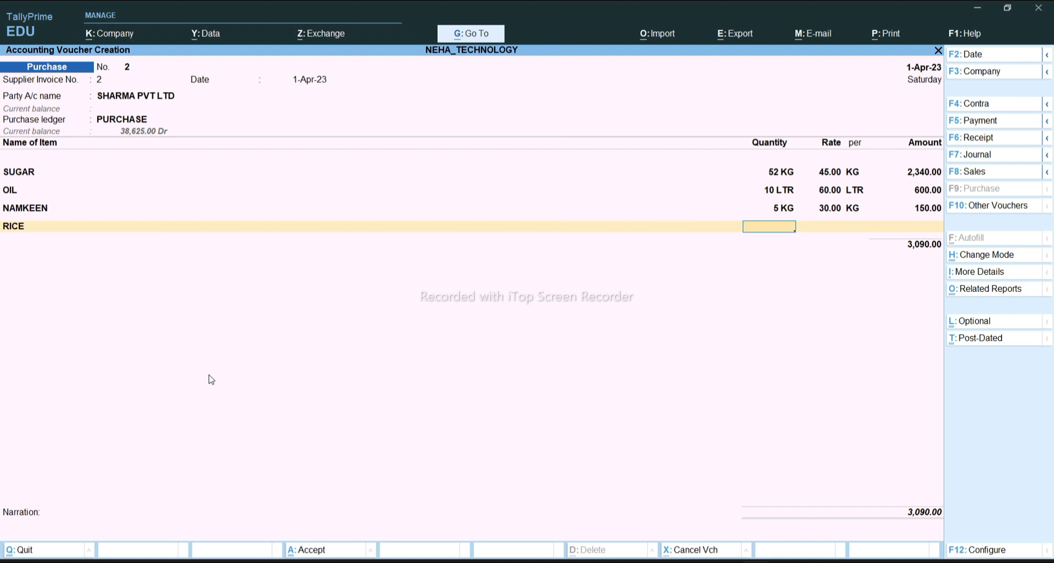
text(60)
key(Return)
text(50)
key(Return)
key(Return)
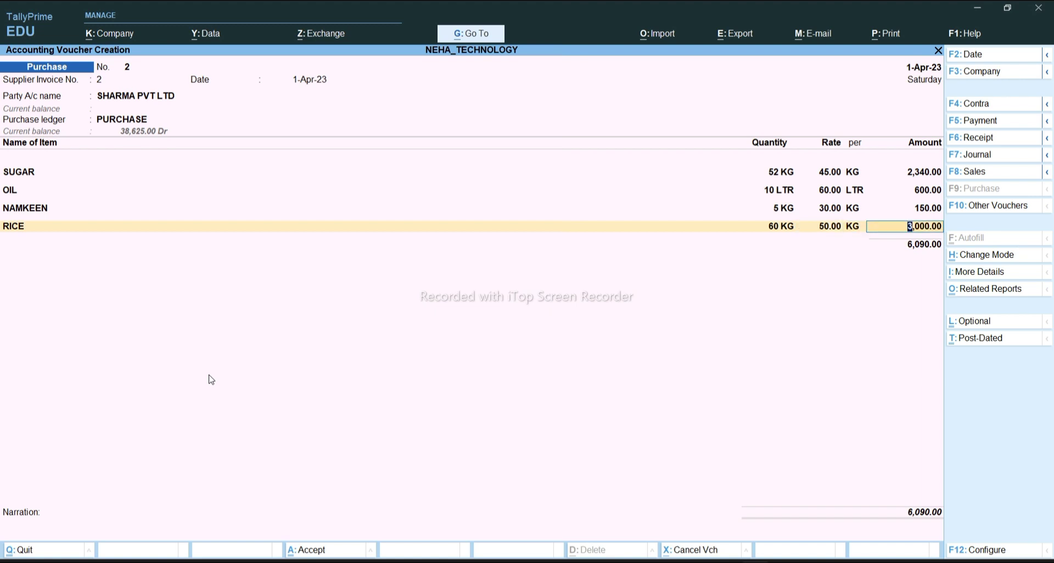
key(Return)
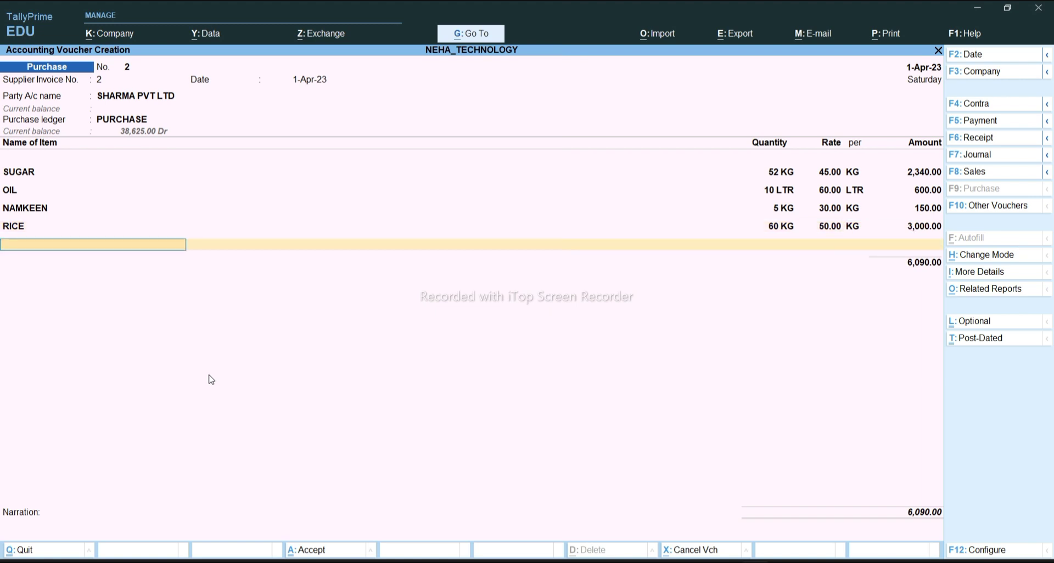
key(Return)
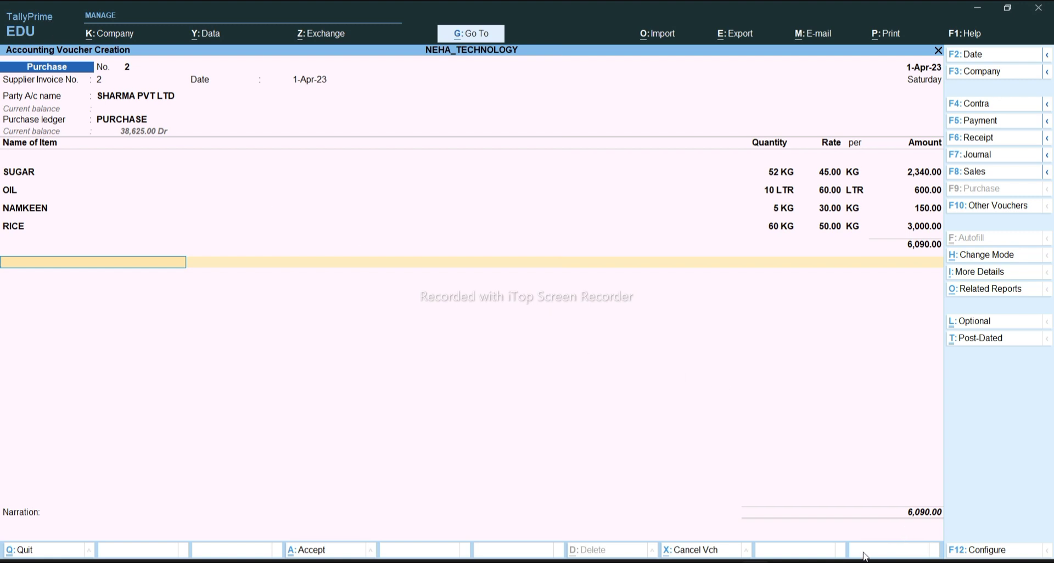
Accept bill-wise details, save voucher 2 worth 6,090.00, and return to the Gateway of Tally
click(789, 553)
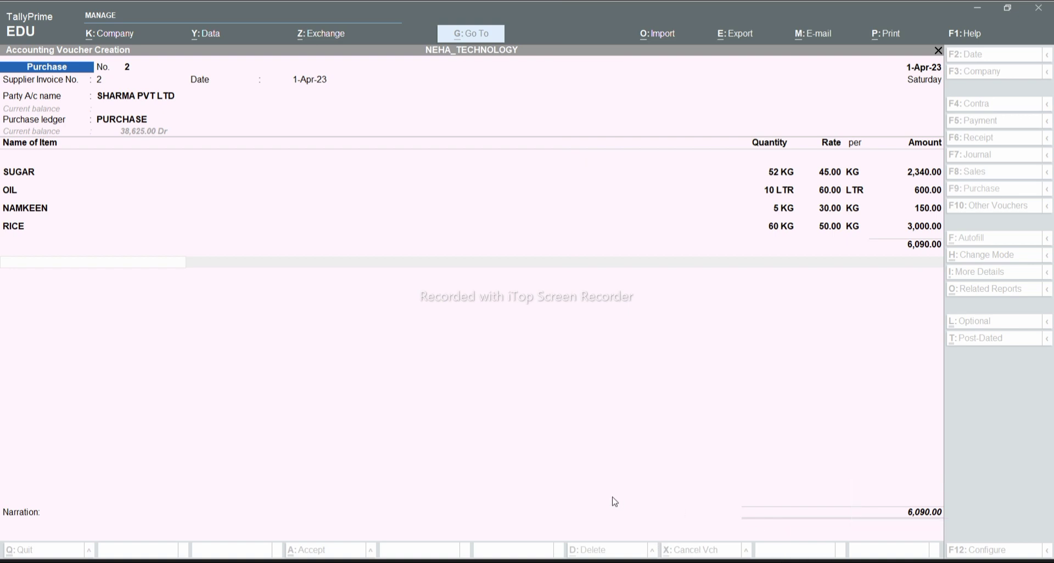
click(146, 264)
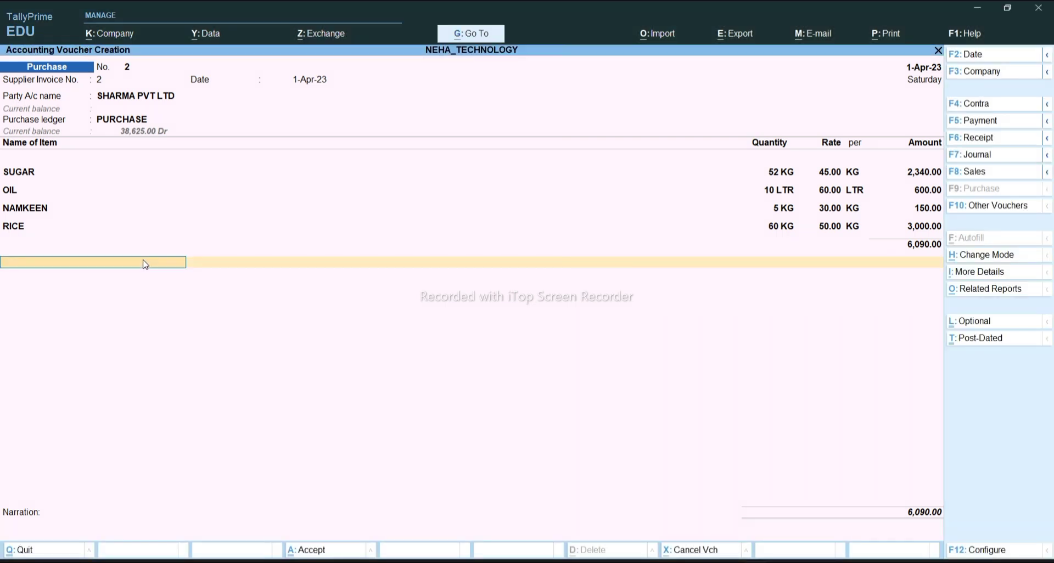
key(Return)
key(Return)
key(Return)
key(Return)
key(Return)
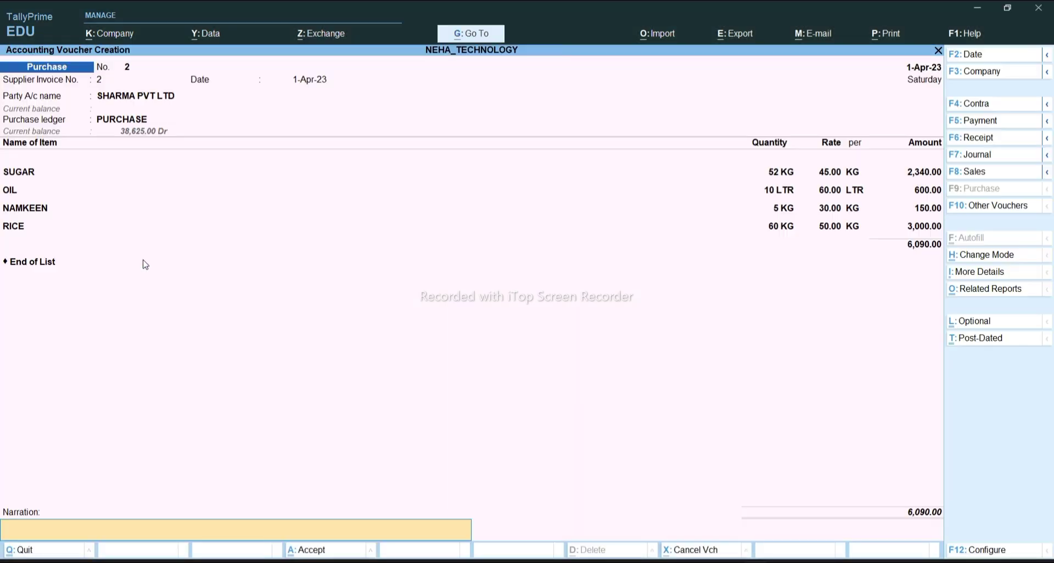
key(Return)
key(Return)
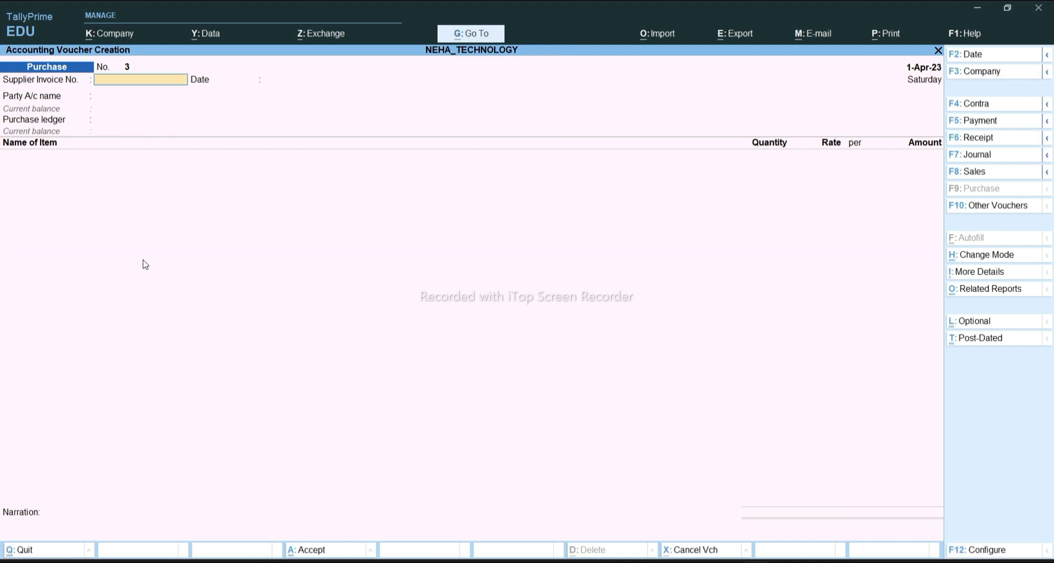
key(Escape)
key(Return)
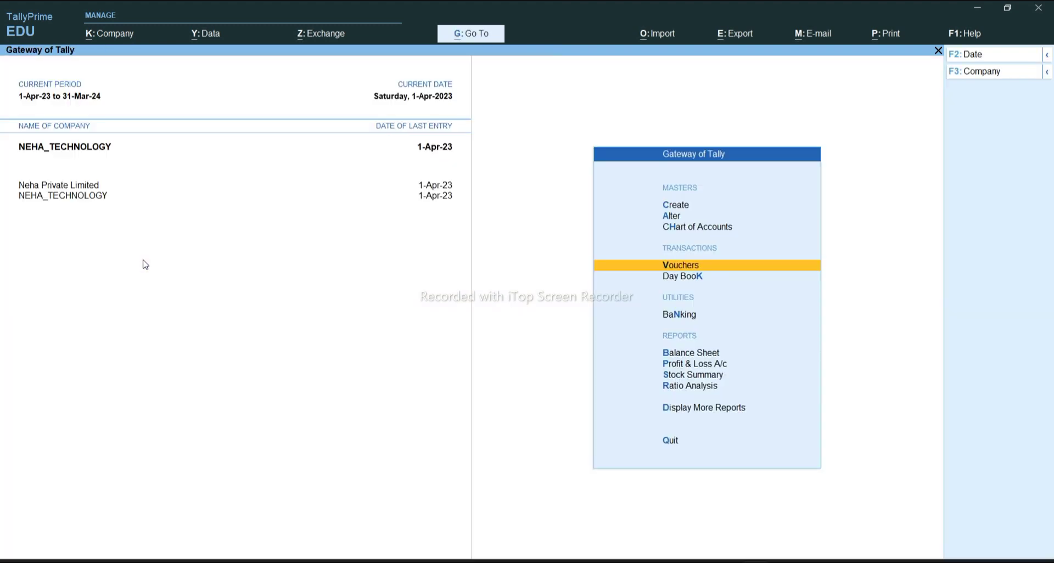
key(Down)
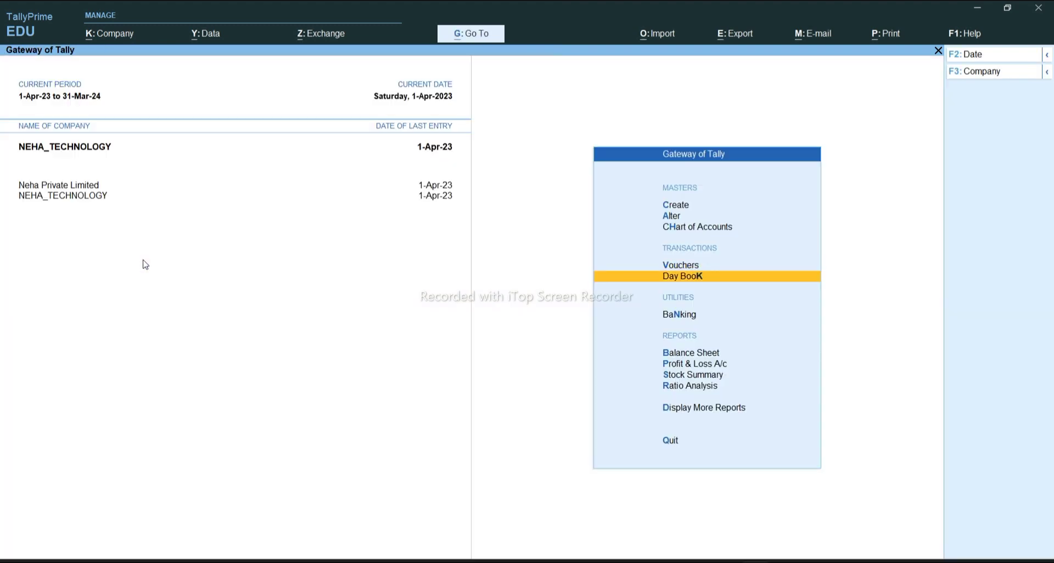
key(Return)
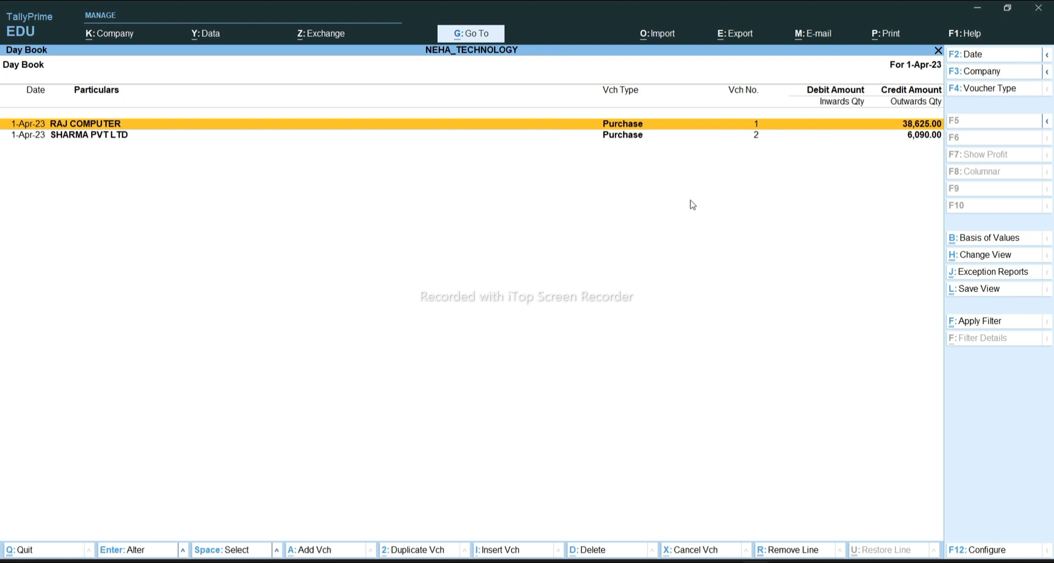
key(Return)
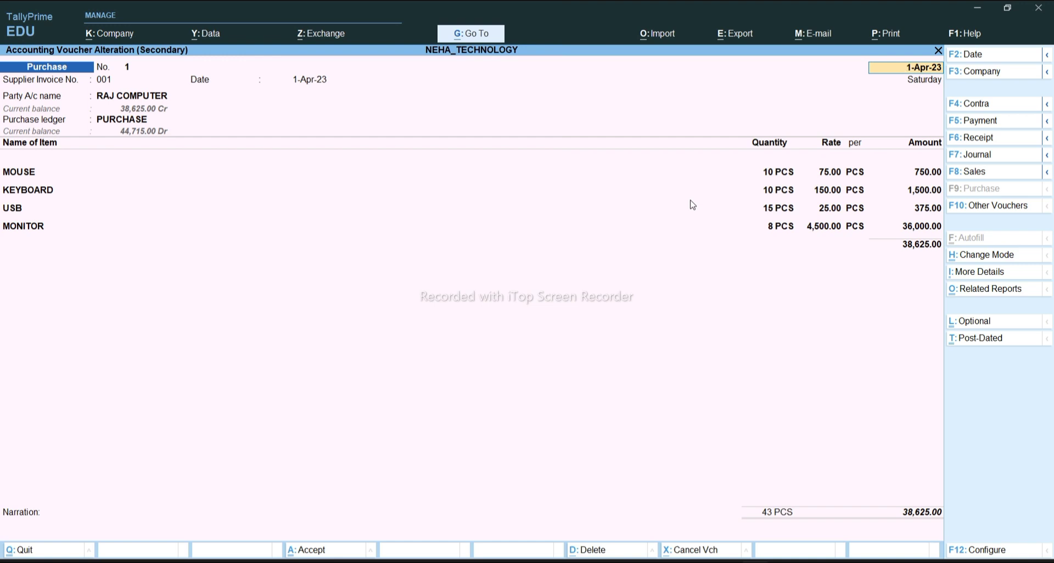
key(Return)
key(Return)
key(Return)
key(Return)
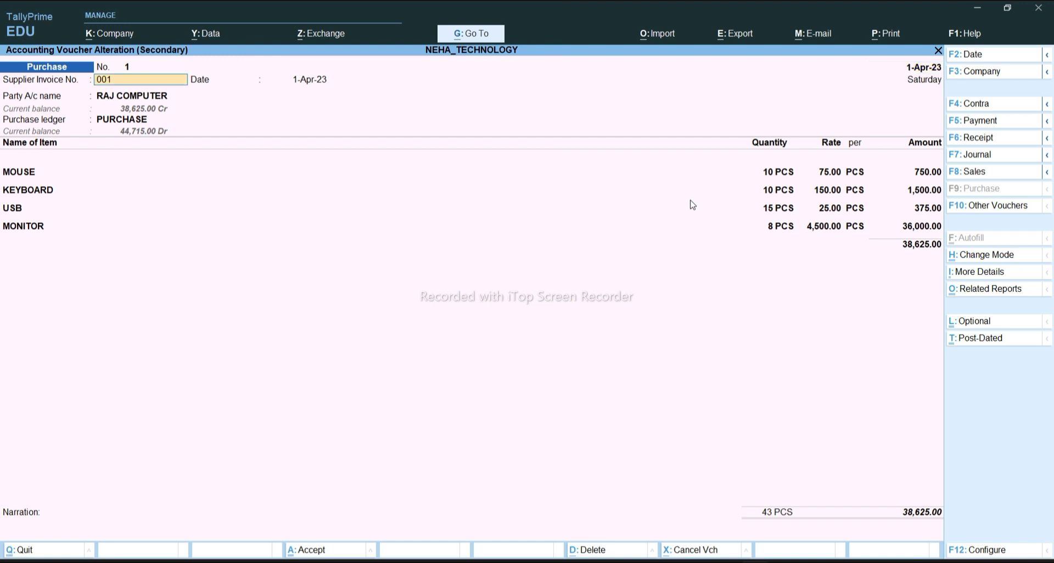
key(Return)
key(Return)
key(Return)
key(Return)
key(Return)
key(Return)
key(Return)
key(Return)
key(Return)
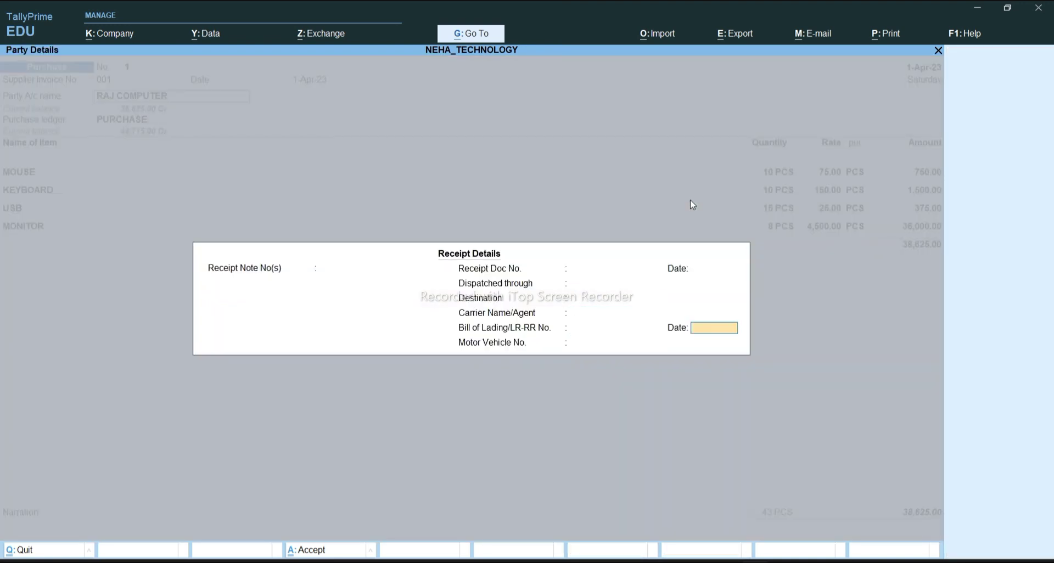
key(Return)
key(Return)
key(Return)
key(Return)
key(Return)
key(Return)
key(Return)
key(Return)
key(Return)
key(Return)
key(Return)
key(Return)
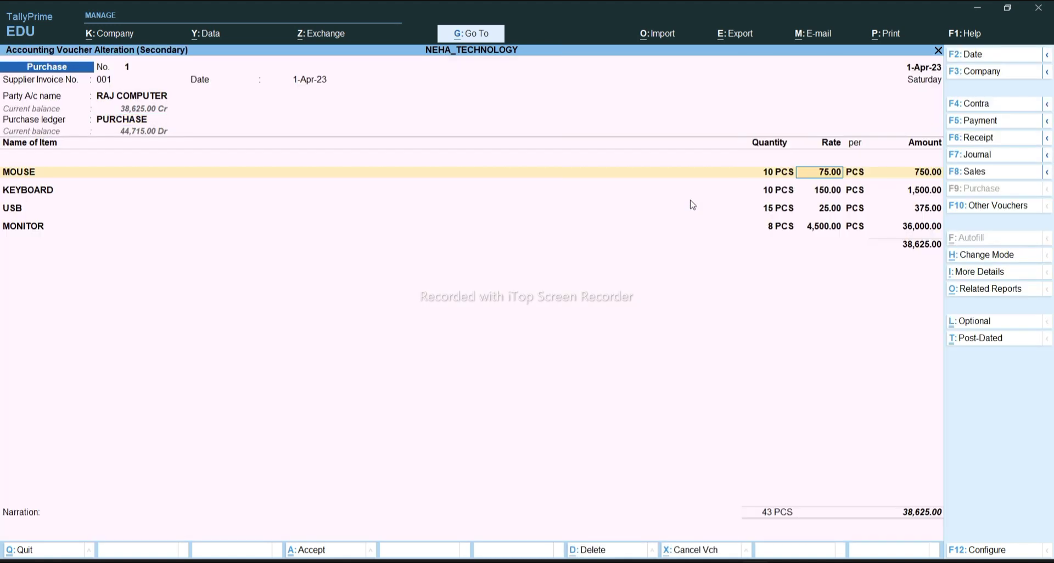
key(Return)
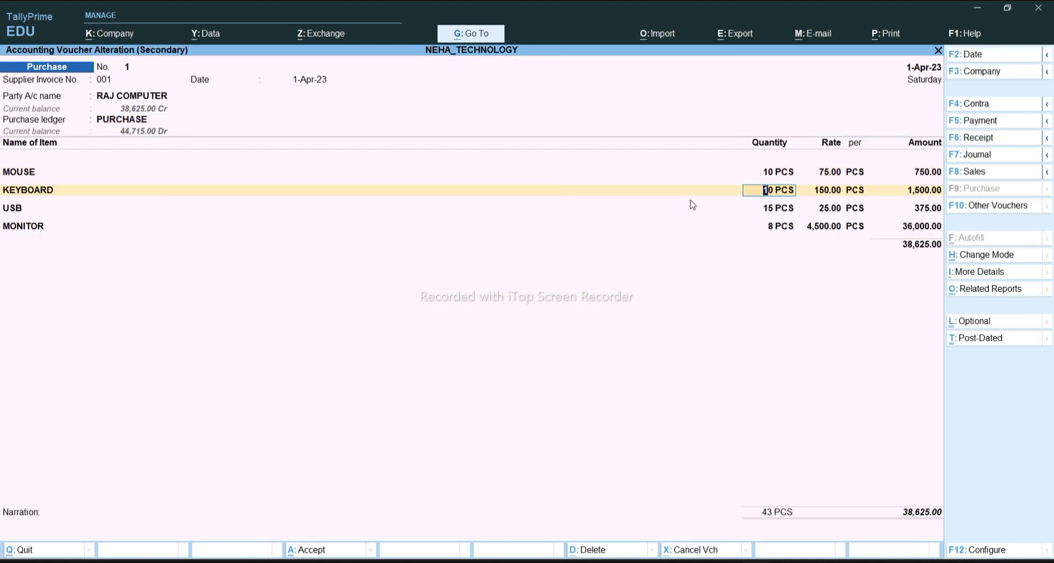
key(BackSpace)
key(Escape)
key(y)
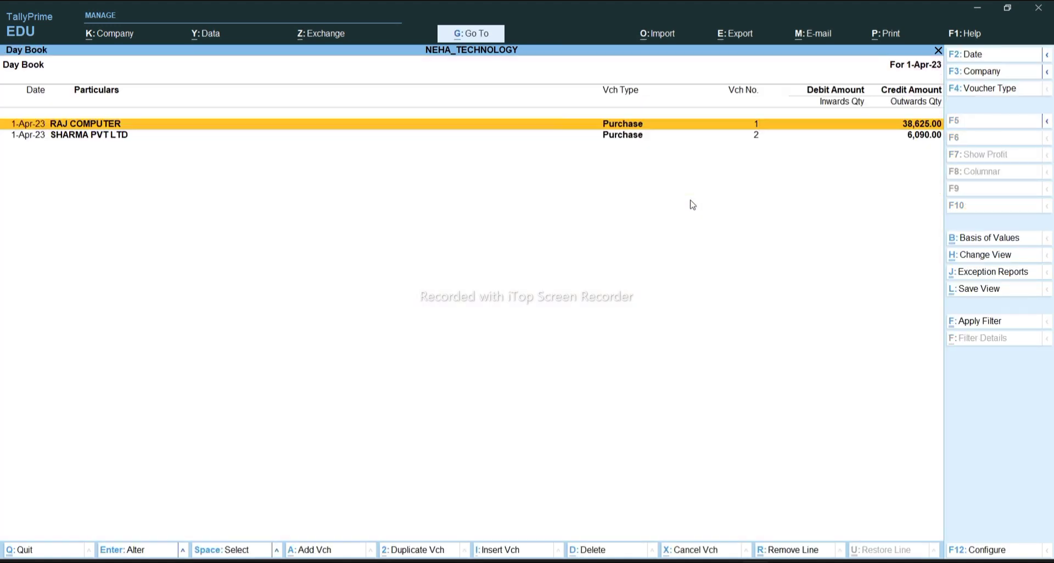
key(Escape)
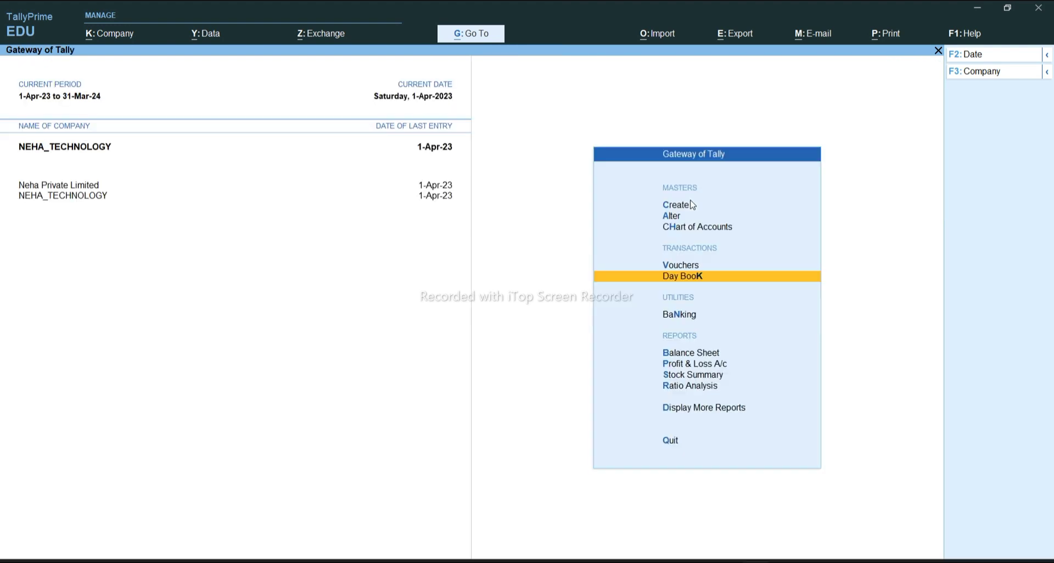